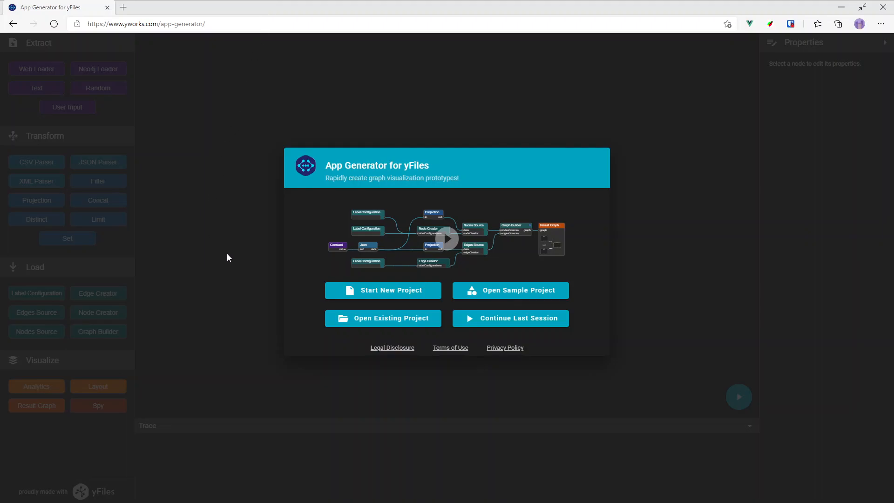
Switch the browser to full screen and view the list of sample projects before closing it
key("F11")
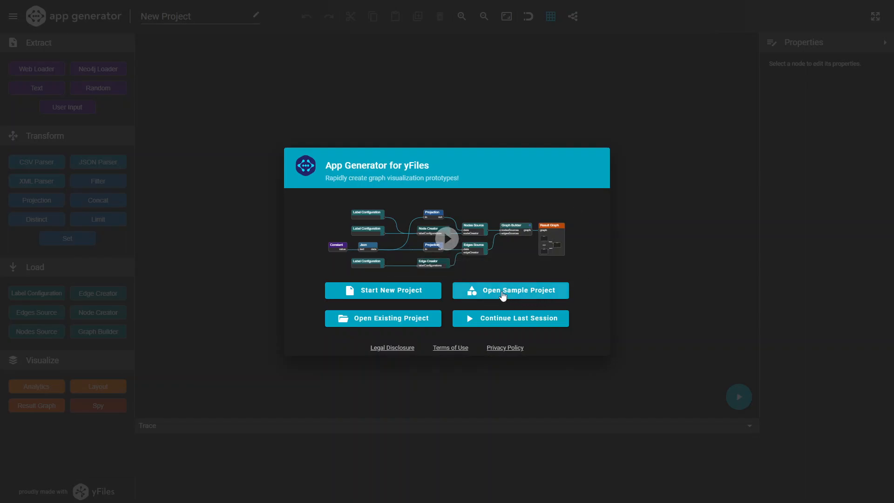
left_click(502, 296)
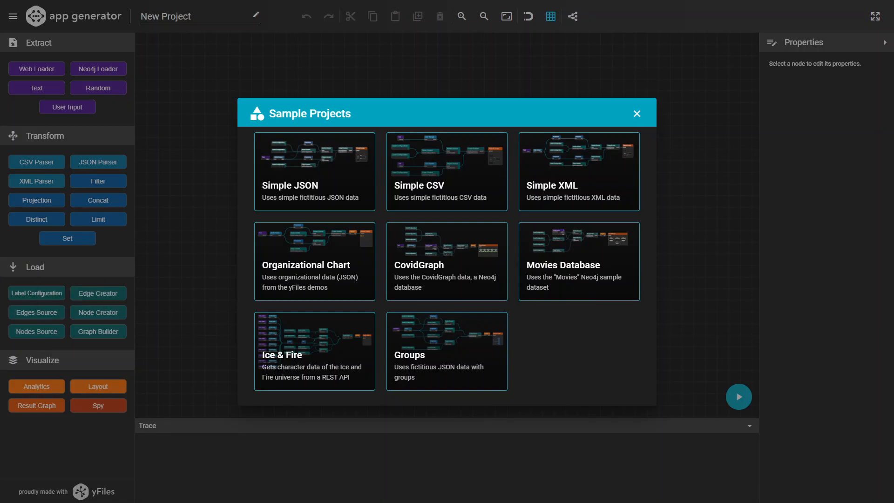
left_click(637, 113)
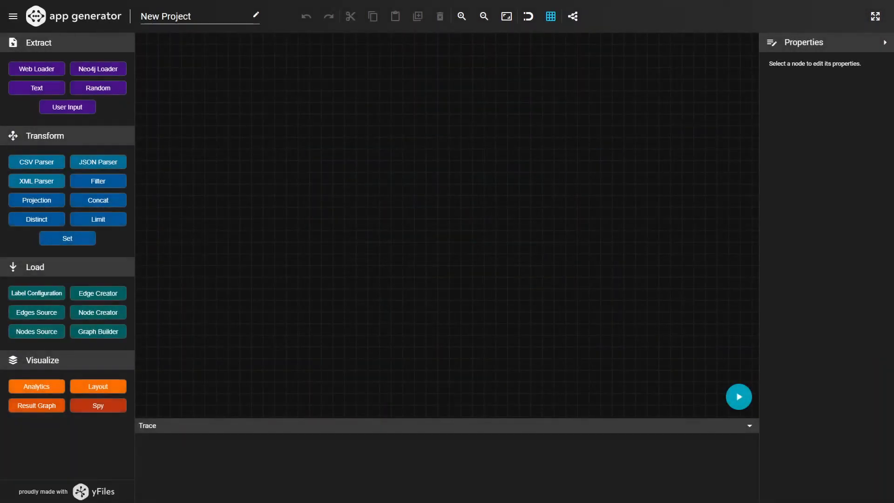
Load the Movies Database Demo project from a local file as a trusted source
left_click_drag(359, 264, 423, 246)
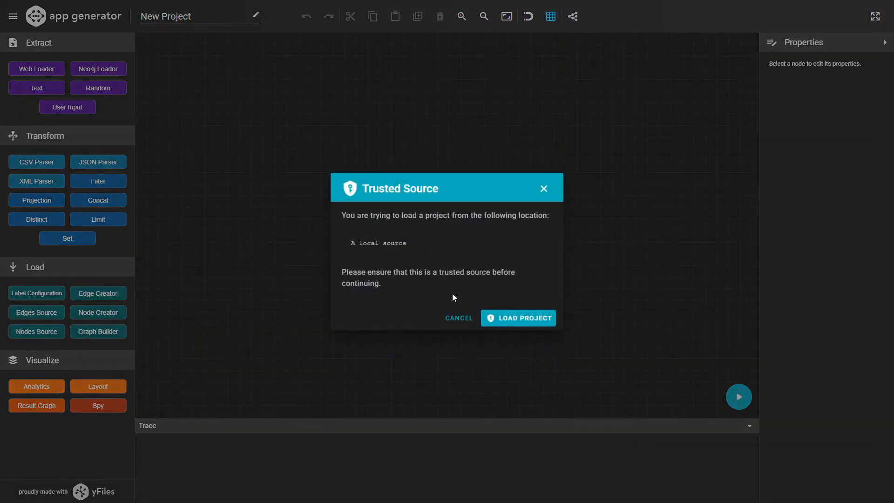
left_click(508, 318)
scroll(552, 342, "up", 3)
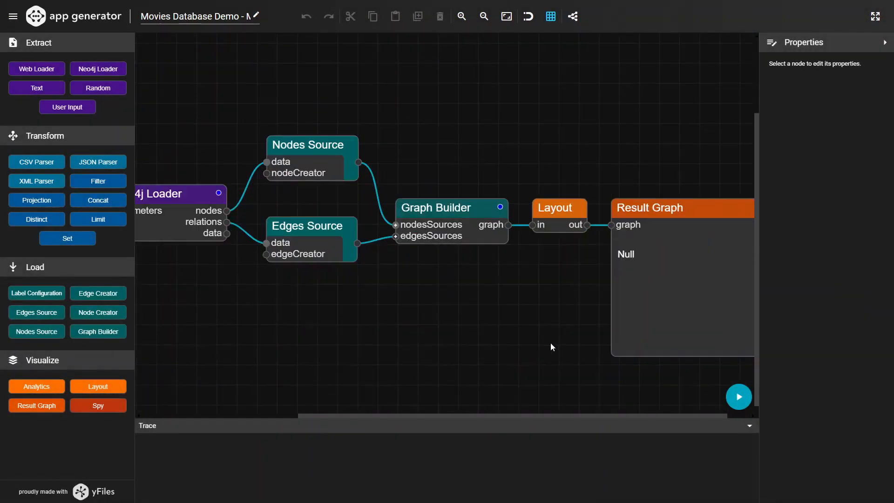
scroll(523, 346, "down", 2)
left_click_drag(524, 346, 516, 305)
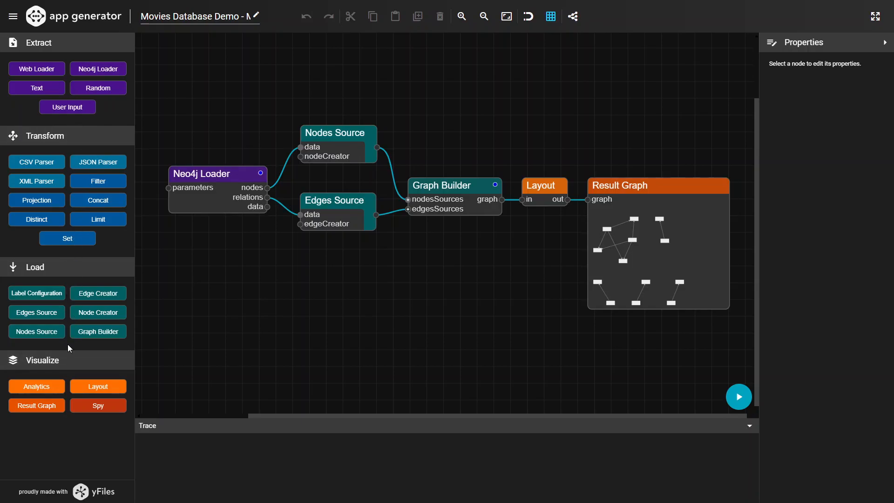
Add a second Neo4j Loader below the existing one and delete it again
left_click_drag(96, 68, 228, 299)
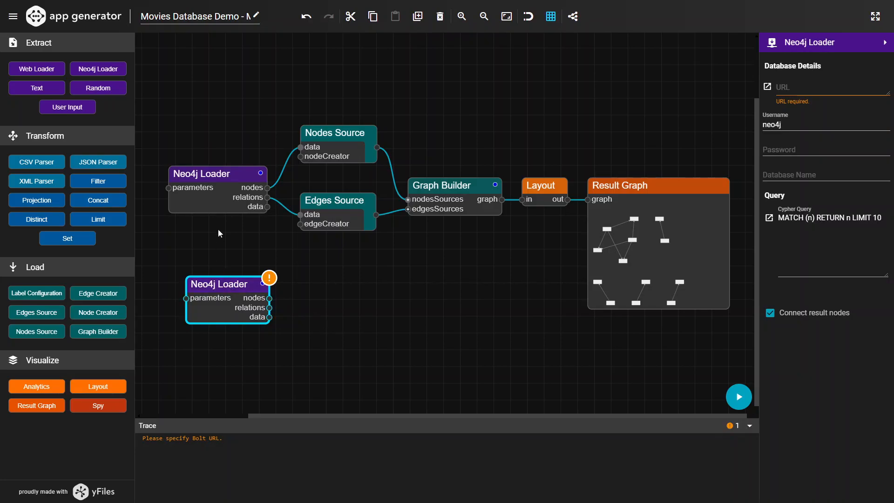
left_click_drag(239, 295, 227, 282)
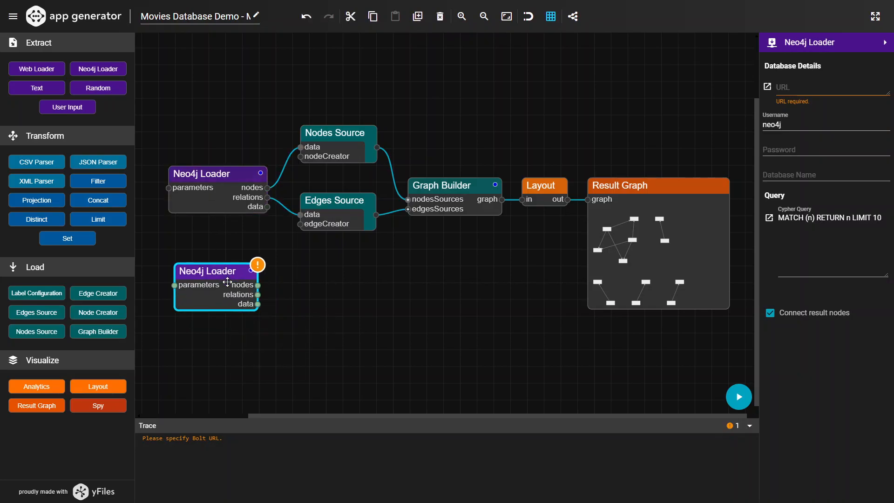
key("Delete")
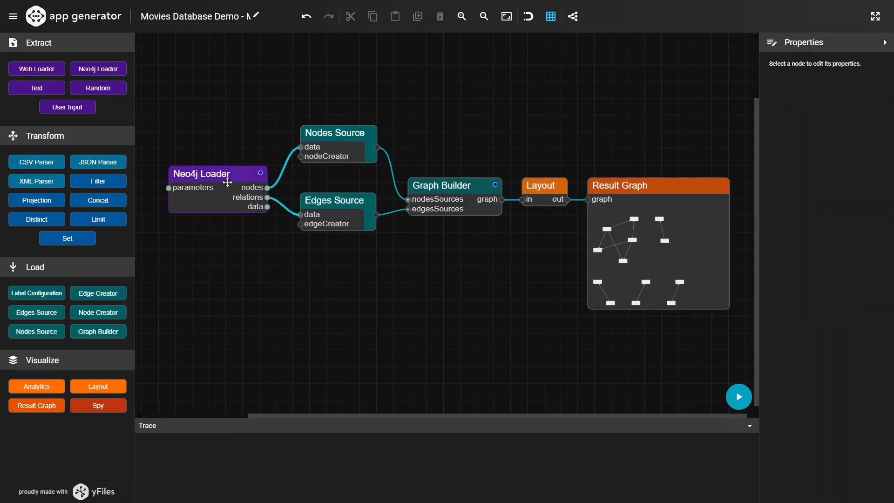
Examine the Neo4j Loader's database details and the https scheme in the page address, and return to full screen
left_click(225, 181)
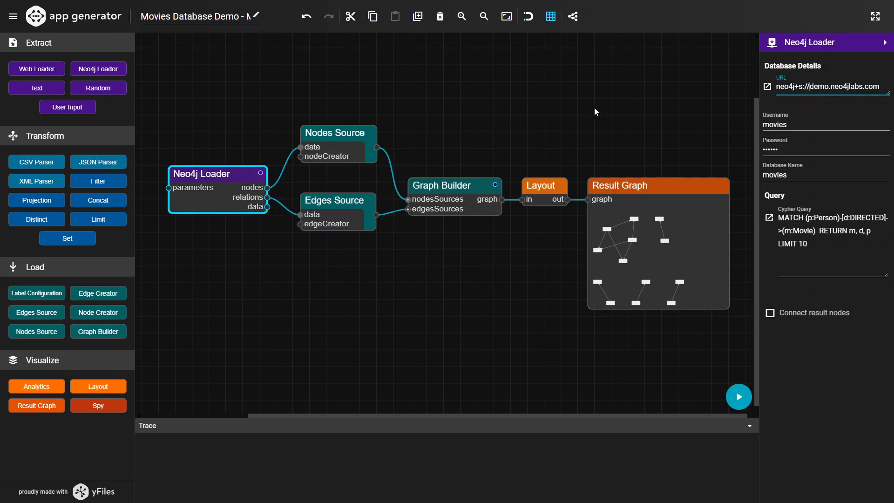
mouse_move(198, 3)
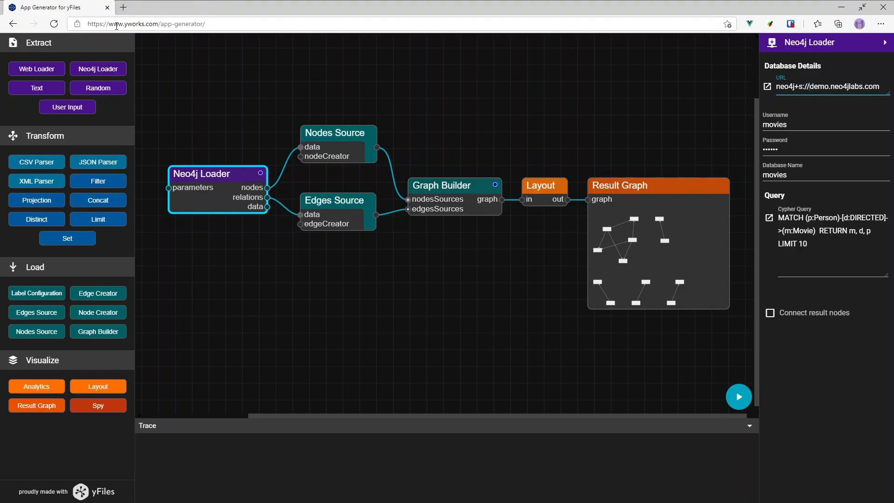
left_click_drag(100, 25, 103, 25)
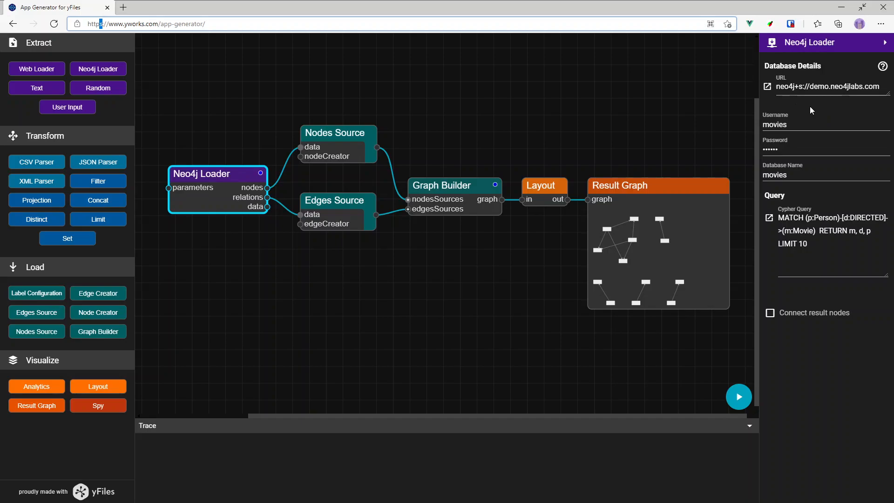
key("F11")
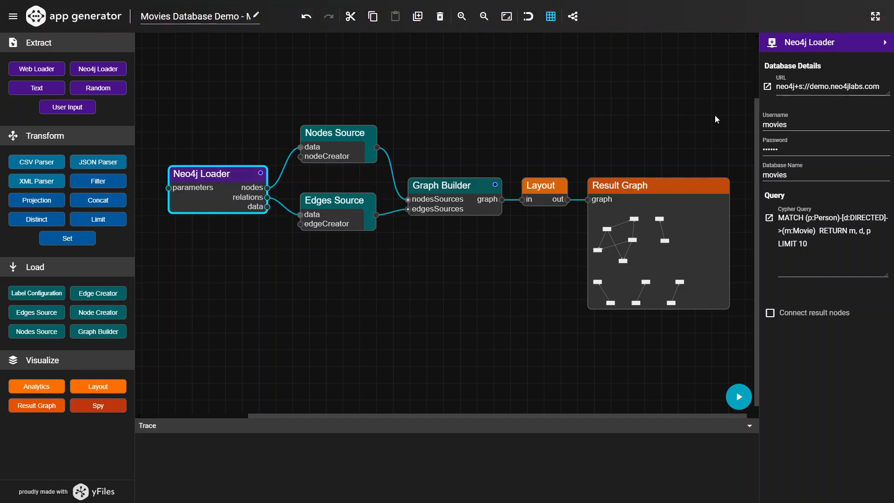
Try the wrong host demfo.neo4jlabs.com in the loader's URL and restore it to demo.neo4jlabs.com
type("f")
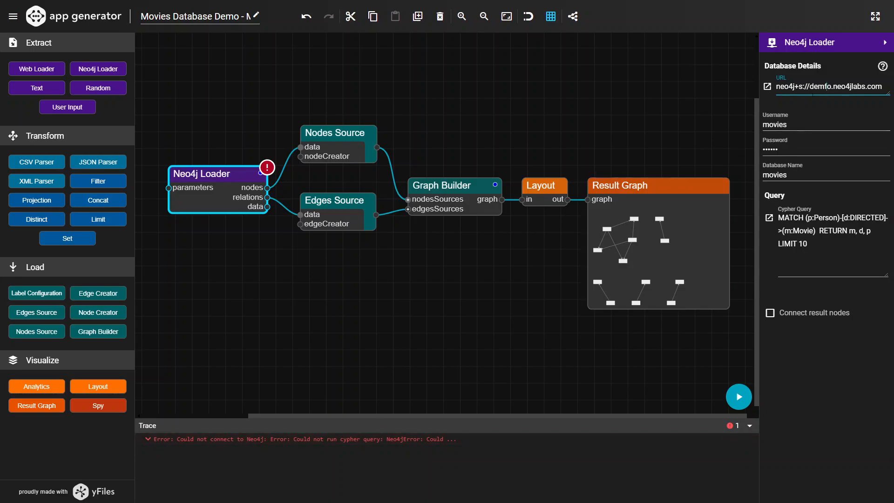
key("BackSpace")
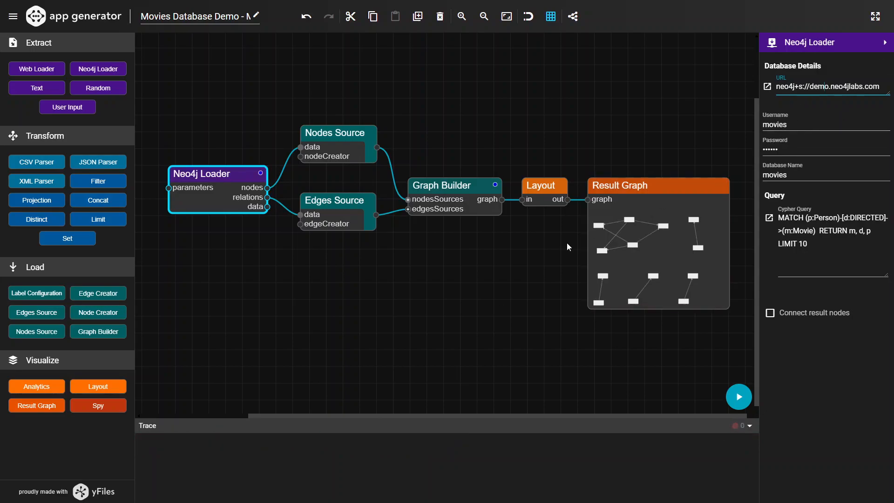
View the Neo4j Loader's Cypher query in the enlarged editor and close it without applying changes
left_click(216, 192)
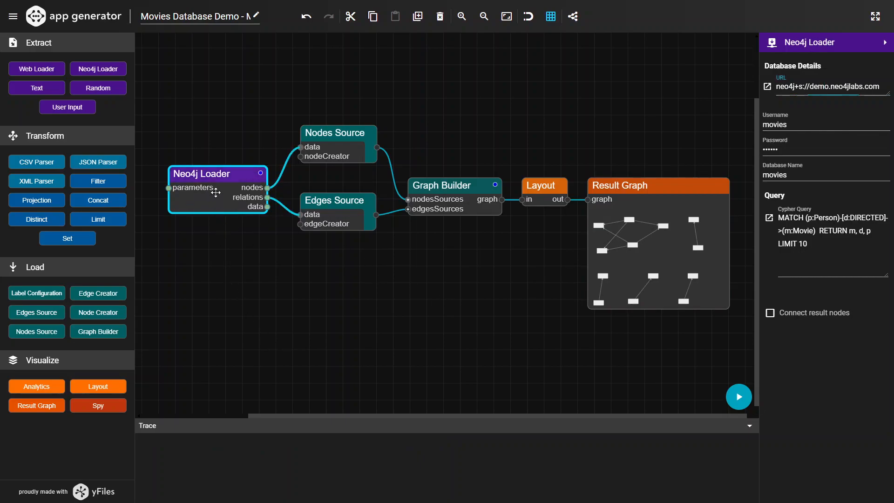
left_click(769, 217)
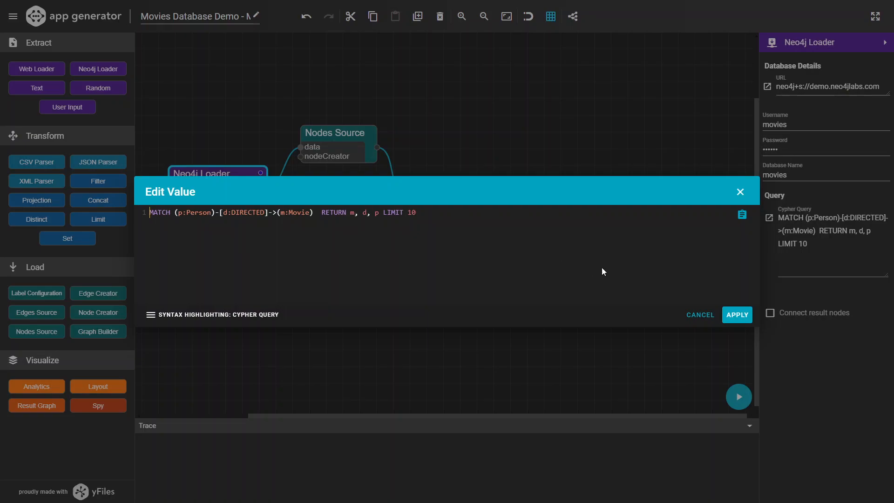
left_click(709, 316)
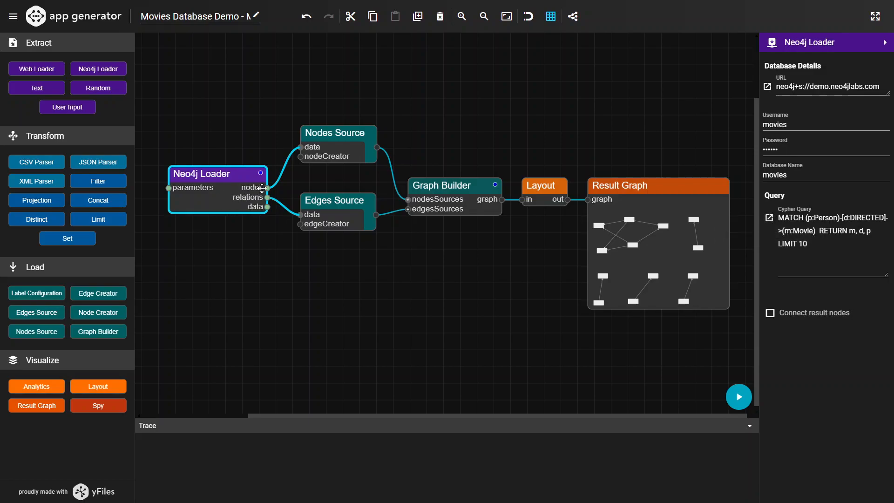
mouse_move(267, 192)
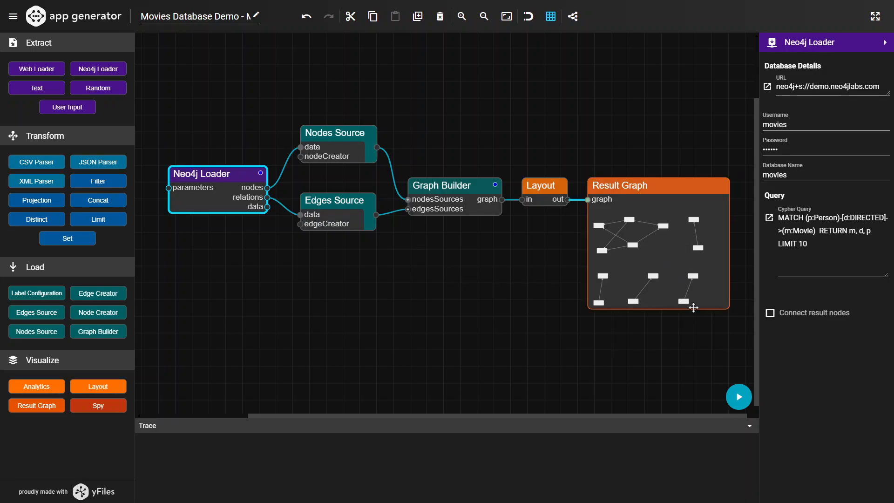
Run the application preview, switch it to the dark theme, and close it
left_click(740, 397)
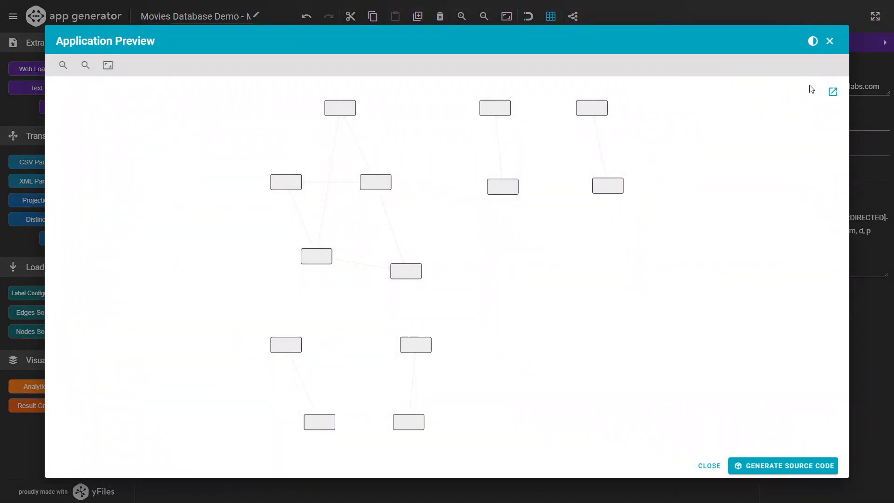
left_click(813, 42)
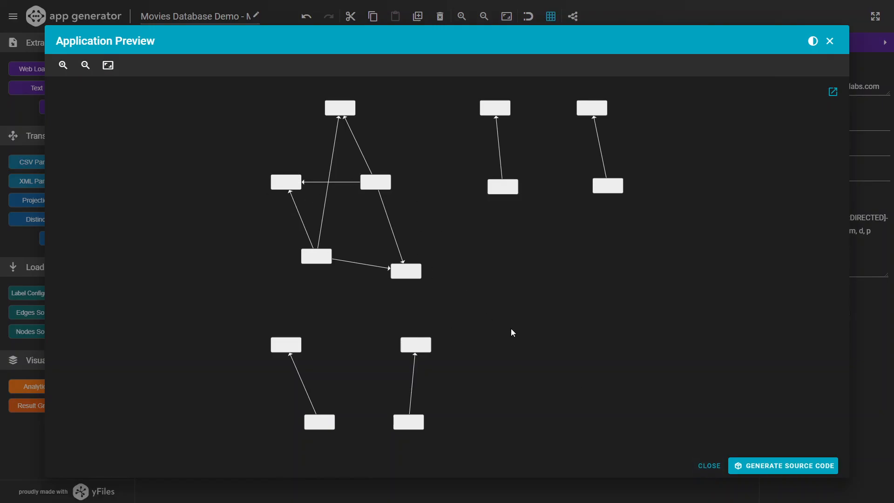
left_click(714, 466)
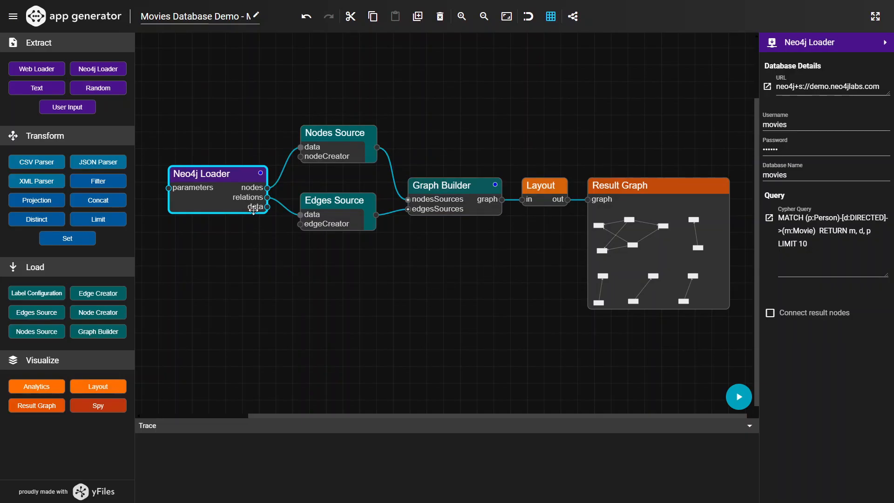
Connect an additional Nodes Source to the Graph Builder's nodesSources input and delete it again
left_click(454, 189)
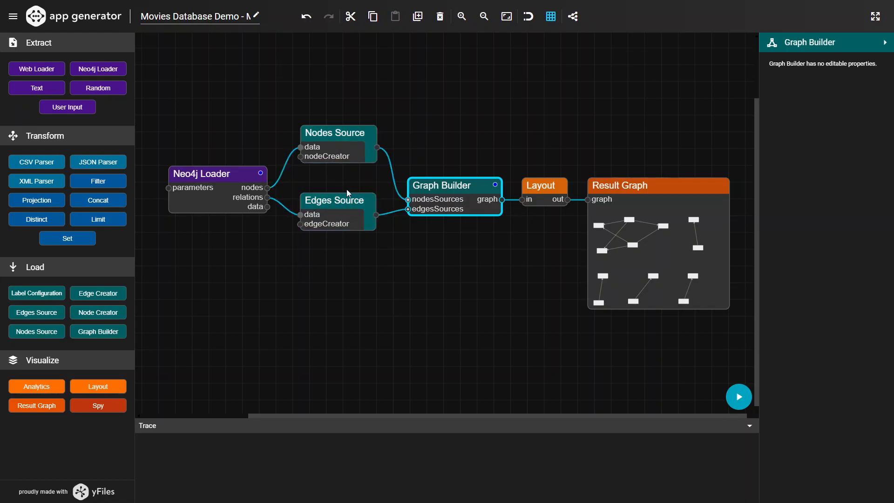
scroll(423, 201, "up", 5)
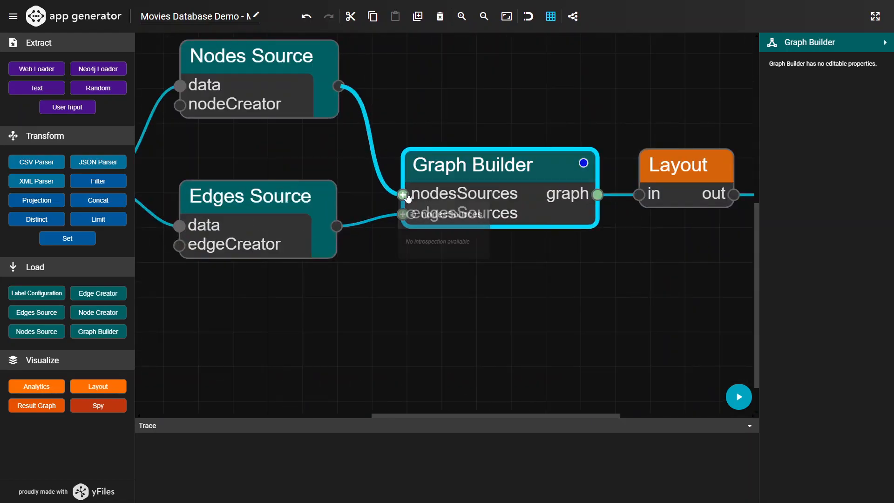
scroll(407, 197, "down", 5)
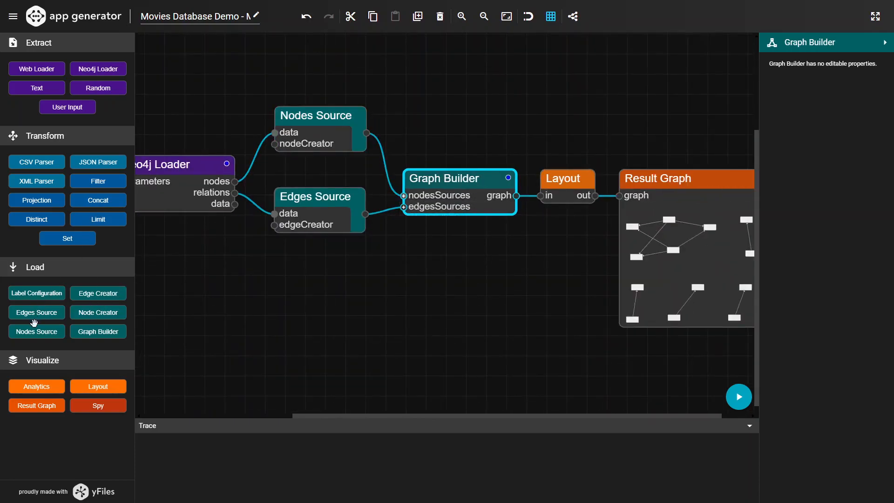
mouse_move(36, 332)
left_mouse_down()
mouse_move(304, 62)
mouse_move(401, 154)
mouse_move(404, 195)
left_mouse_up()
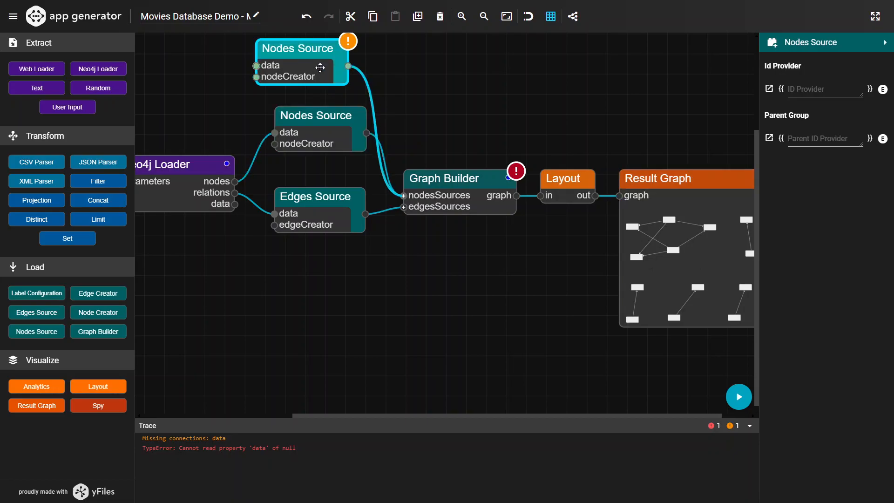
mouse_move(320, 68)
key("Delete")
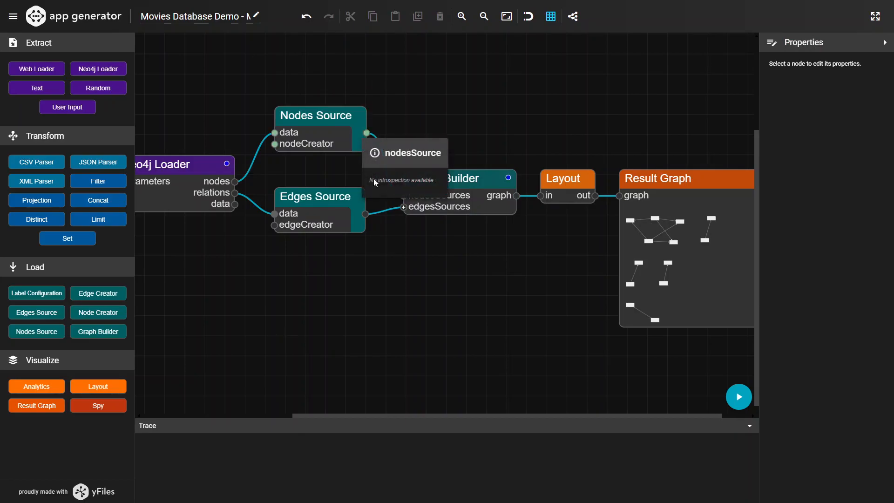
Delete the connection from Edges Source to the Graph Builder's edgesSources input and reconnect it
left_click(390, 210)
key("Delete")
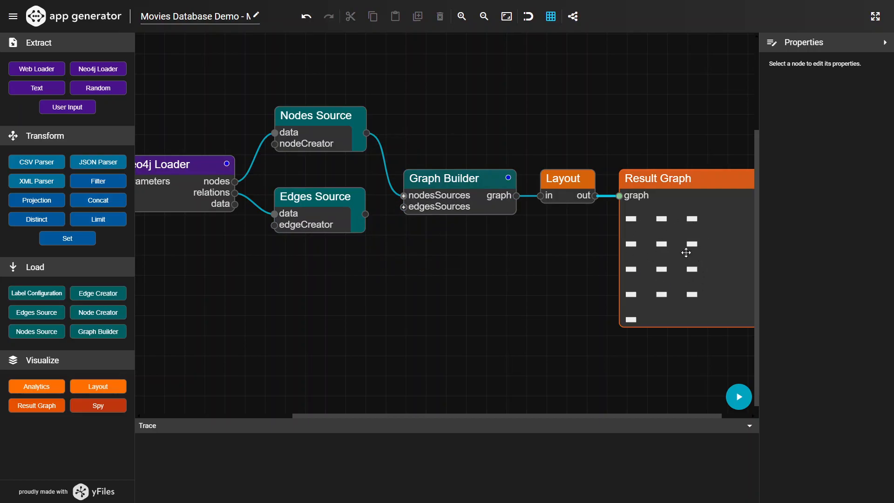
left_click_drag(365, 214, 404, 207)
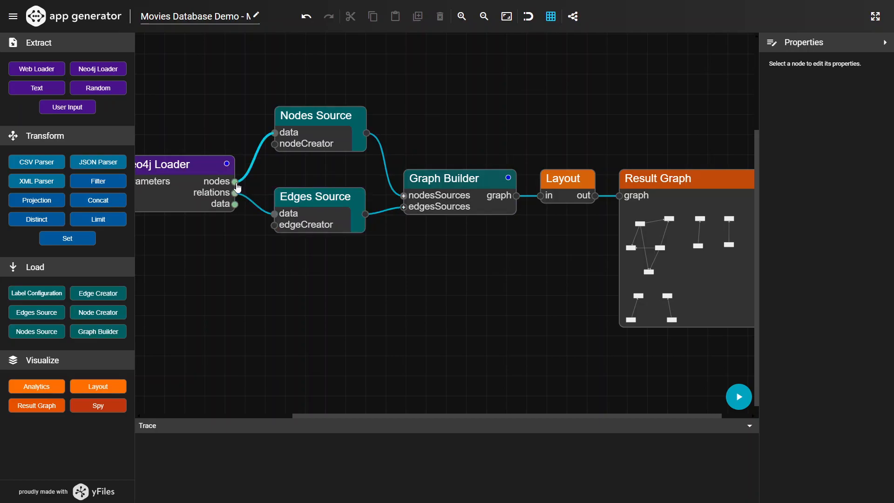
Inspect the first record of the Neo4j Loader's nodes output, expanding its properties, votes and labels
mouse_move(237, 185)
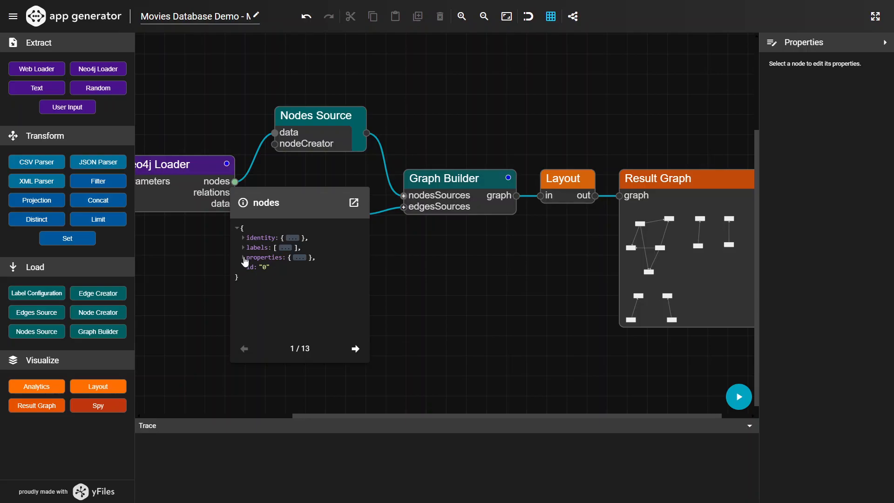
left_click(243, 257)
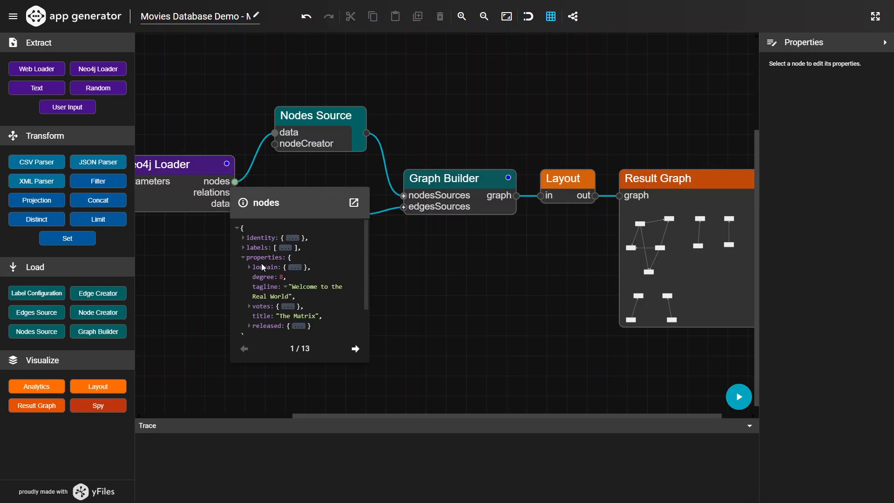
left_click(250, 307)
left_click(250, 306)
left_click(250, 307)
scroll(272, 311, "down", 1)
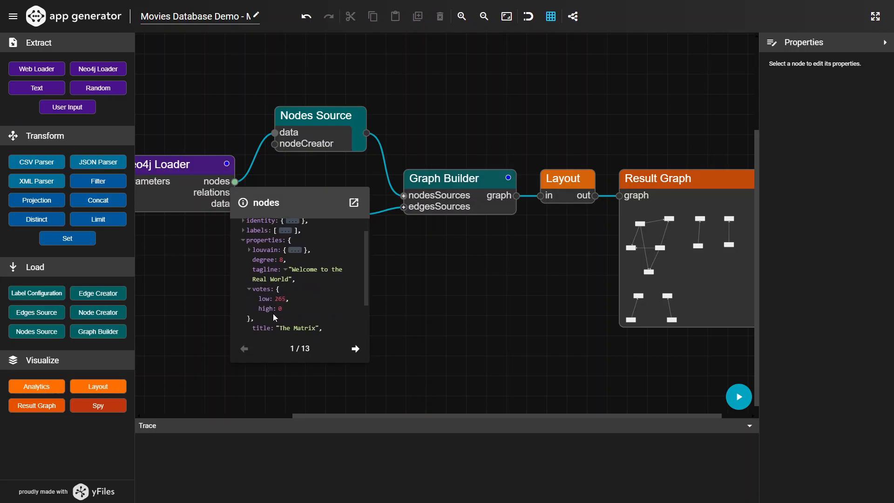
left_click(250, 290)
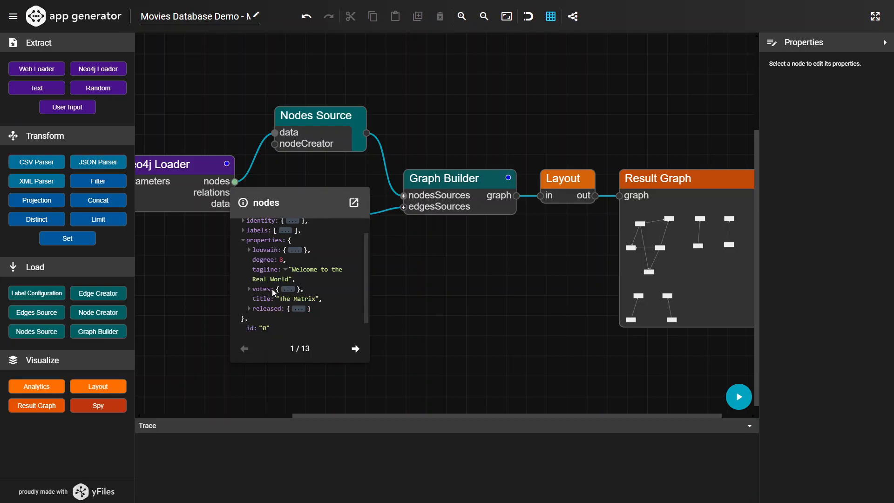
scroll(266, 278, "up", 1)
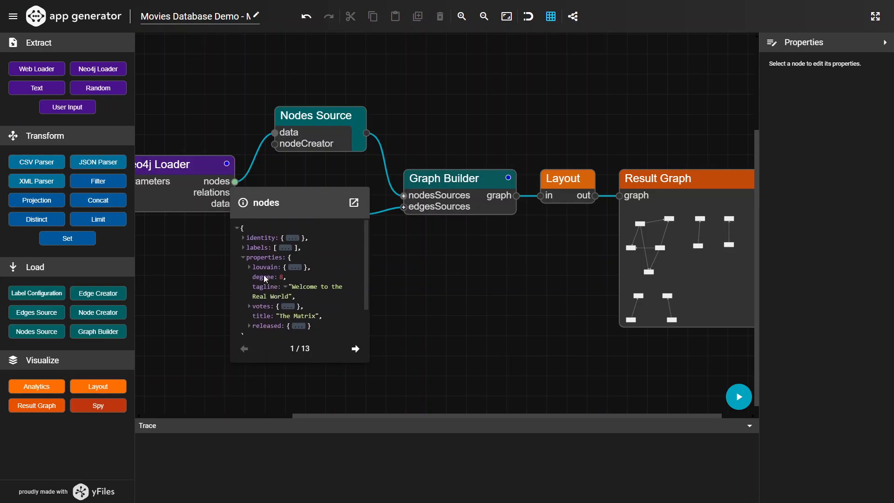
left_click(243, 248)
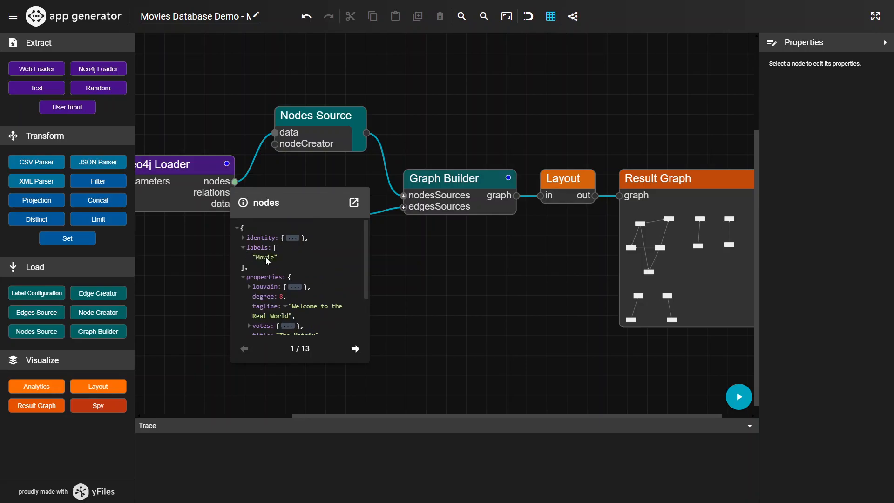
Collapse the labels and properties of the first nodes record and examine its identity and id fields
left_click(243, 239)
left_click(243, 238)
left_click(243, 248)
left_click(243, 258)
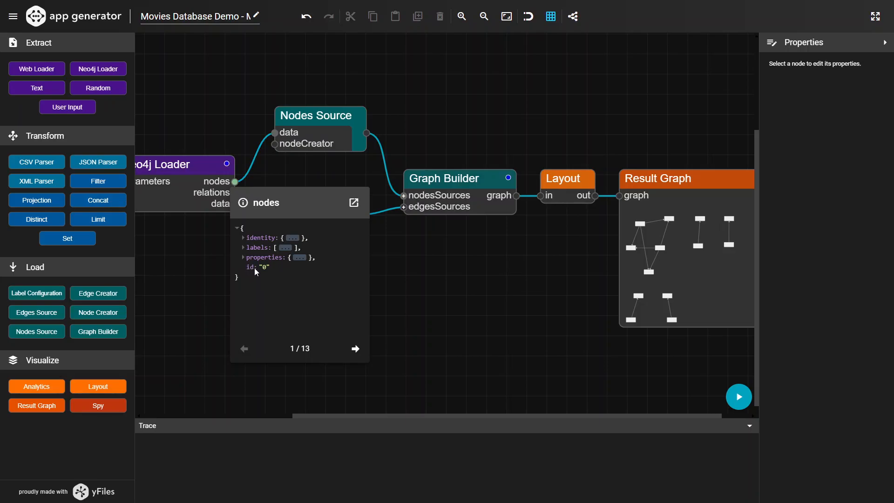
left_click(243, 239)
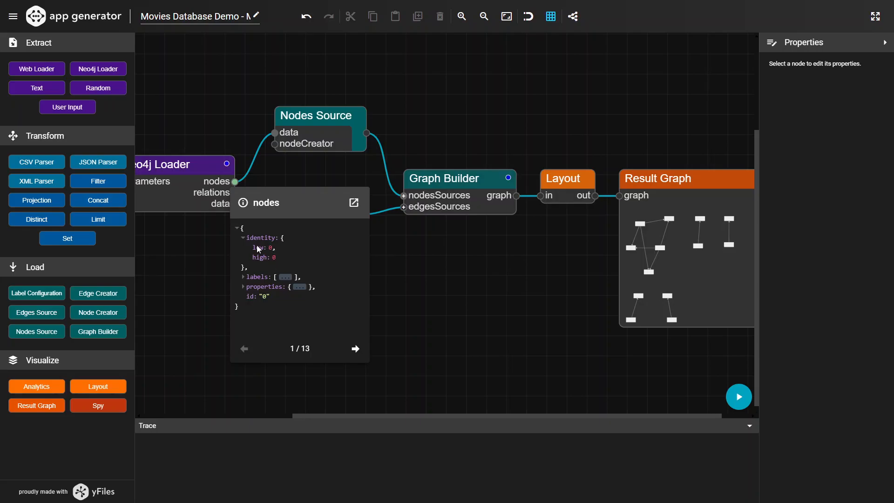
left_click(242, 239)
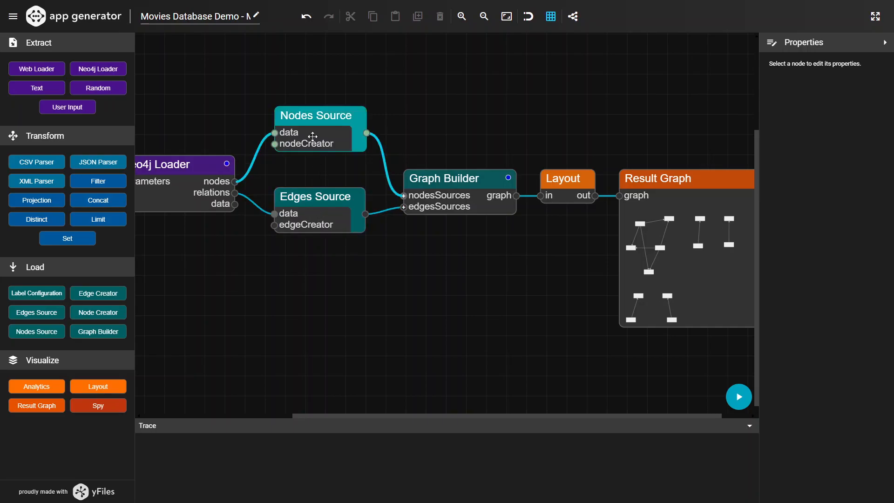
Compare the Edges Source's ID, source ID and target ID providers with the first two records of the Neo4j Loader's relations output
left_click(315, 202)
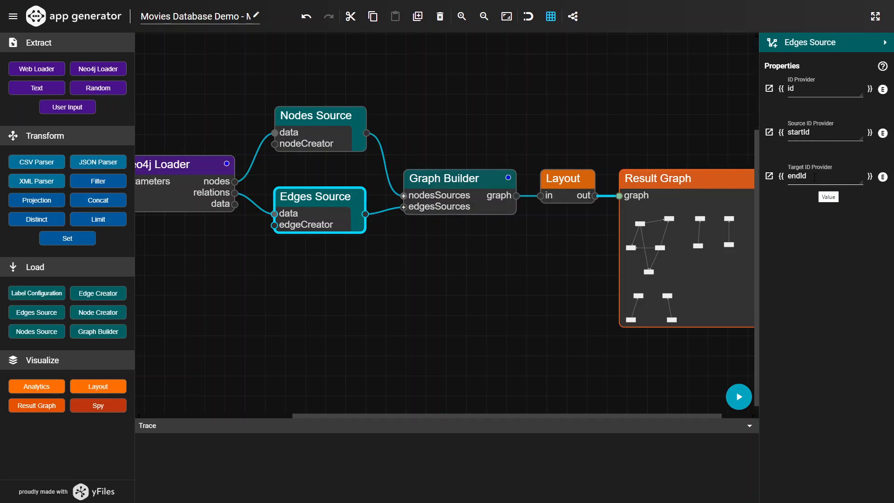
left_click(824, 134)
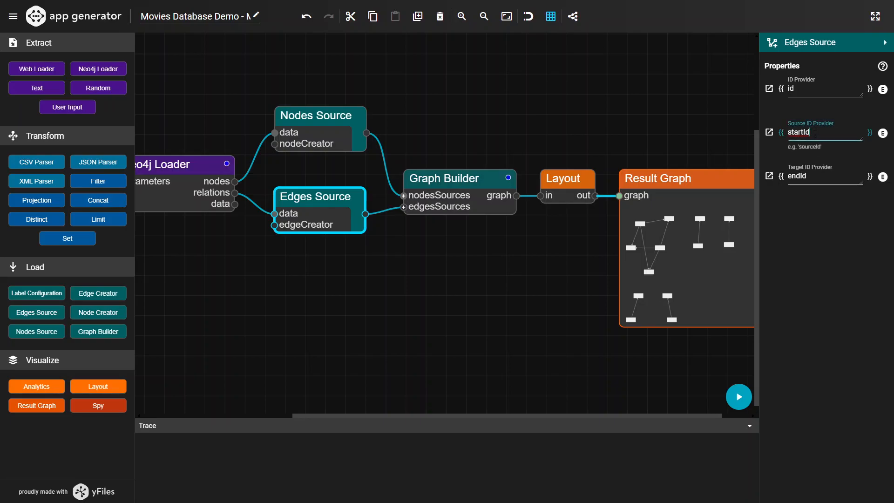
left_click(816, 188)
mouse_move(883, 135)
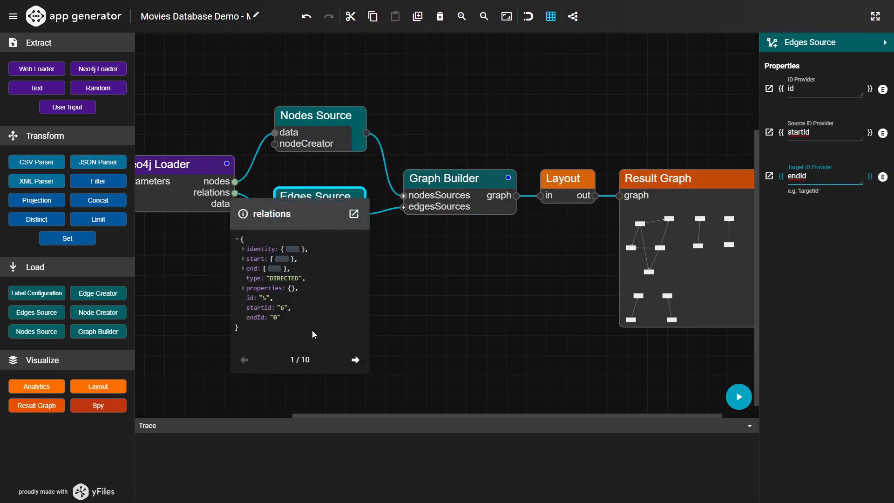
left_click(356, 360)
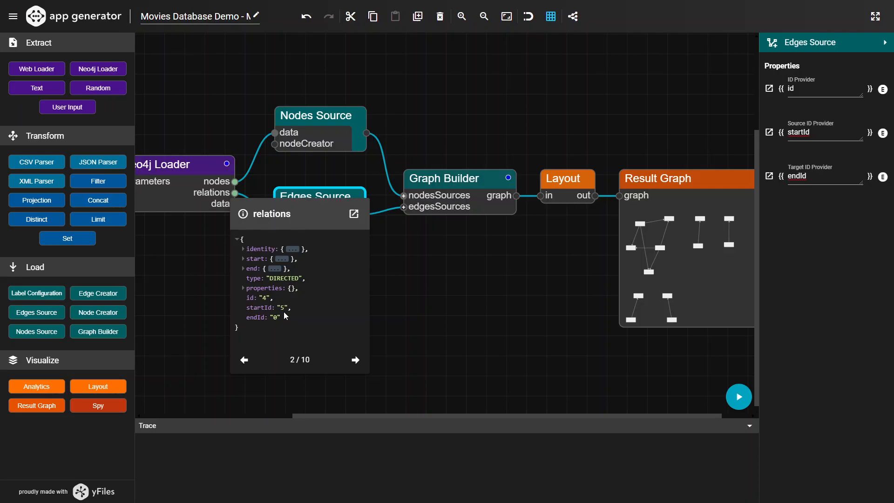
Check the Nodes Source's ID Provider against the first two records of the Neo4j Loader's nodes output
left_click(306, 127)
mouse_move(235, 185)
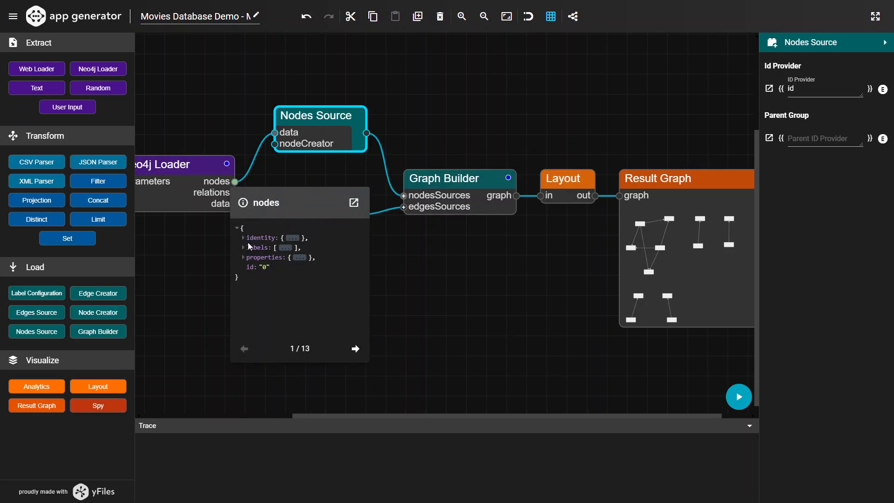
left_click(355, 349)
double_click(782, 92)
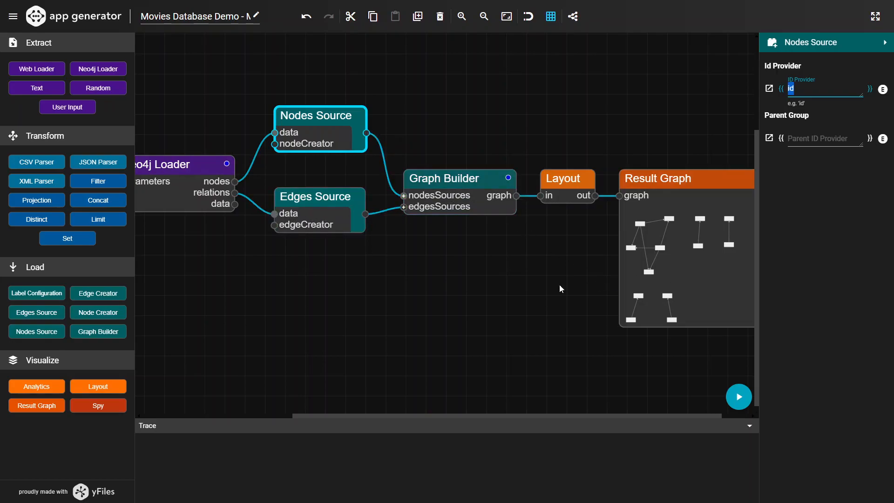
Examine the default nodes and edges in the Result Graph preview up close, and return to the whole data flow
scroll(393, 276, "down", 1)
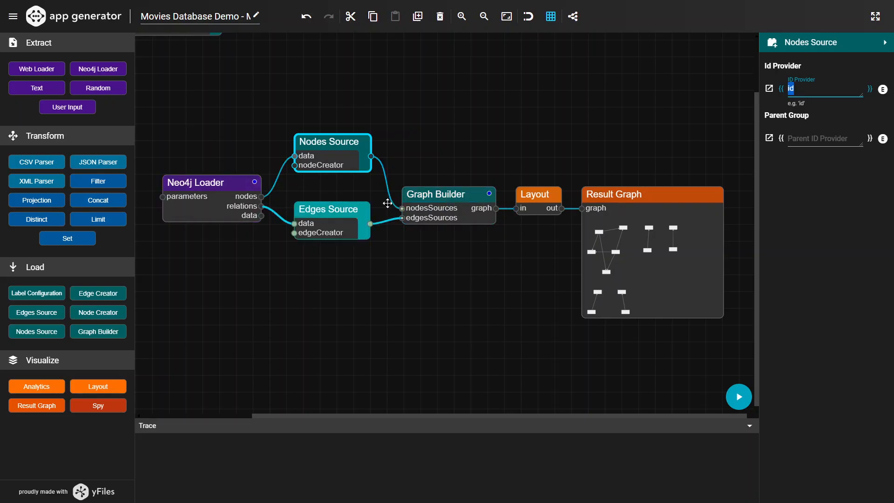
mouse_move(498, 214)
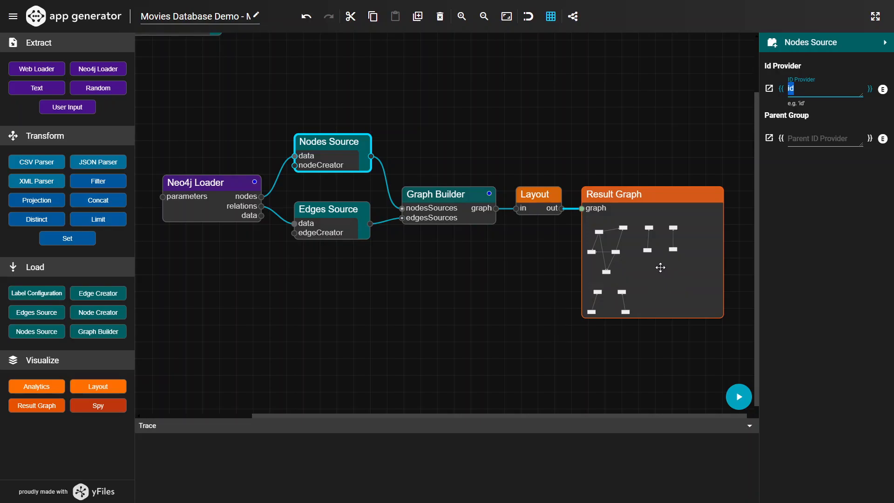
left_click(520, 256)
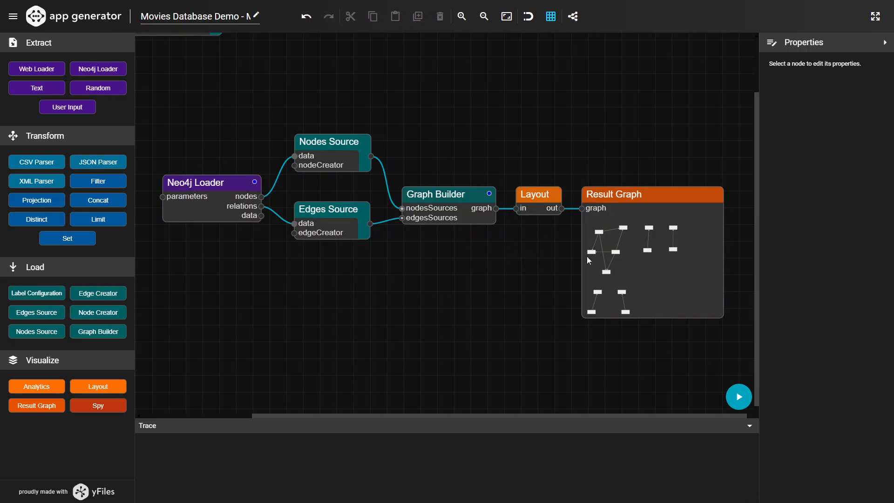
scroll(633, 248, "up", 6)
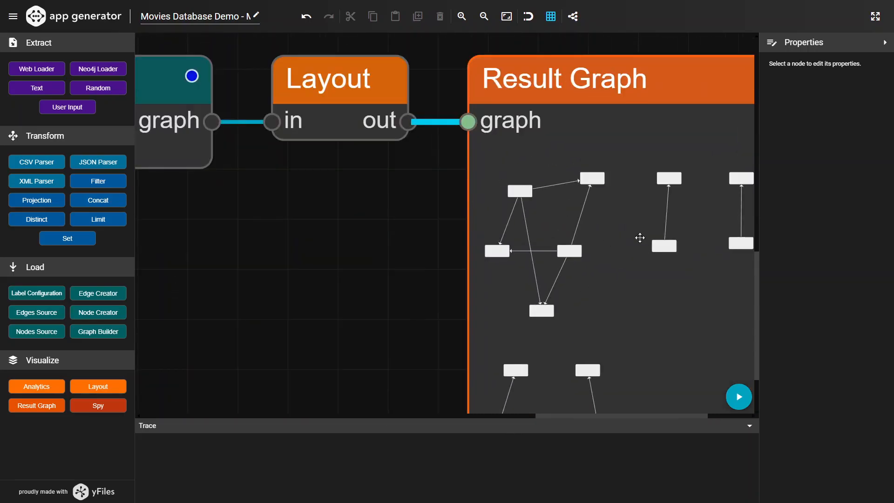
scroll(627, 272, "down", 1)
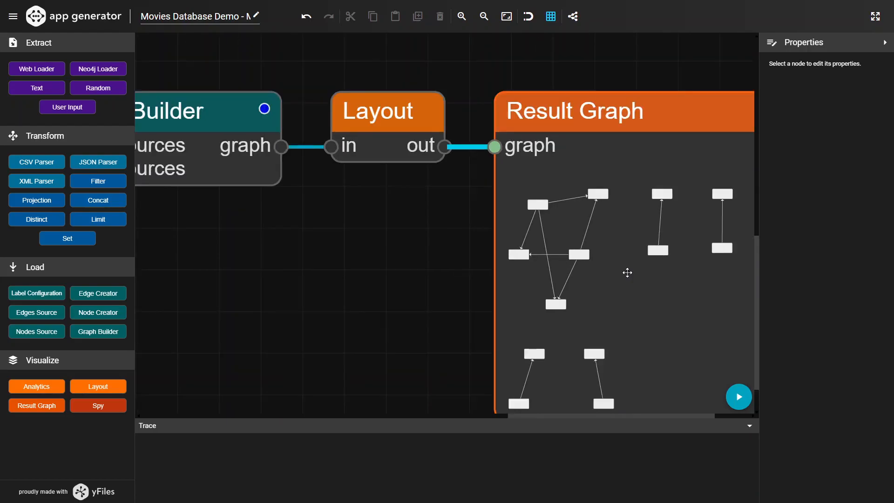
scroll(627, 273, "down", 6)
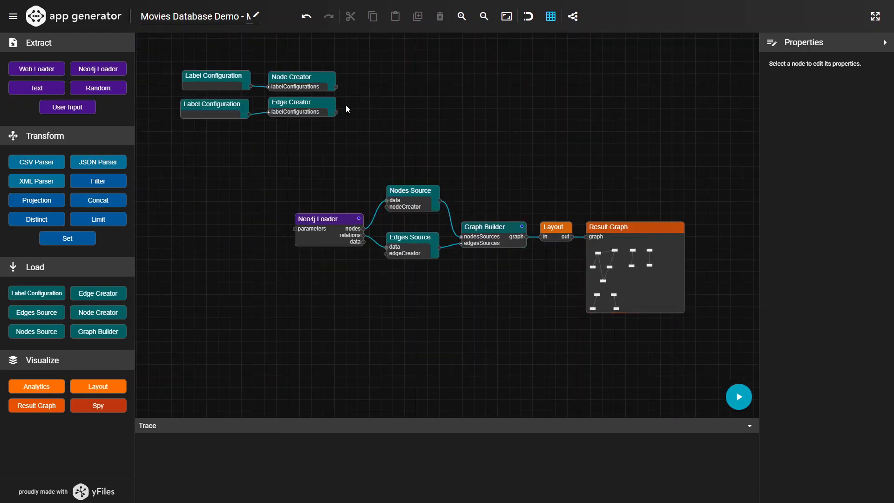
Connect the Edge Creator to the Edges Source's edgeCreator and the Node Creator to the Nodes Source's nodeCreator, and automatically arrange the flow
left_click_drag(336, 113, 386, 253)
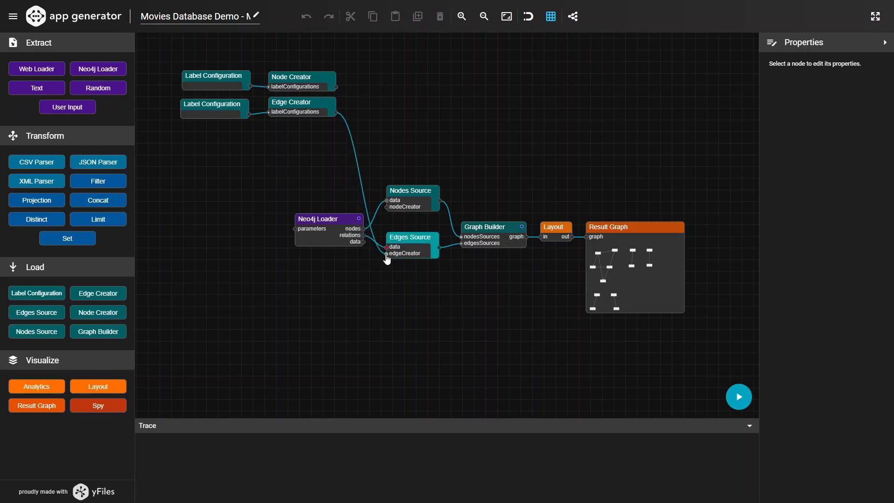
left_click_drag(336, 87, 393, 200)
left_click(573, 16)
scroll(326, 237, "up", 3)
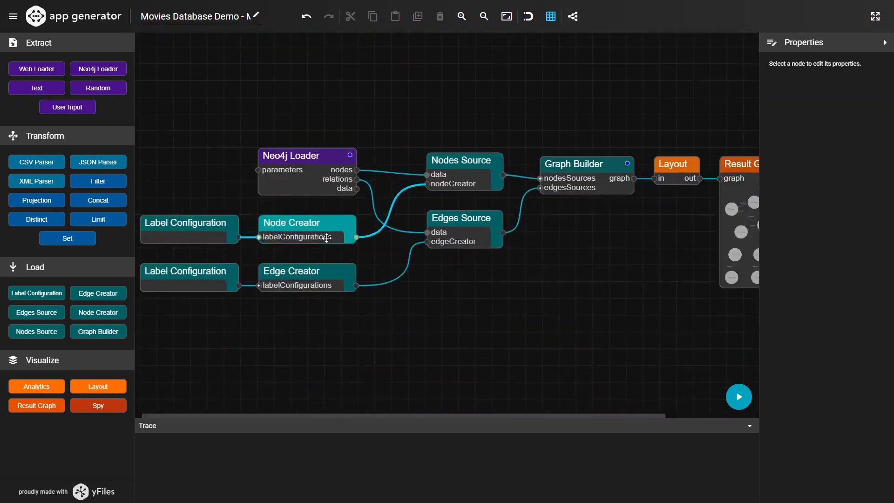
Review the Nodes Source and Edges Source properties and their nodeCreator and edgeCreator inputs
left_click(502, 162)
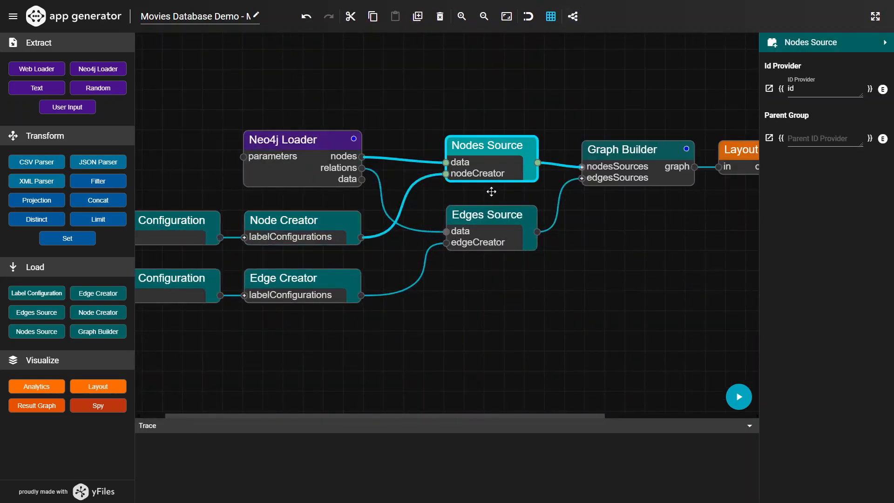
left_click(487, 237)
mouse_move(448, 179)
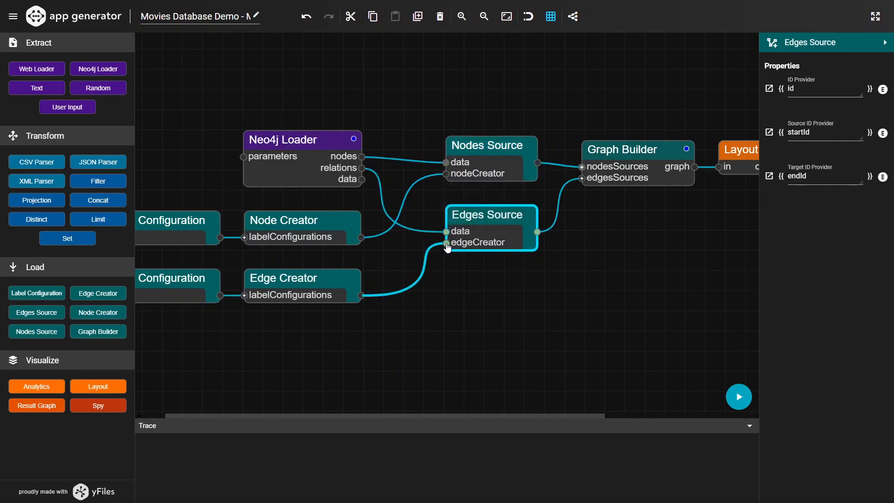
mouse_move(447, 245)
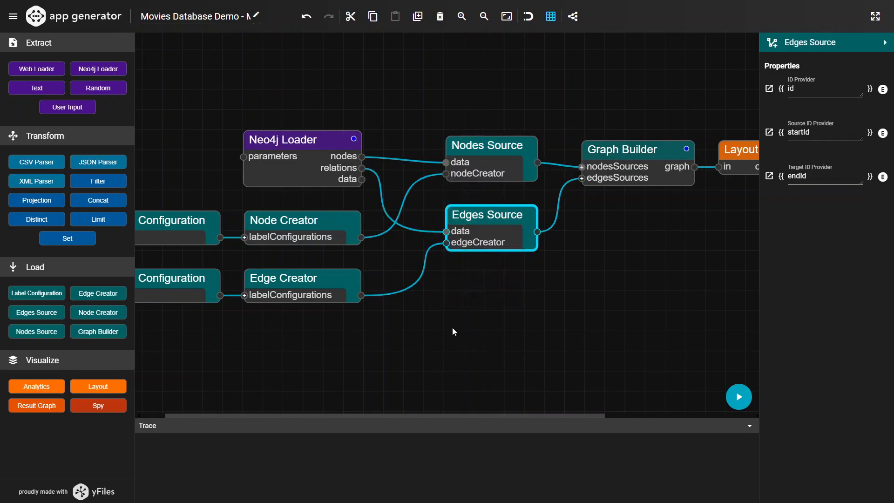
Set the Node Creator's stroke to 5px red
left_click(307, 234)
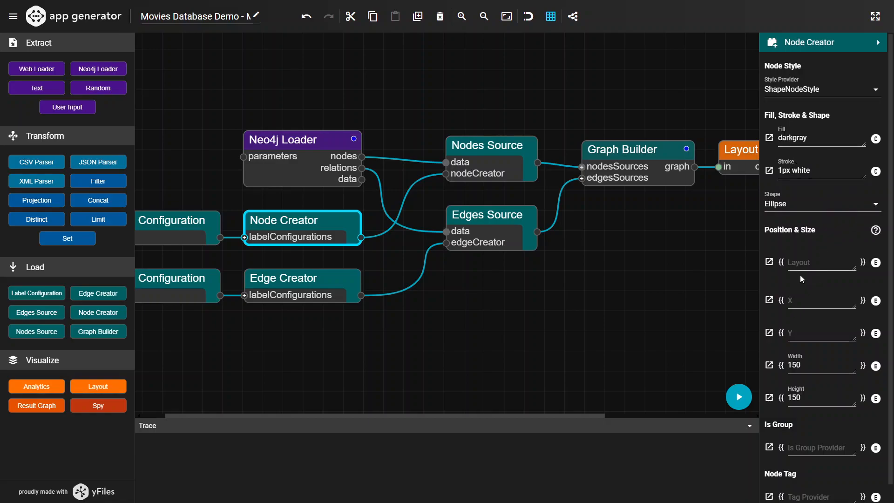
scroll(800, 276, "down", 1)
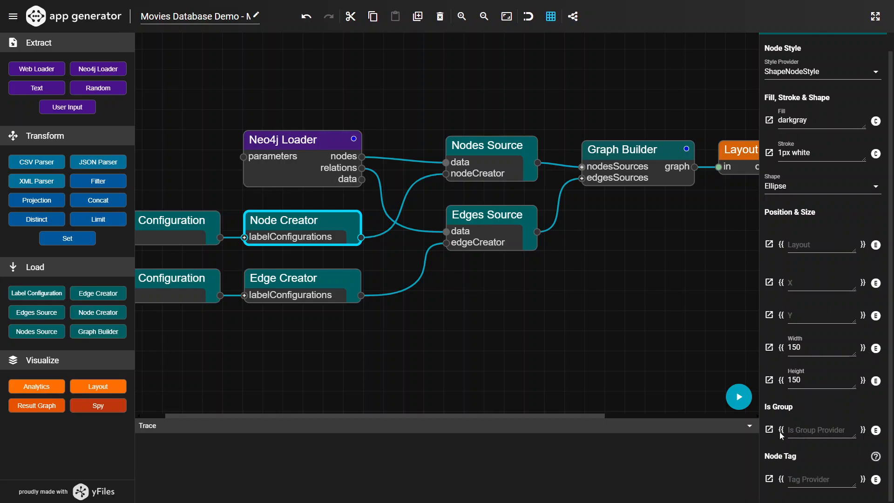
scroll(240, 245, "down", 1)
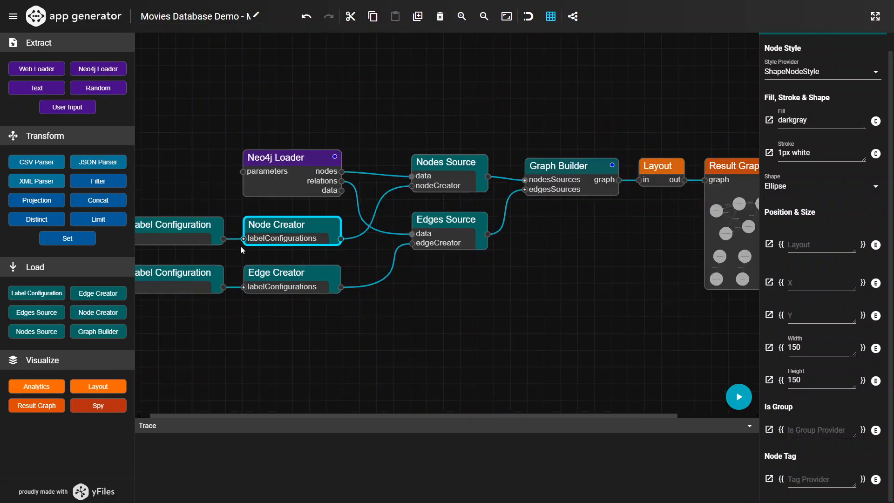
scroll(240, 246, "down", 1)
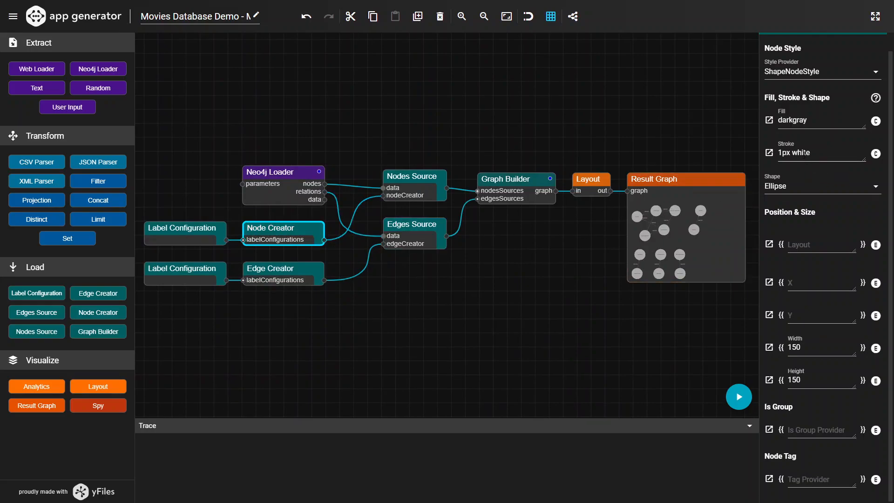
left_click_drag(778, 153, 782, 152)
double_click(801, 152)
type("red")
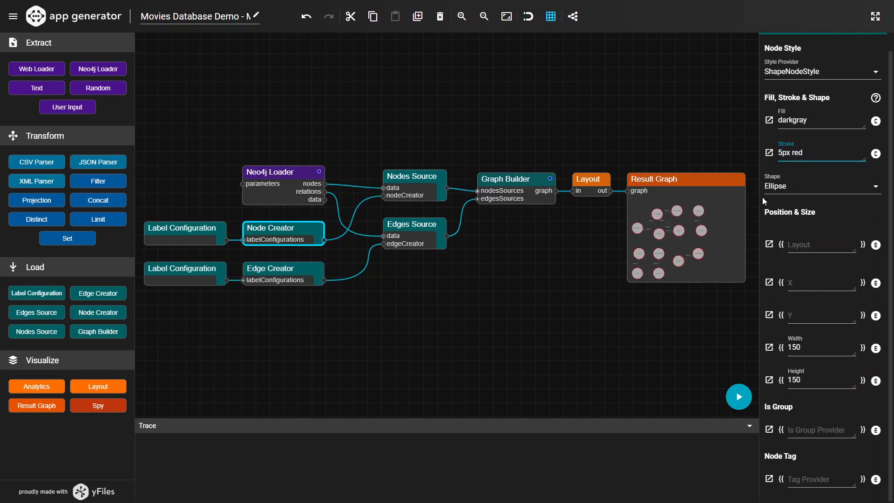
Examine the stroke of the nodes in the Result Graph up close and return to the whole data flow
scroll(673, 235, "up", 5)
scroll(674, 235, "up", 1)
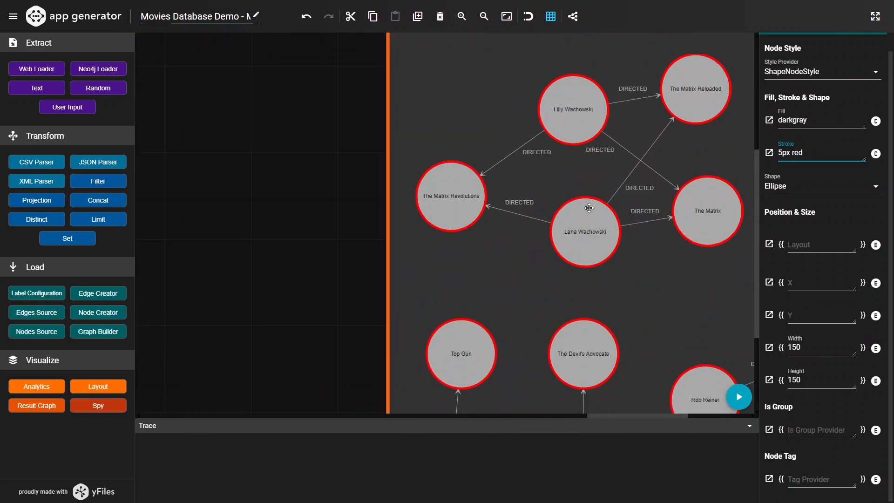
left_click(614, 215)
left_click(812, 153)
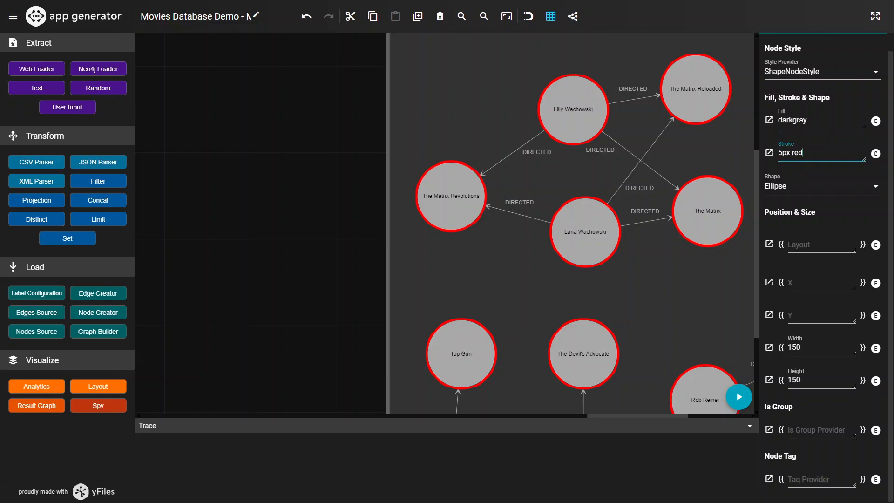
scroll(664, 279, "down", 4)
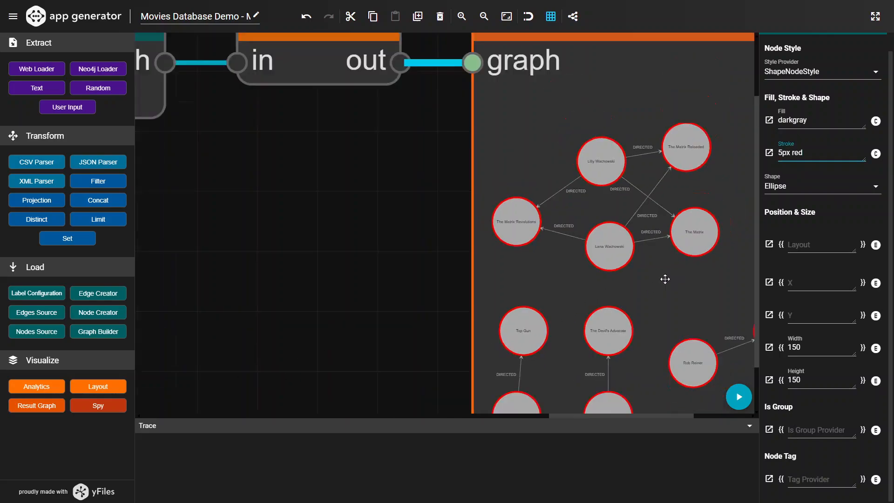
scroll(665, 280, "down", 4)
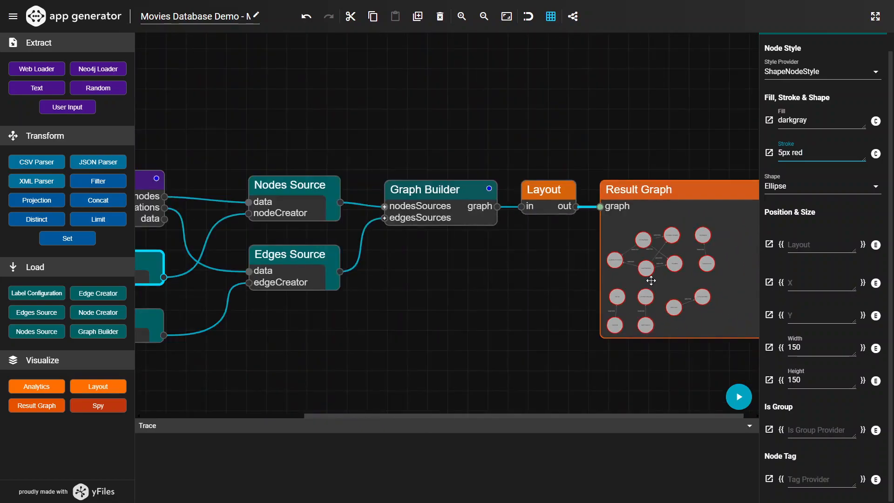
scroll(649, 279, "down", 2)
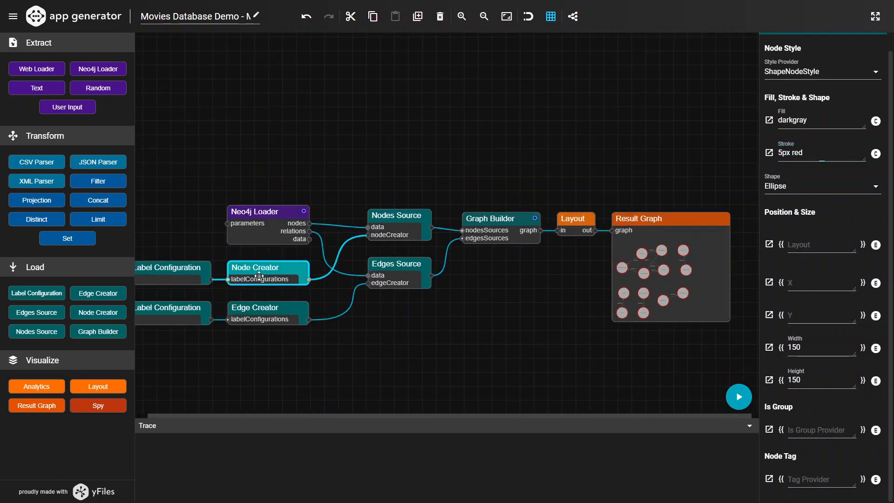
Inspect the first record of the Neo4j Loader's nodes output with its properties expanded while the Node Creator is selected
left_click(877, 156)
mouse_move(311, 228)
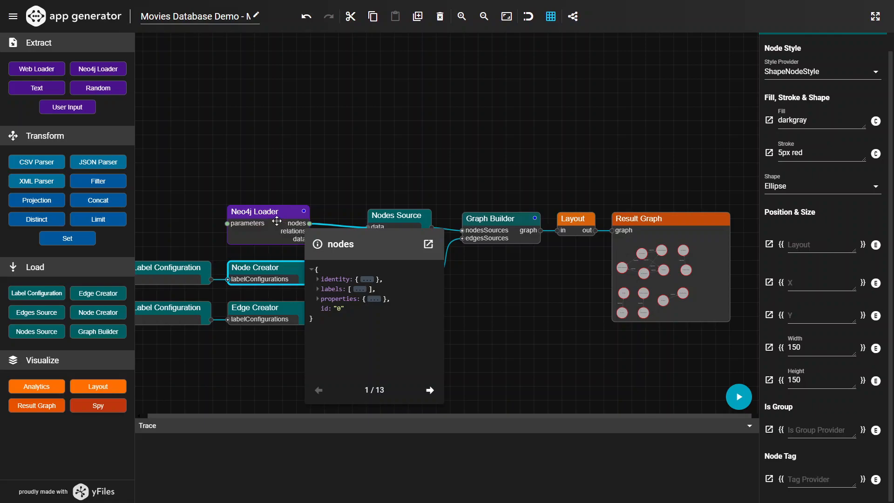
left_click(311, 230)
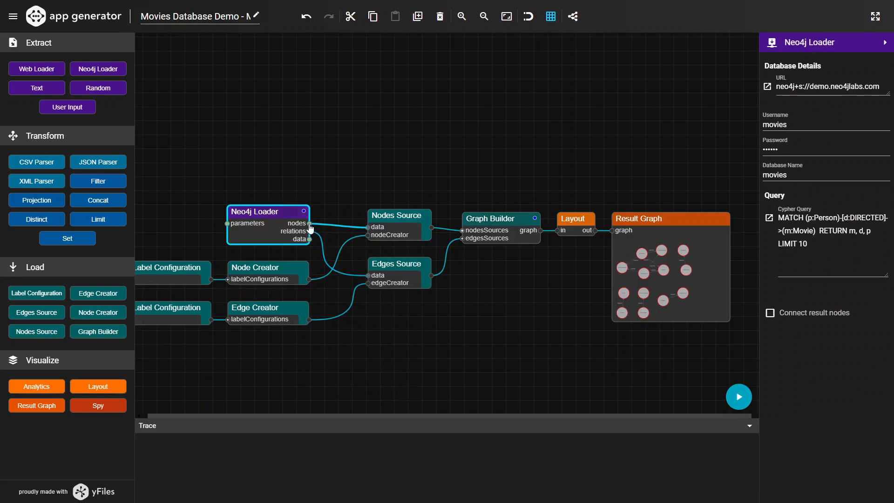
mouse_move(310, 228)
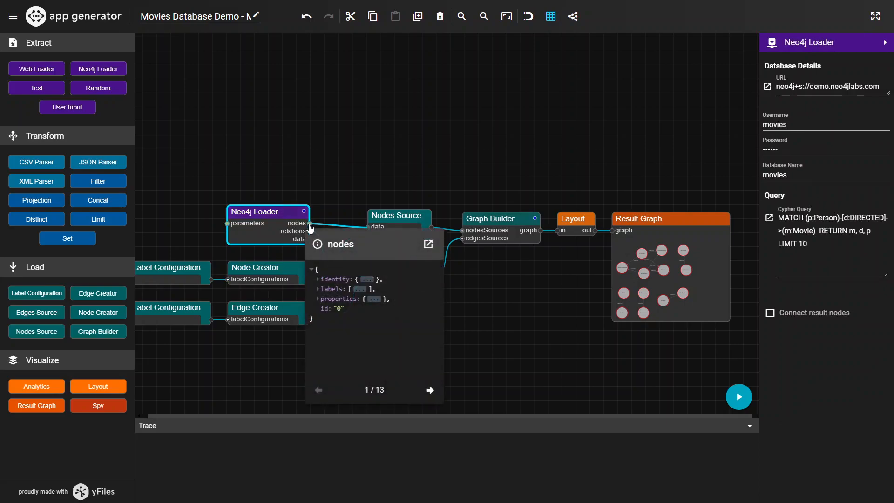
left_click(266, 273)
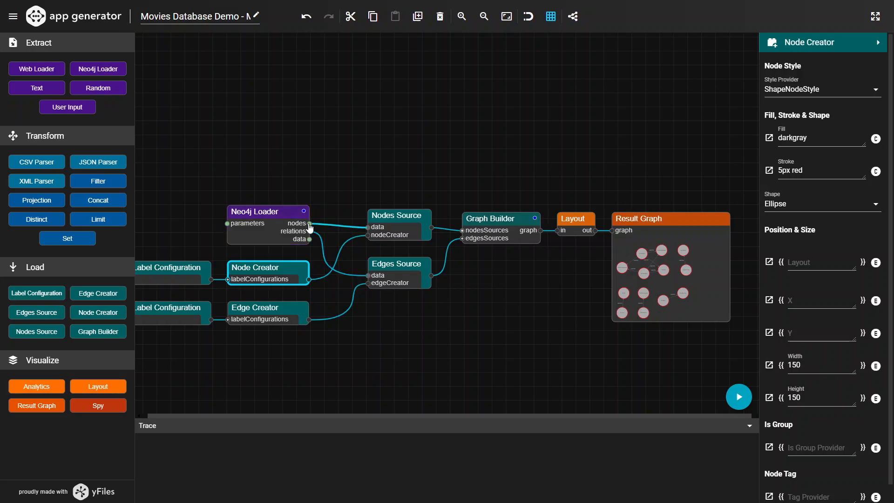
mouse_move(313, 232)
left_click(318, 299)
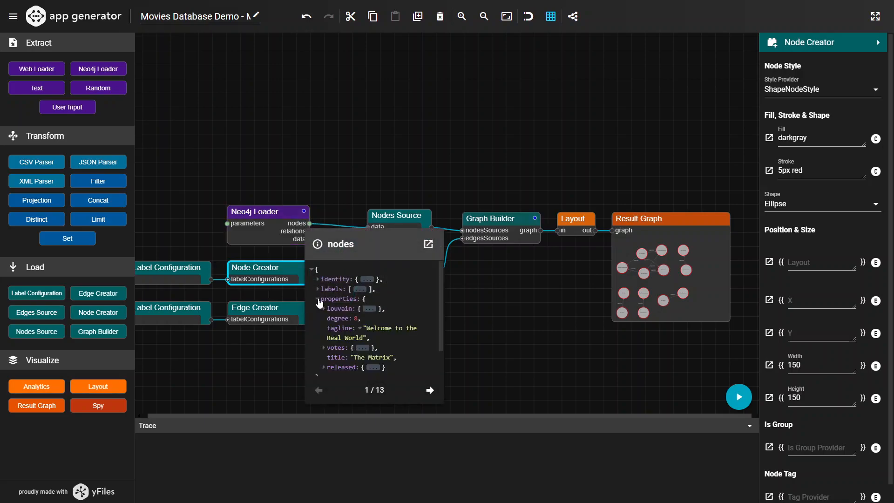
Expand the released property of the first record in the Neo4j Loader's nodes output to inspect its structure
scroll(340, 322, "down", 1)
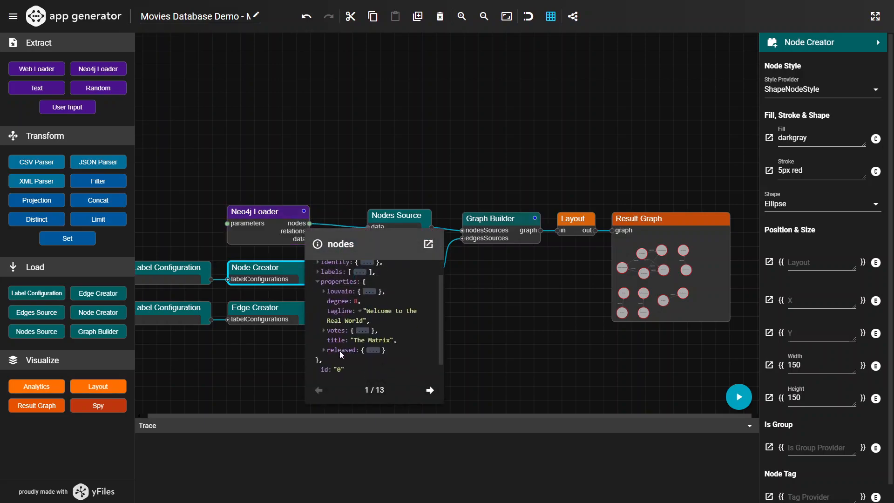
left_click(347, 352)
scroll(347, 353, "down", 1)
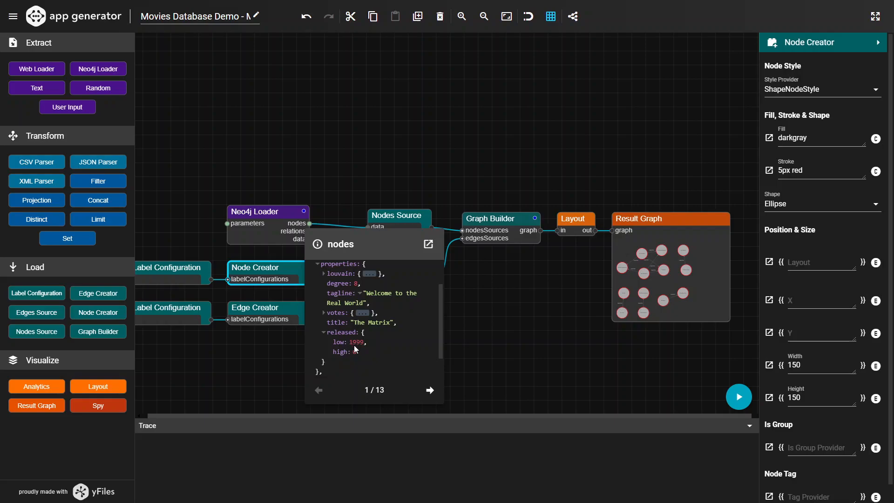
Switch the Node Creator's stroke from a constant to an expression and begin it with Number(properties.released
left_click(782, 171)
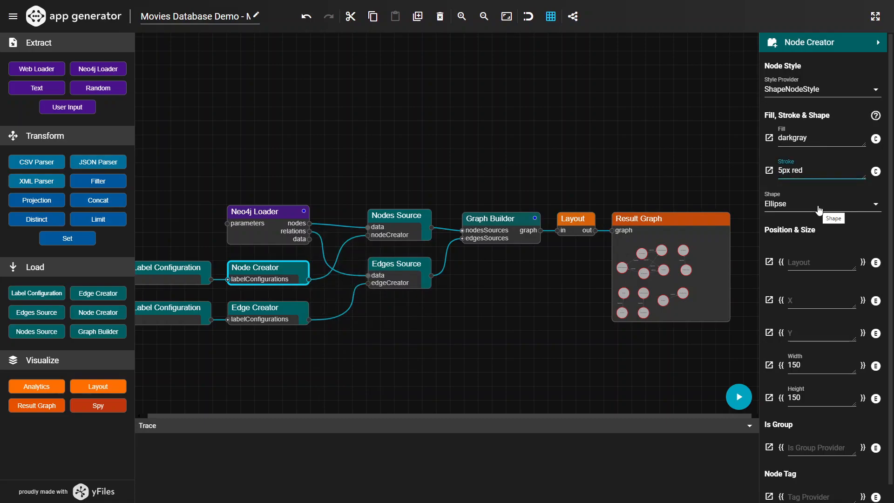
left_click(876, 171)
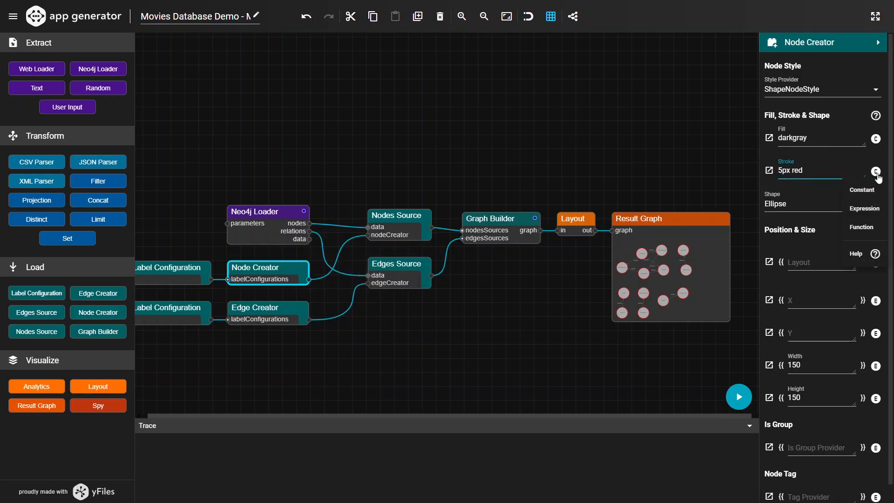
left_click(866, 206)
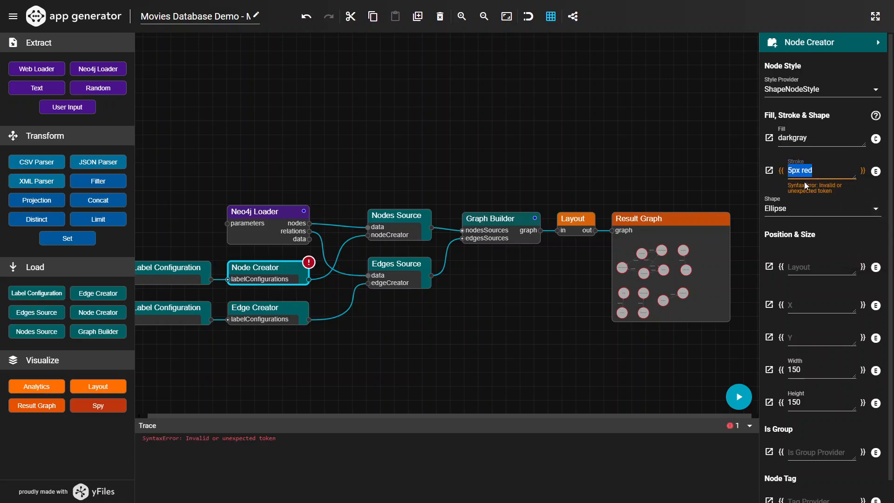
type("Number(")
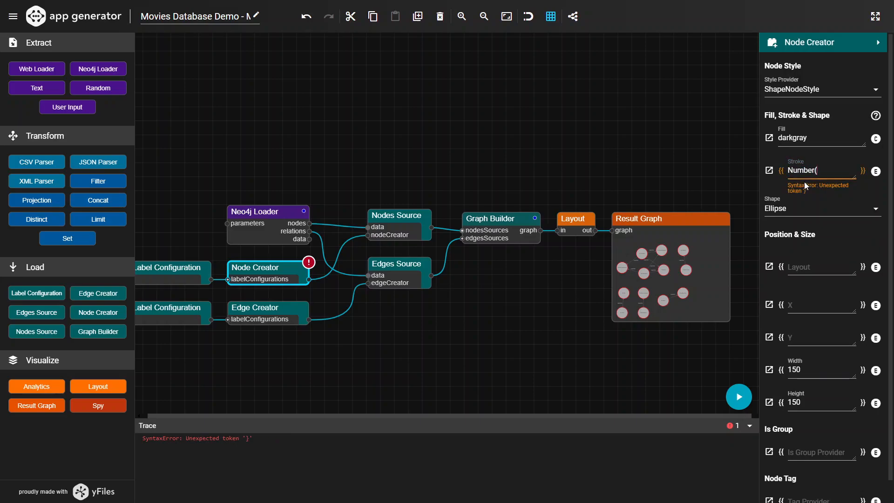
type("pro")
type("perties")
type(".")
type("rel")
type("ease")
type("d")
Complete the stroke expression in the multi-line editor as `${Number(properties.released)/300}px red` and apply it
left_click(769, 171)
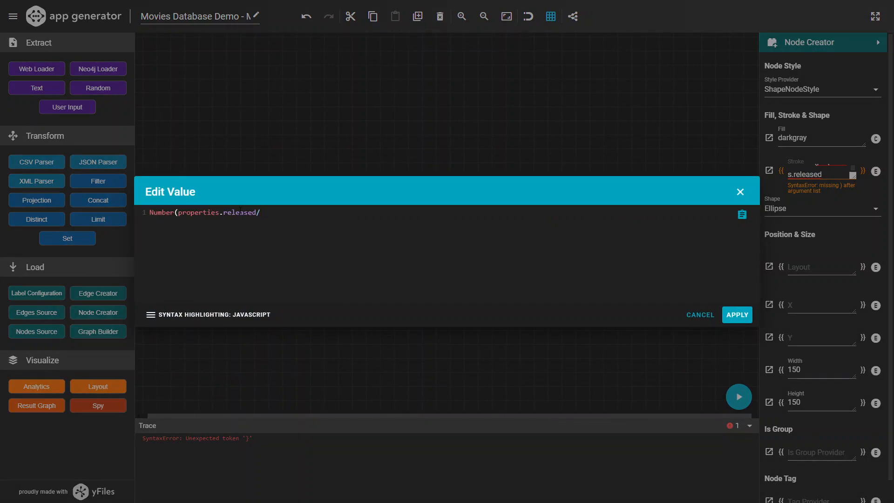
key("BackSpace")
type("300)")
left_click(260, 213)
type(")")
type("`")
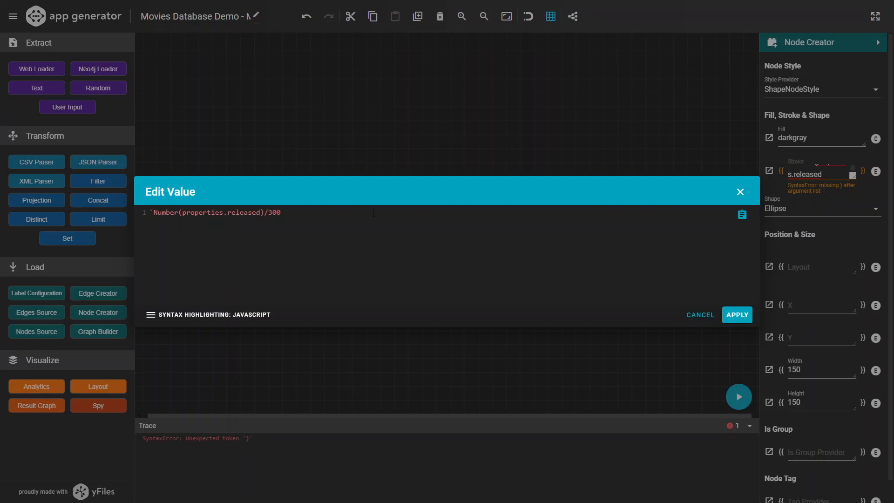
type("${")
type("px ")
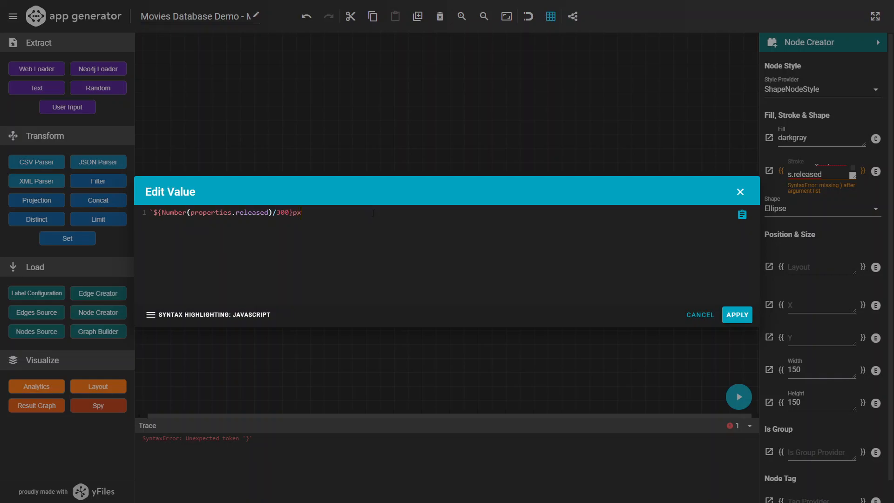
type("red}")
left_click(735, 318)
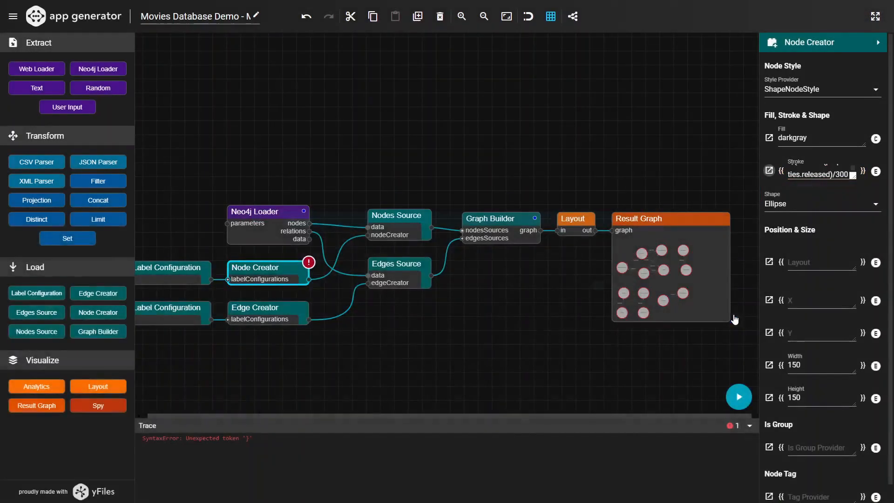
Examine the data-driven strokes of the movie and person nodes in the Result Graph up close, ending on the whole data flow
scroll(681, 303, "up", 5)
scroll(624, 298, "up", 4)
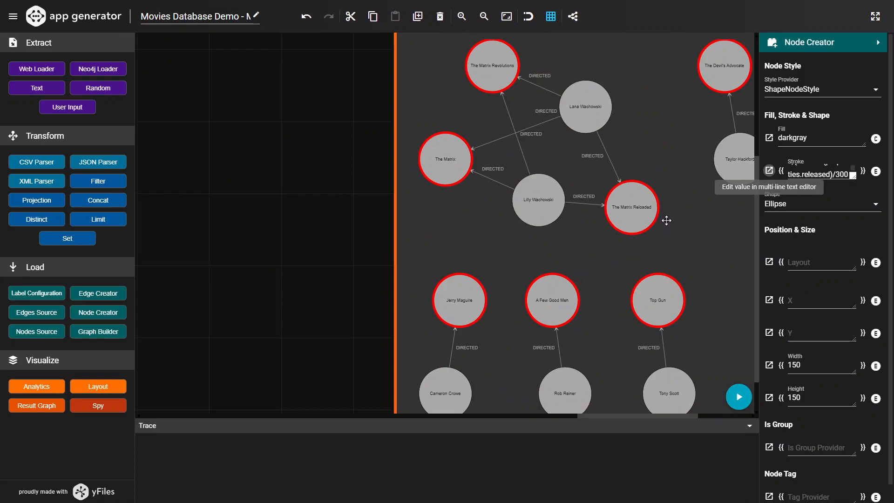
scroll(597, 244, "down", 1)
scroll(597, 244, "down", 1)
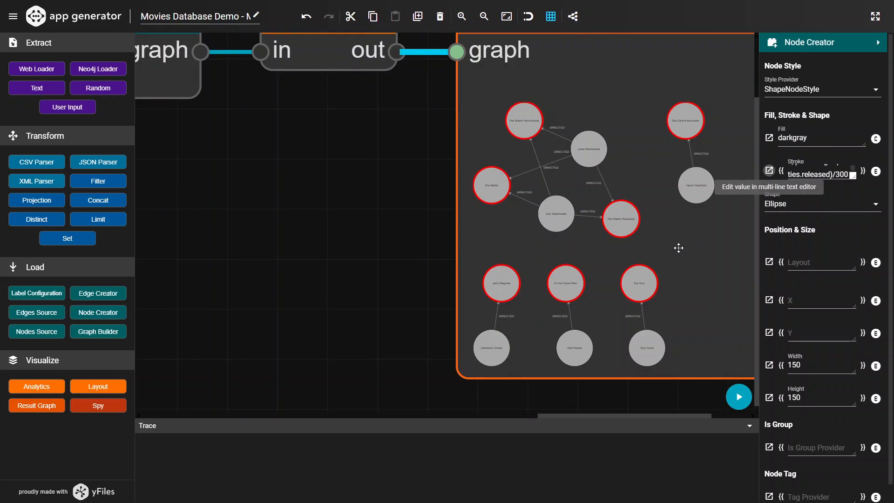
scroll(678, 248, "down", 1)
scroll(678, 252, "down", 4)
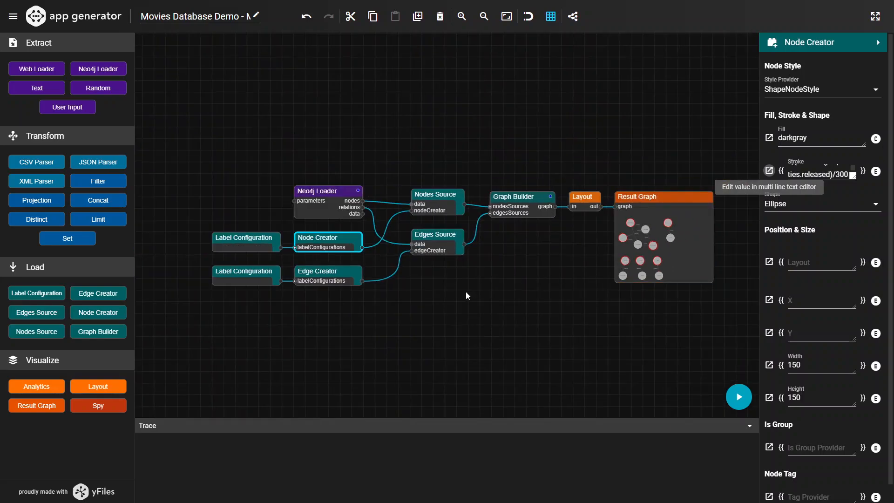
Review the Label Configuration attached to the Edge Creator and compare it with the edge labels in the Result Graph
left_click(321, 271)
left_click(235, 274)
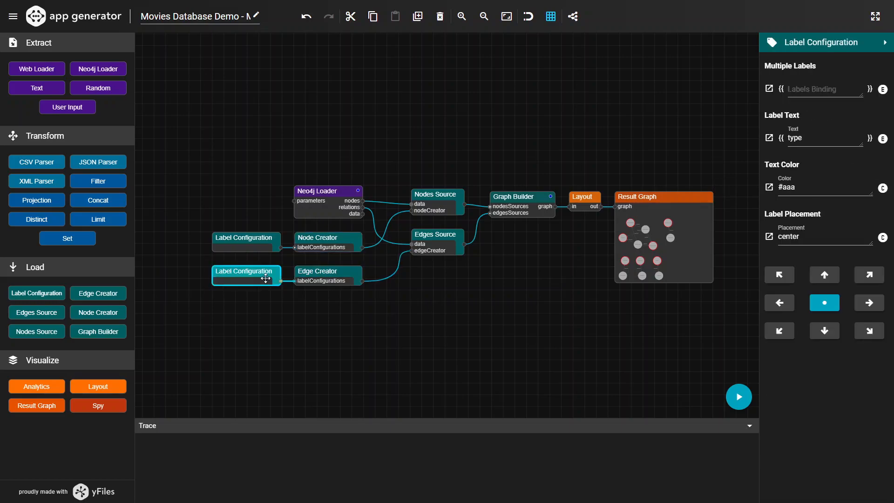
scroll(648, 244, "up", 4)
scroll(649, 244, "up", 4)
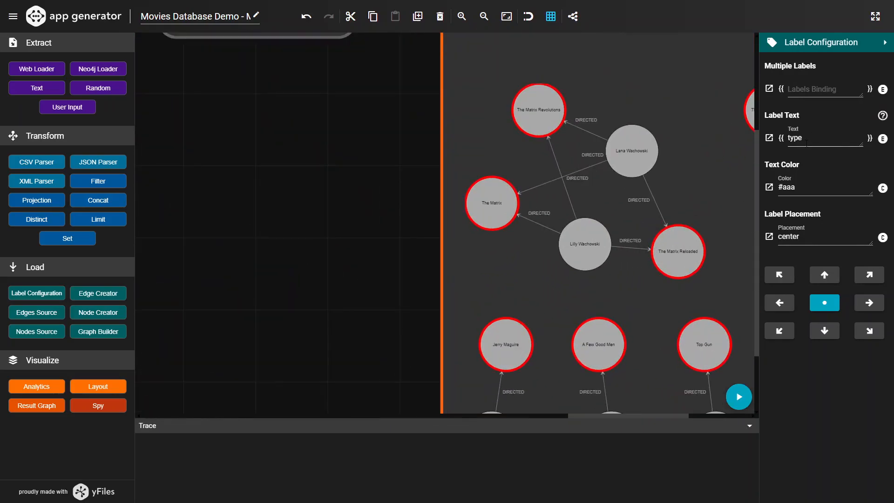
scroll(330, 334, "down", 6)
scroll(239, 326, "down", 5)
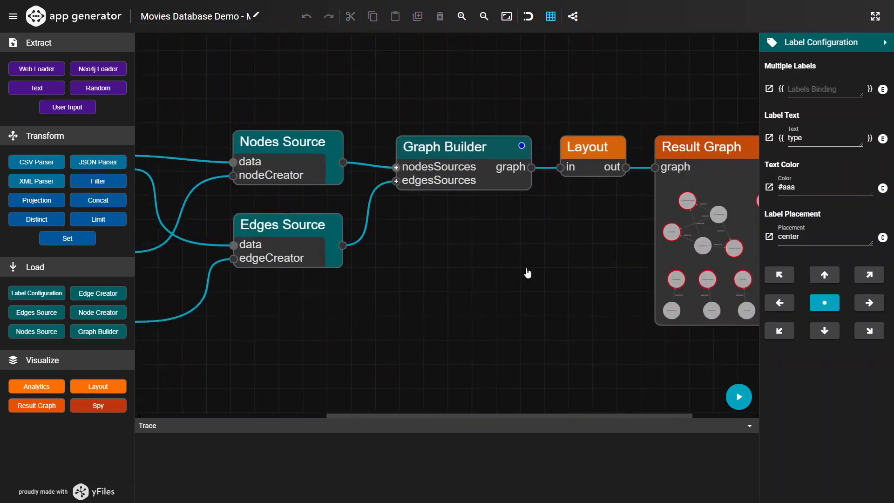
Add a second Label Configuration below the existing ones and connect it to the Edge Creator's labelConfigurations input
left_click_drag(373, 311, 479, 316)
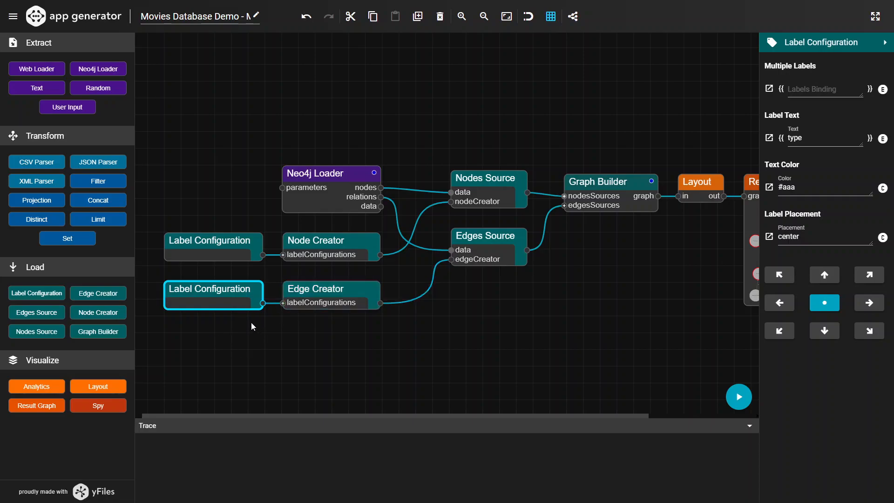
scroll(245, 332, "down", 1)
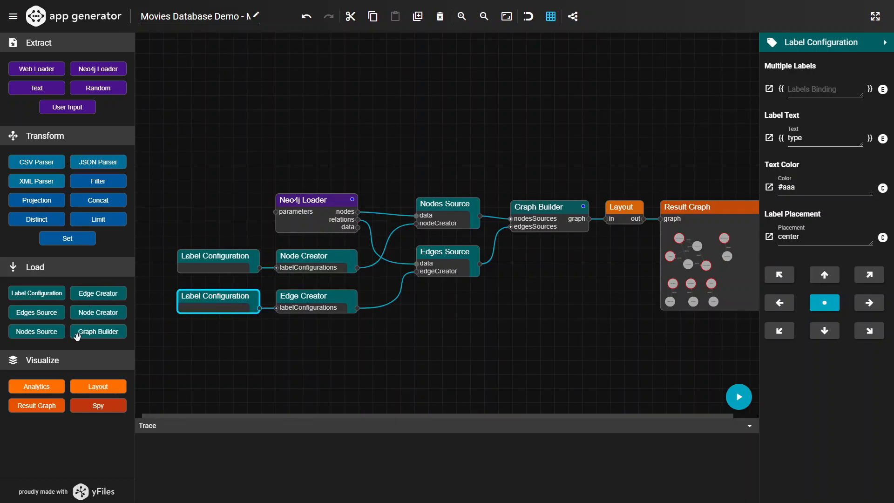
left_click_drag(44, 302, 277, 308)
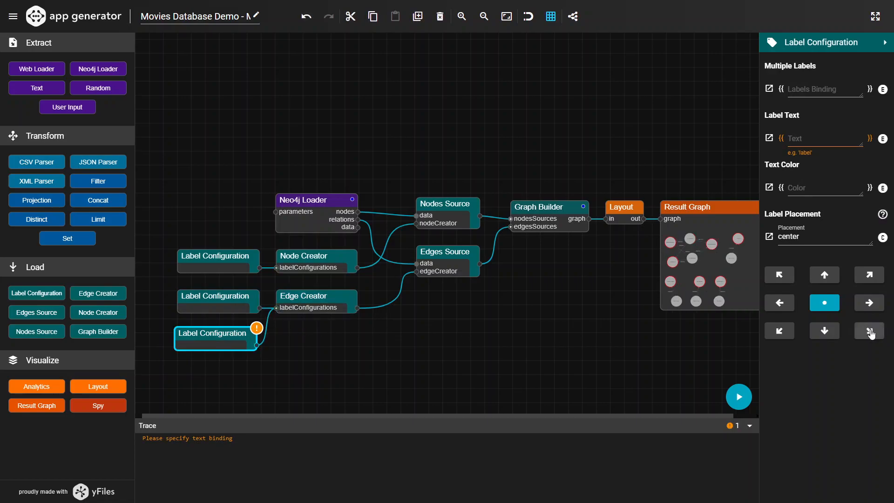
Set the new Label Configuration's placement to bottom and its text expression to "Text"
left_click(824, 331)
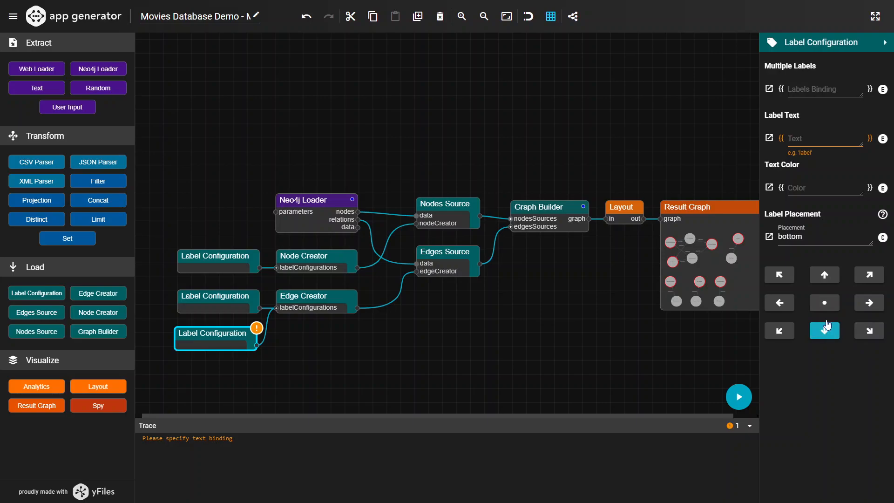
left_click(815, 135)
type("\"Text")
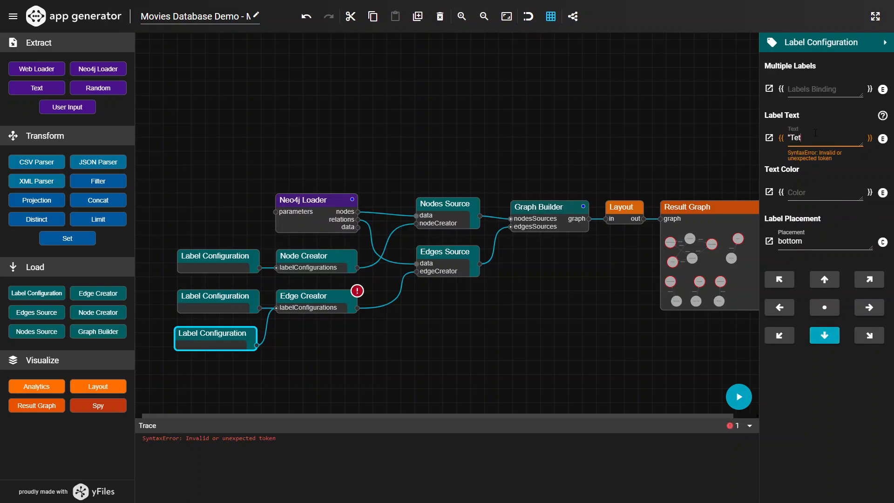
type("\"")
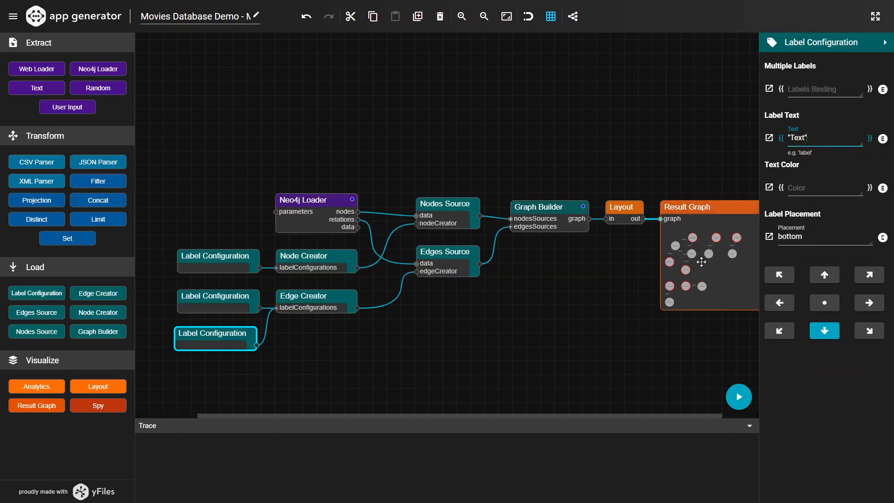
Check the new edge labels in the Result Graph and set their text color to the constant white
scroll(694, 262, "up", 5)
scroll(691, 265, "up", 5)
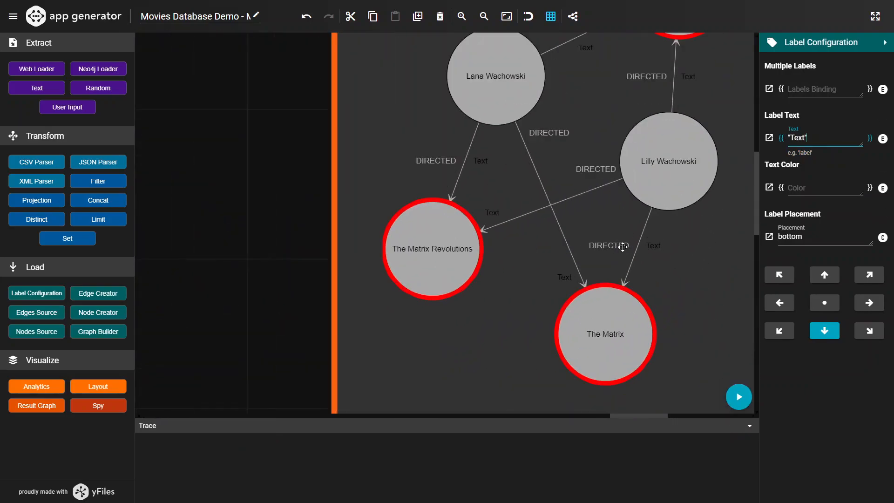
left_click(824, 189)
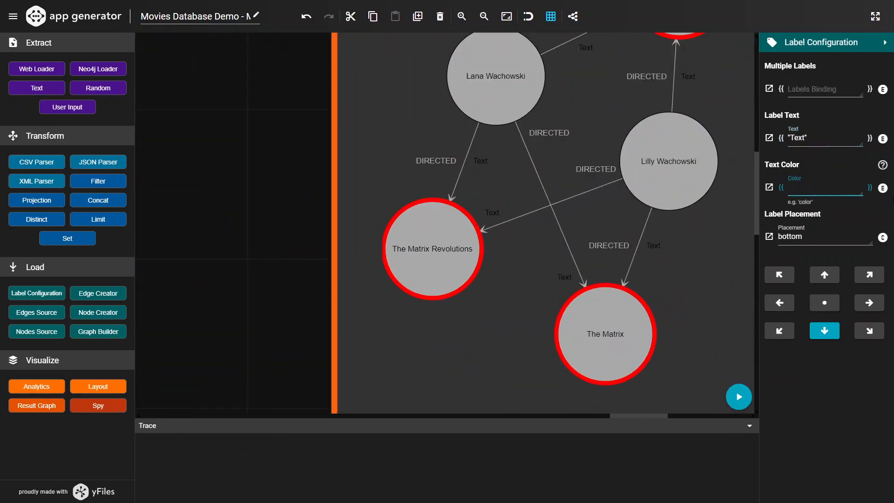
left_click(883, 189)
left_click(862, 206)
left_click(798, 186)
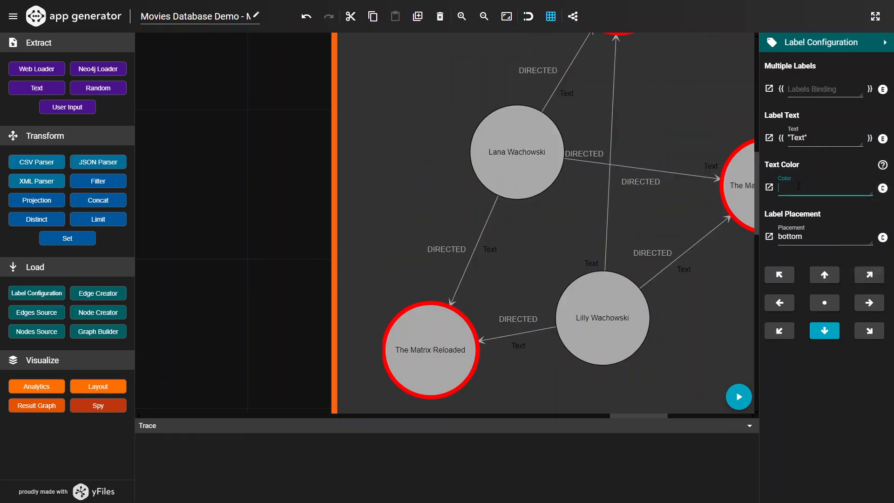
type("white")
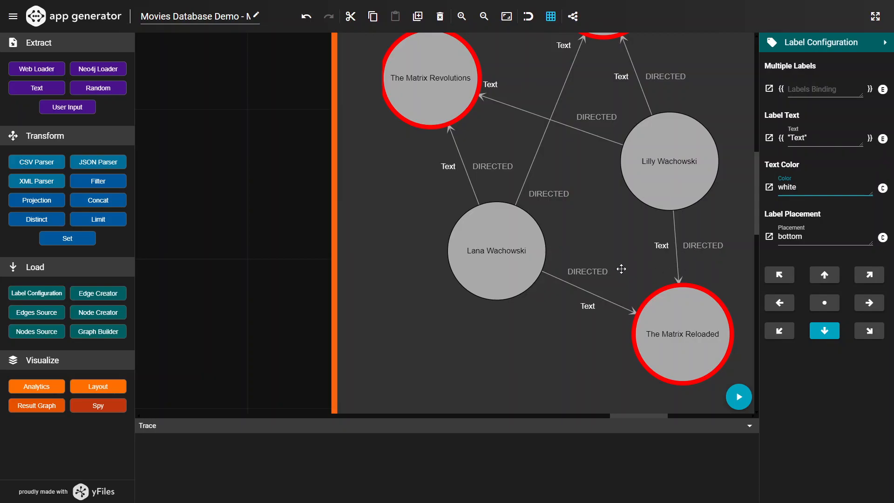
Change the relationship type in the Neo4j Loader's Cypher query to ACTED_IN
scroll(656, 265, "down", 10)
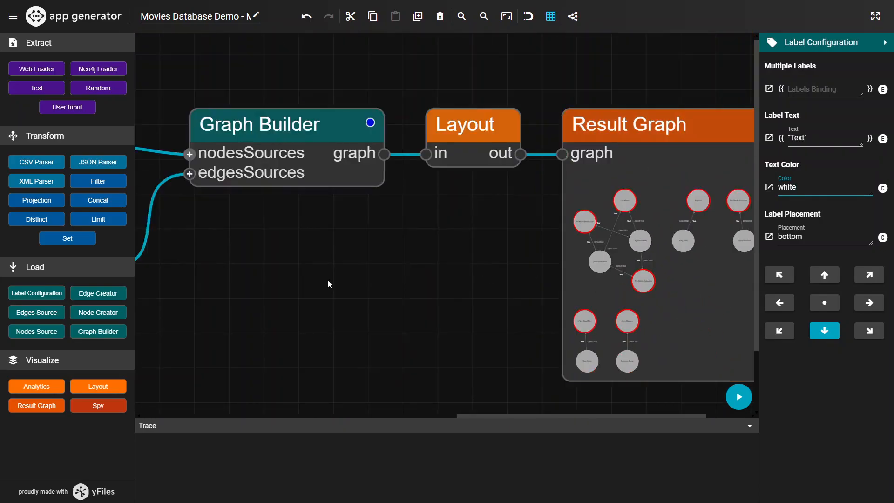
left_click_drag(329, 280, 538, 264)
scroll(510, 280, "down", 2)
left_click_drag(418, 298, 501, 288)
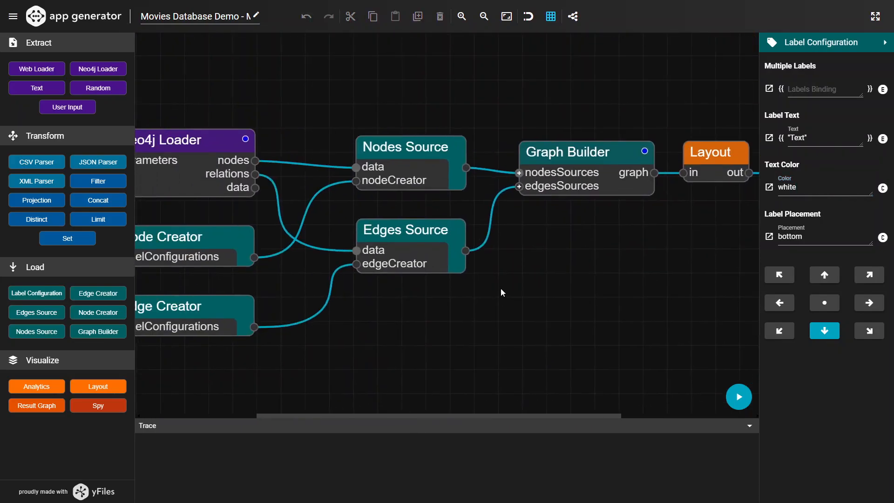
left_click(198, 162)
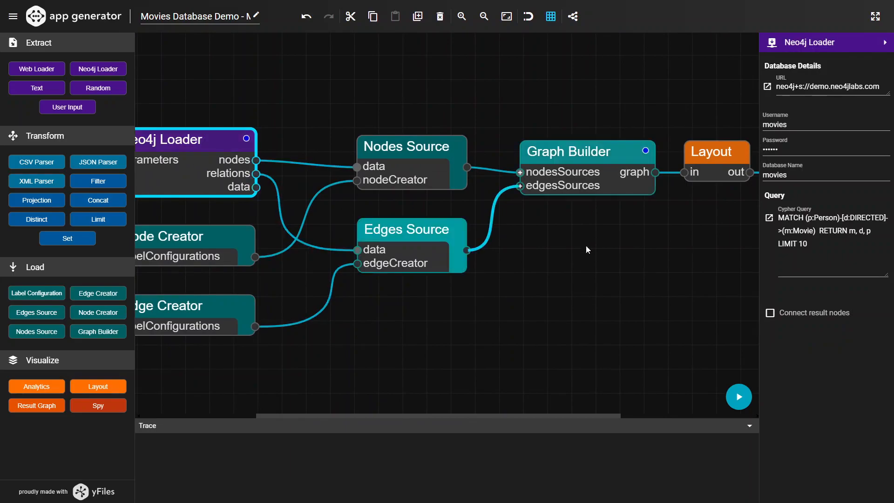
left_click(850, 217)
double_click(850, 217)
type("ACTED_IN")
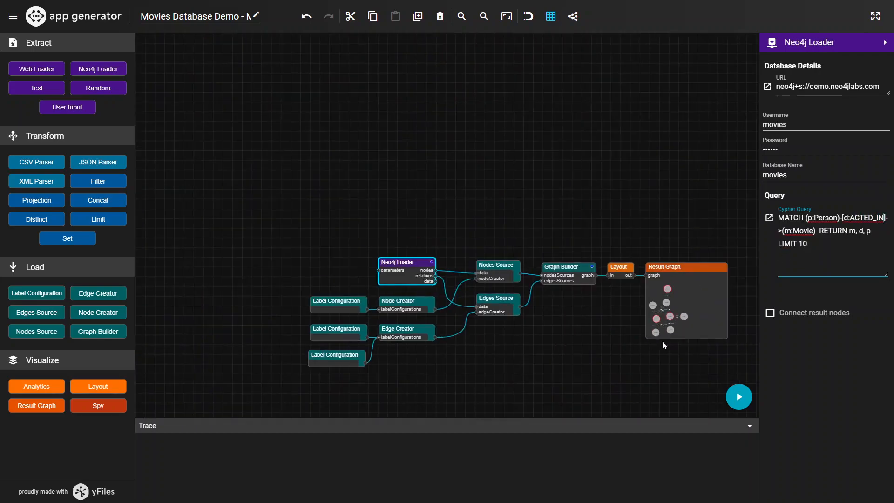
Examine the edge labels in the Result Graph and the roles property of the first record in the Neo4j Loader's relations output
scroll(612, 296, "up", 2)
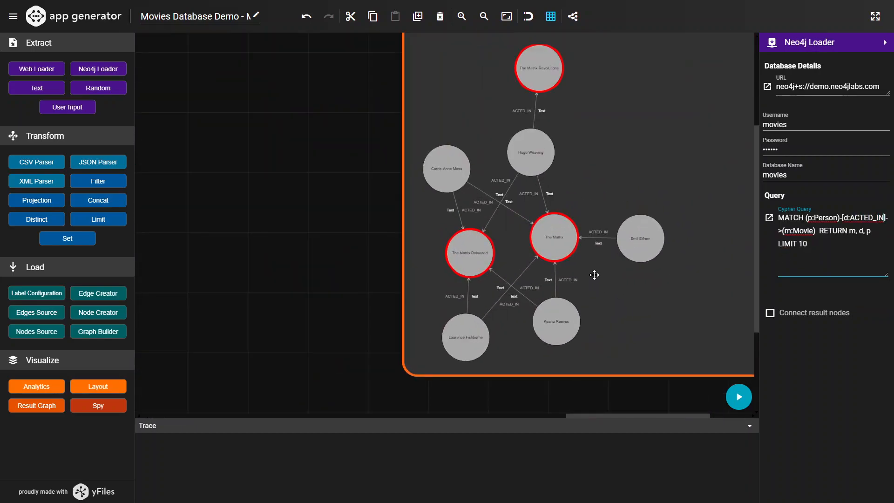
scroll(602, 263, "down", 5)
left_click_drag(345, 267, 554, 255)
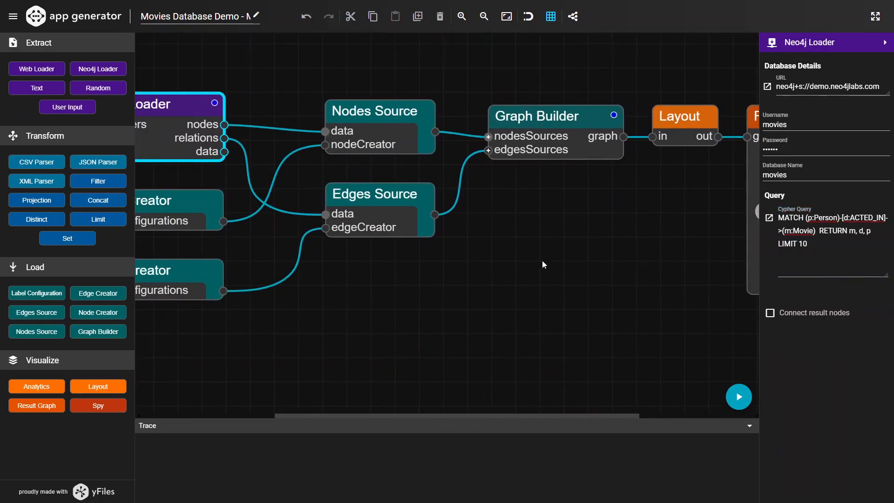
mouse_move(226, 141)
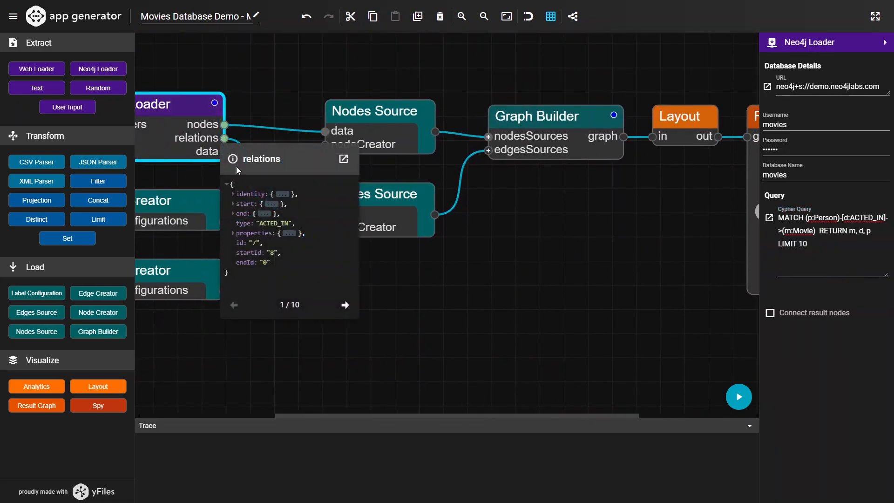
left_click(233, 233)
left_click(239, 244)
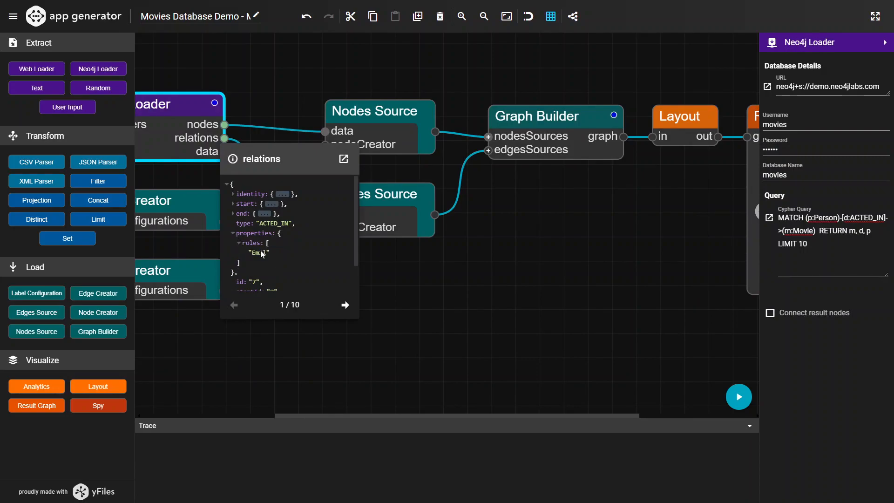
Set the text expression of the Edge Creator's lower Label Configuration to properties.roles
scroll(439, 345, "down", 2)
left_click_drag(354, 337, 539, 309)
left_click(325, 311)
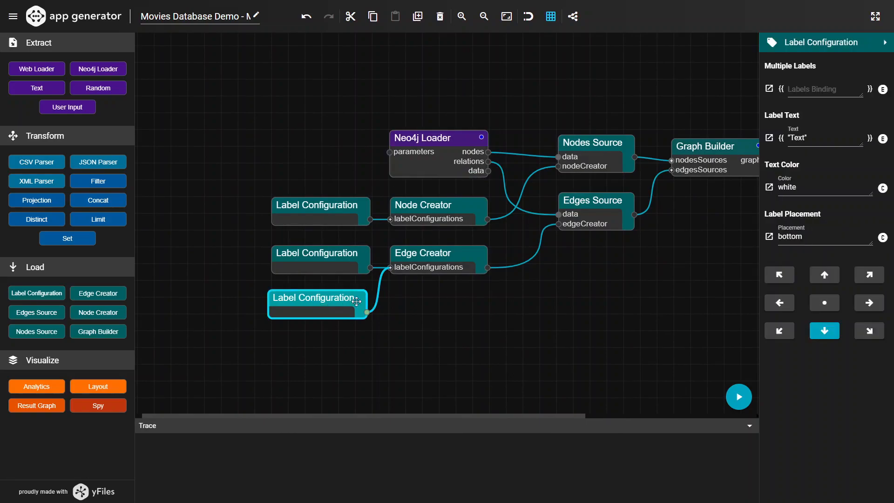
left_click(812, 138)
left_click_drag(812, 139, 782, 141)
type("properties.roles")
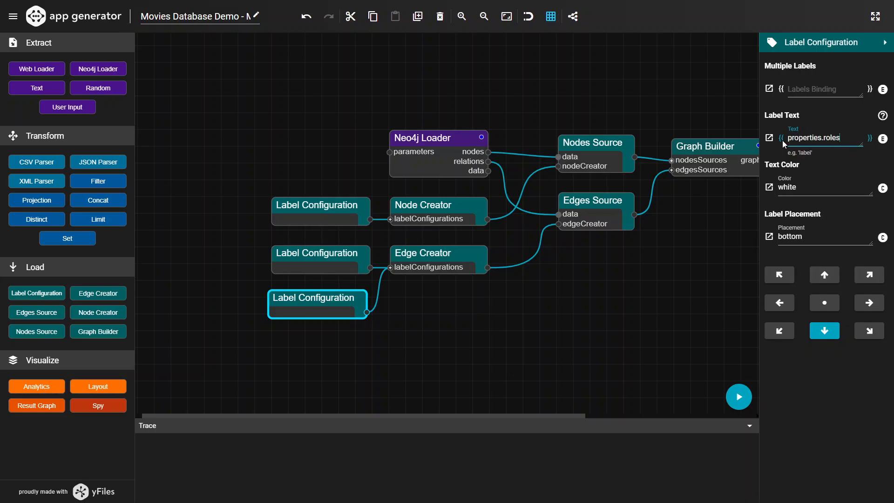
Examine the role labels on the edges in the Result Graph, then return to the full workflow
scroll(326, 247, "down", 4)
scroll(606, 261, "up", 4)
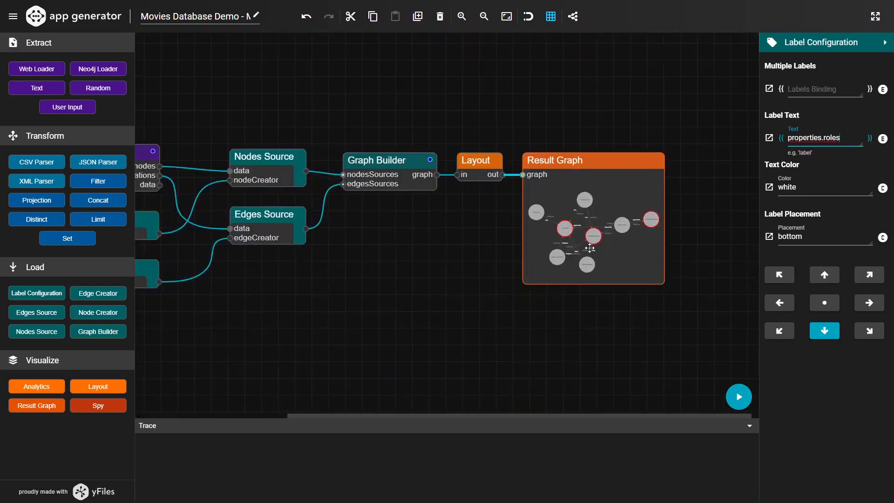
scroll(590, 247, "up", 6)
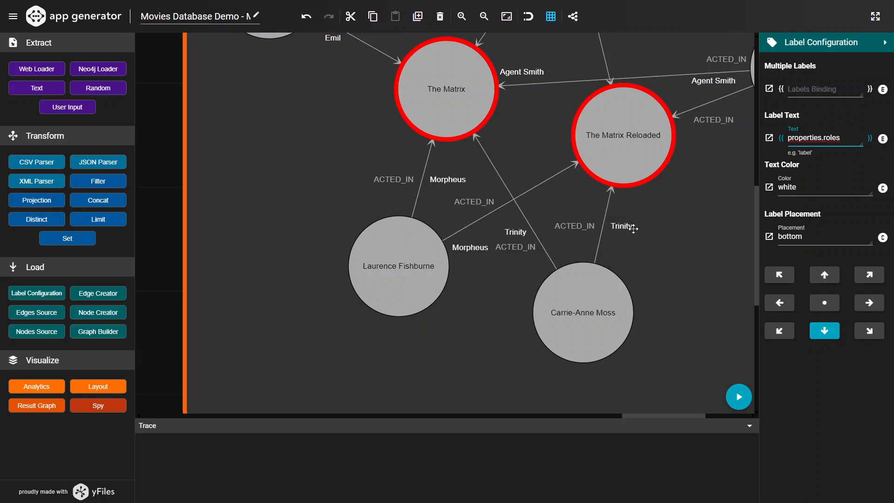
scroll(634, 228, "down", 2)
scroll(634, 228, "down", 5)
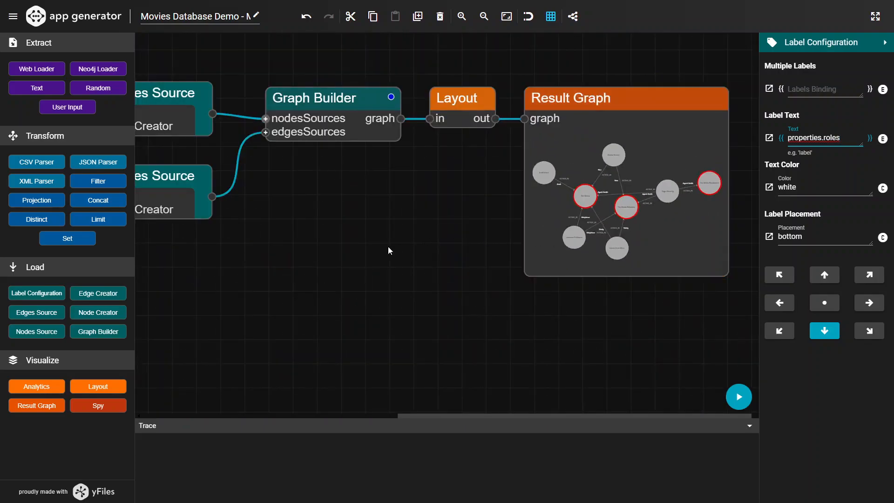
left_click_drag(334, 255, 566, 252)
scroll(513, 272, "down", 2)
left_click_drag(437, 295, 495, 294)
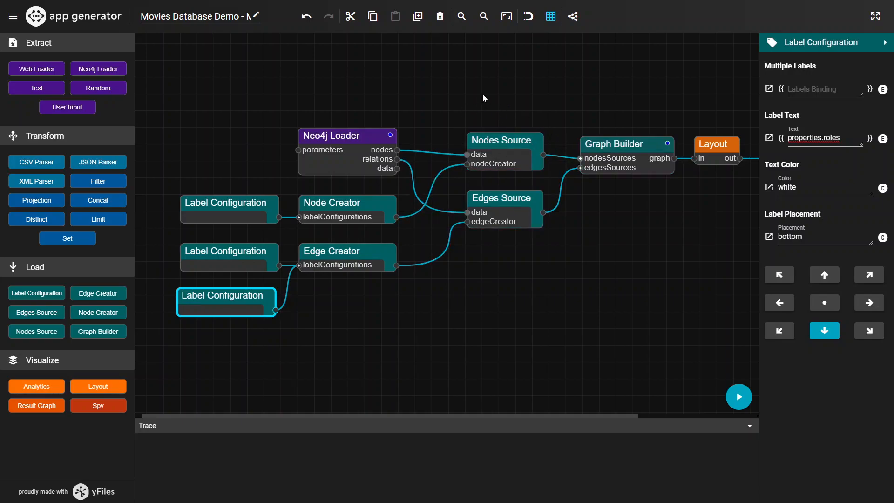
Change the Layout node's layout style to Hierarchic and check the arrangement in the Result Graph
scroll(452, 99, "down", 3)
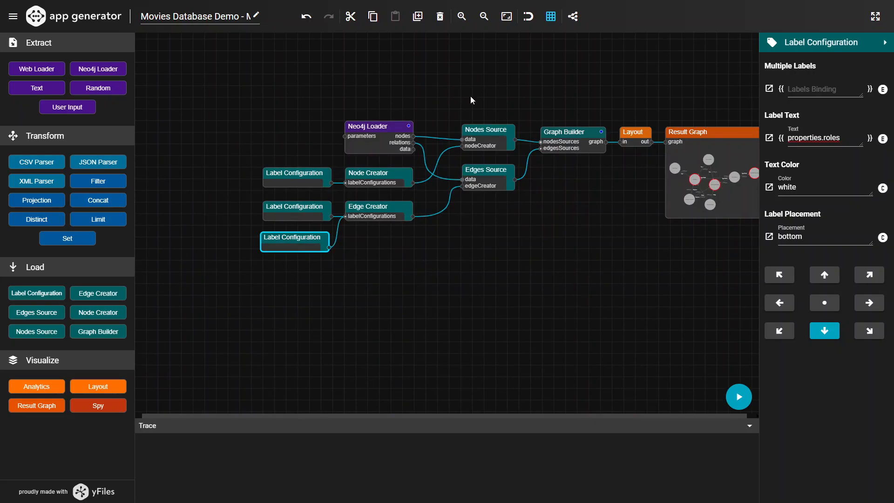
left_click(636, 131)
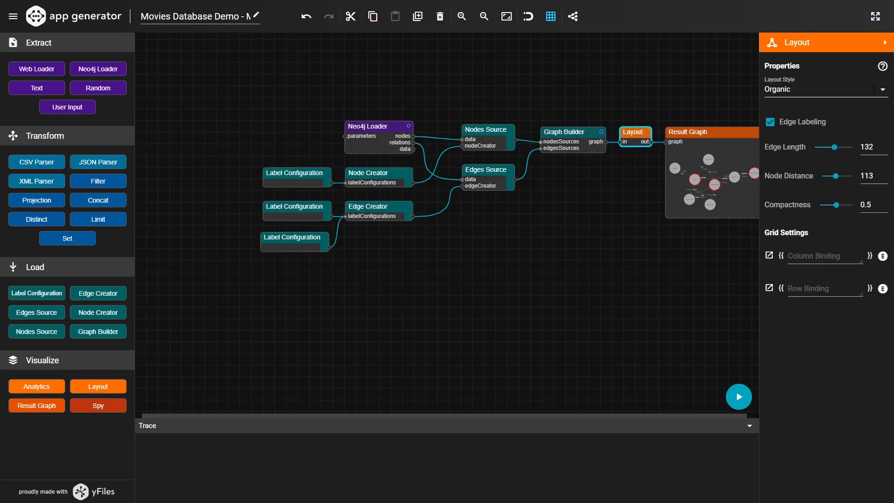
left_click(824, 89)
left_click(789, 113)
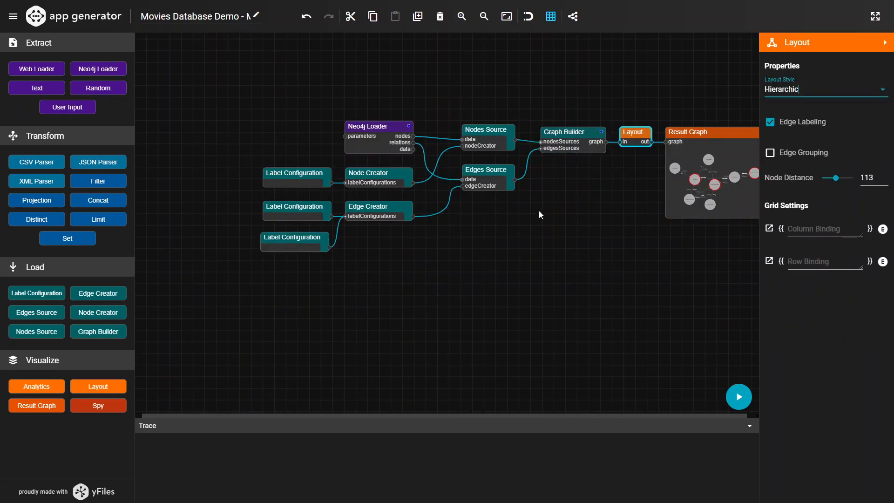
scroll(643, 203, "up", 5)
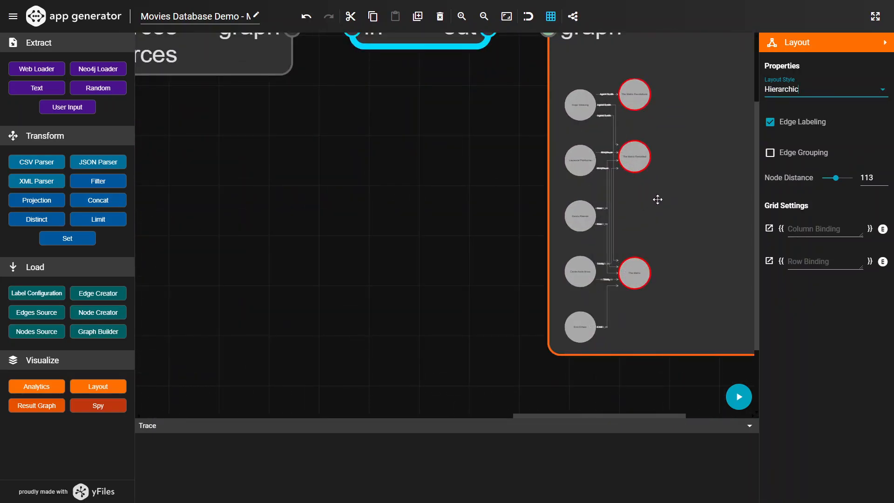
scroll(658, 199, "down", 5)
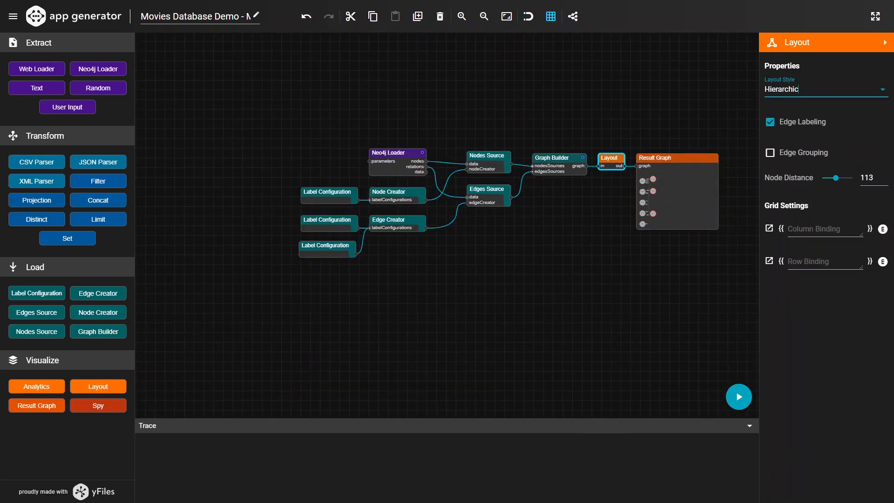
Load the other Movies Database Demo project from a local file, accepting it as a trusted source
left_click_drag(33, 307, 412, 275)
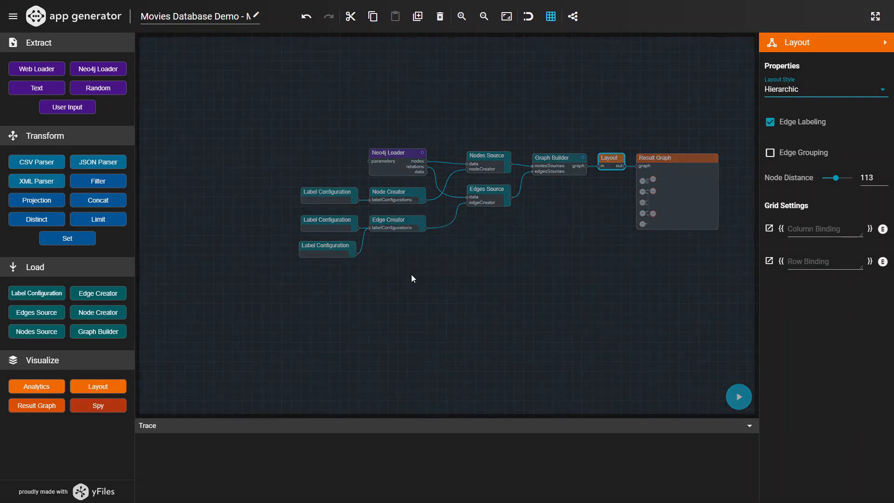
left_click(564, 282)
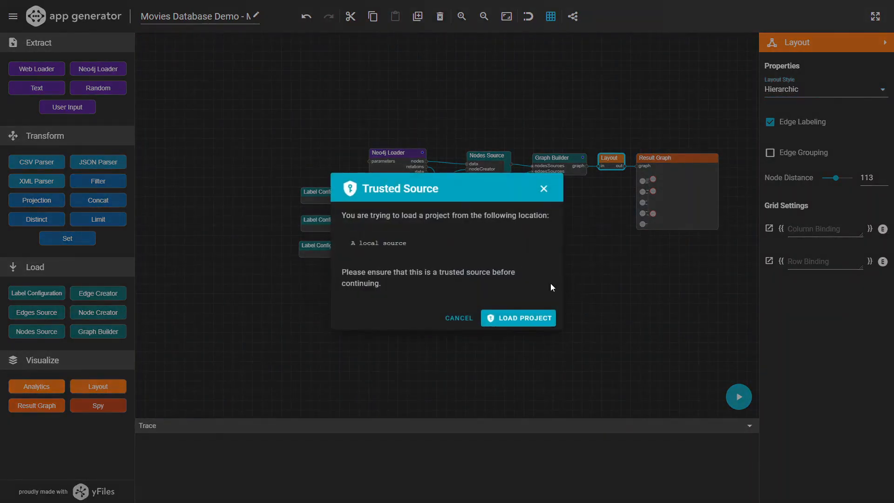
left_click(512, 317)
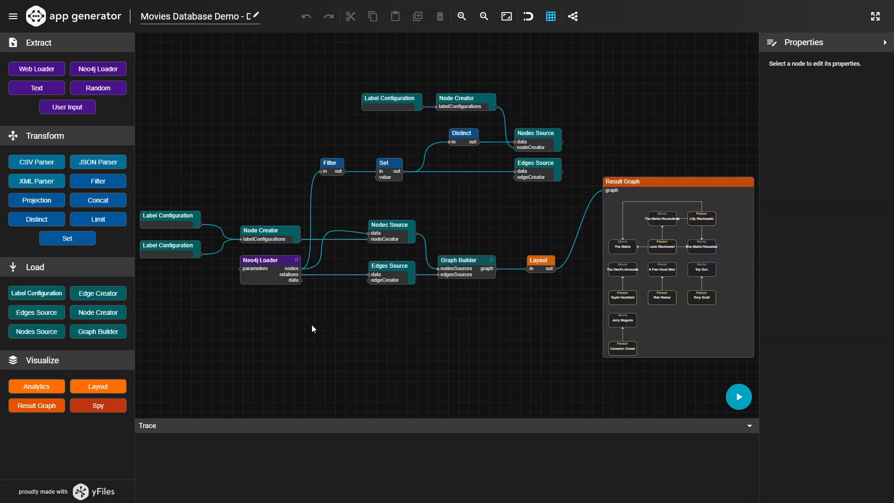
Inspect the labels, properties and release year of the first record in the Neo4j Loader's nodes output
mouse_move(302, 274)
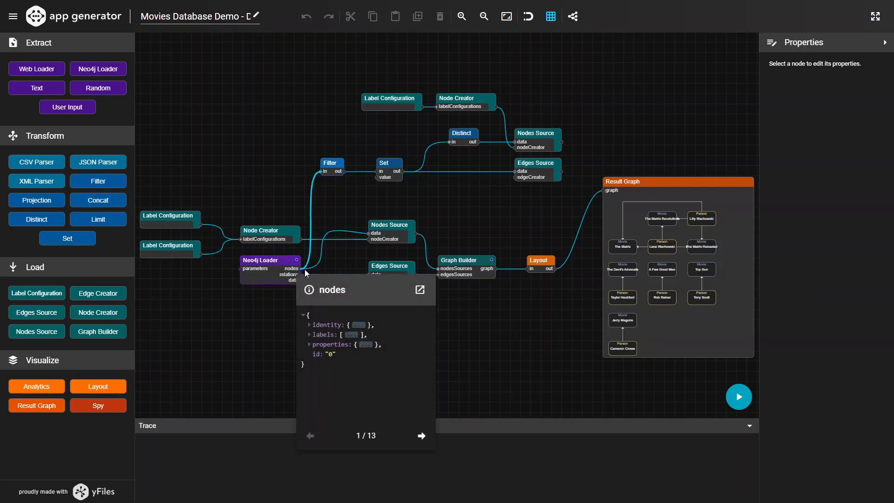
left_click(309, 335)
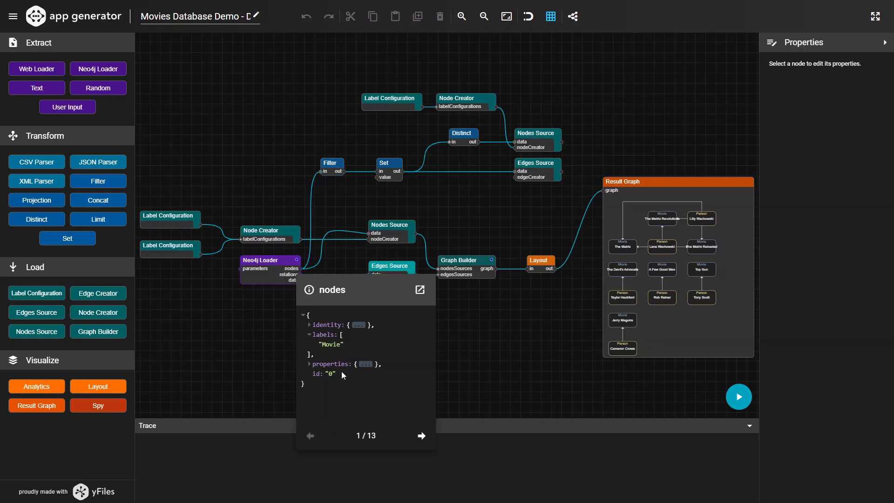
left_click(311, 364)
scroll(351, 375, "down", 2)
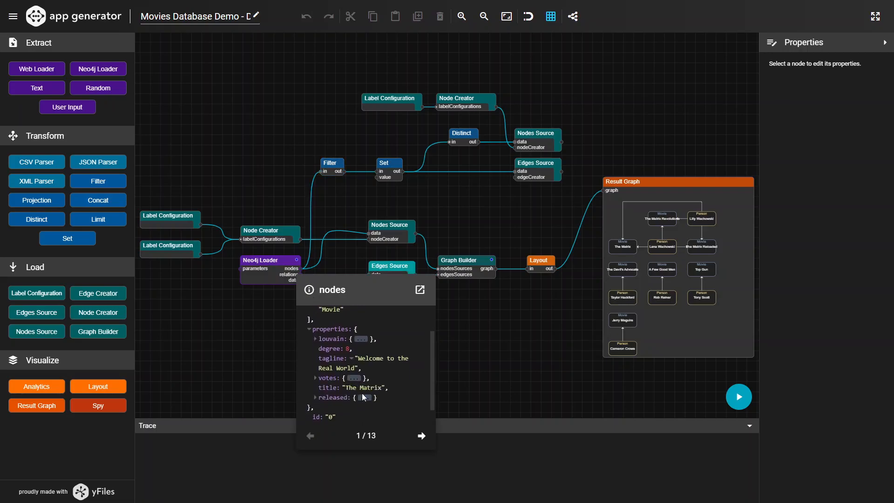
left_click(316, 398)
scroll(339, 397, "down", 2)
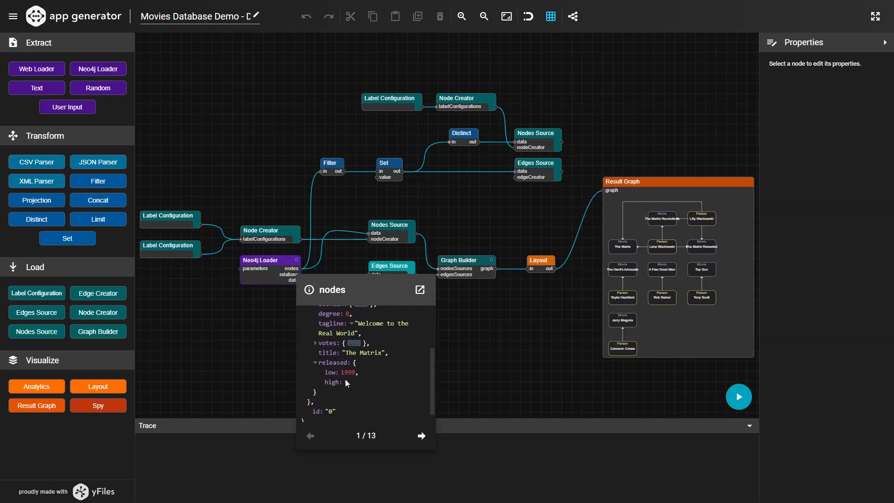
Examine the Filter node's predicate alongside the Neo4j Loader's Cypher query and nodes output
left_click(331, 166)
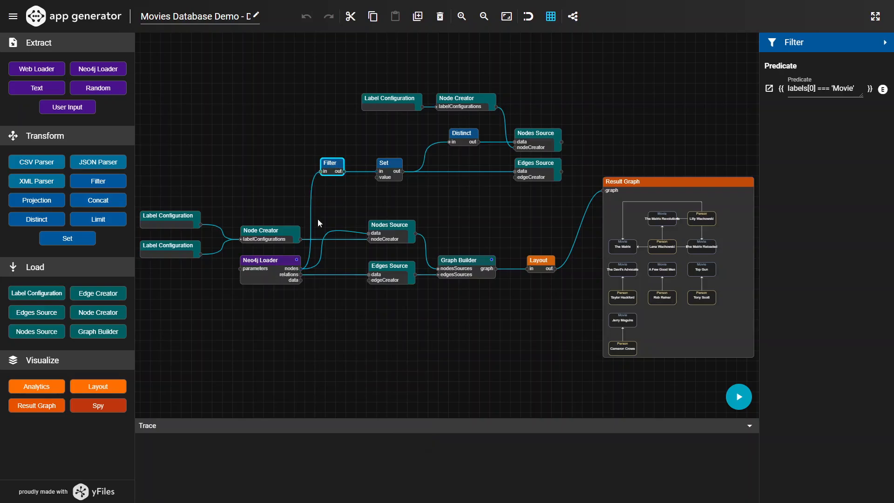
left_click(301, 269)
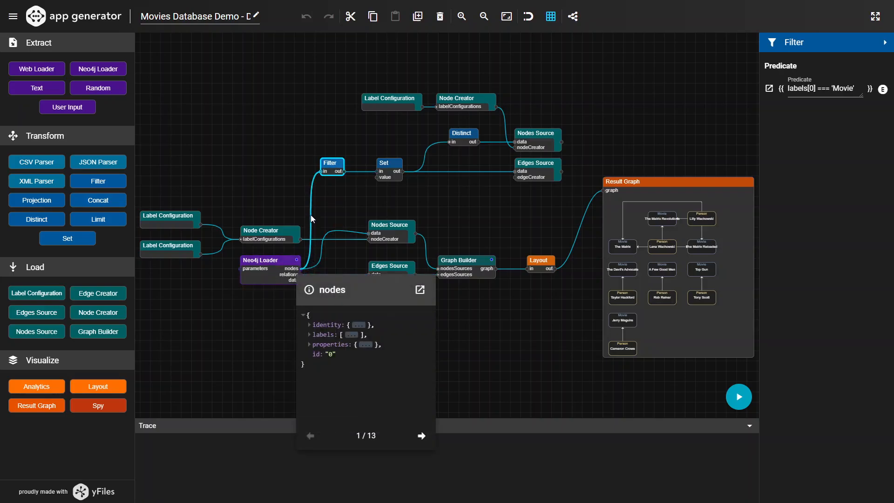
left_click(263, 270)
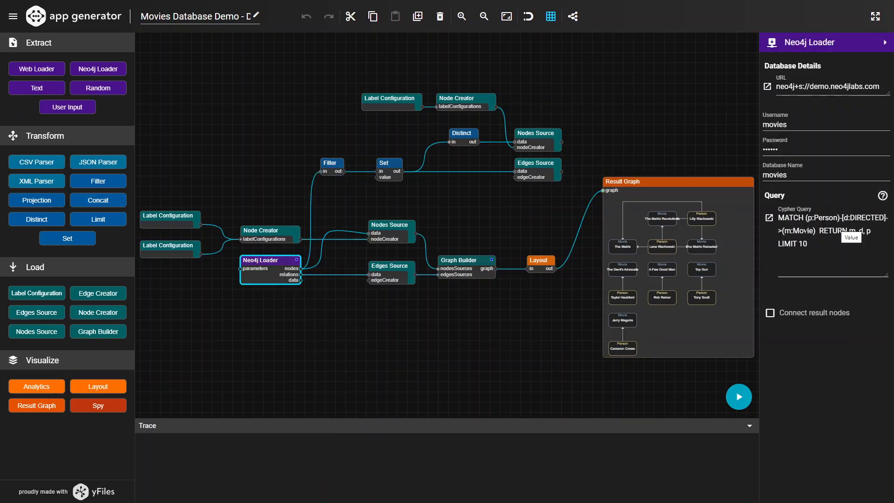
left_click(331, 164)
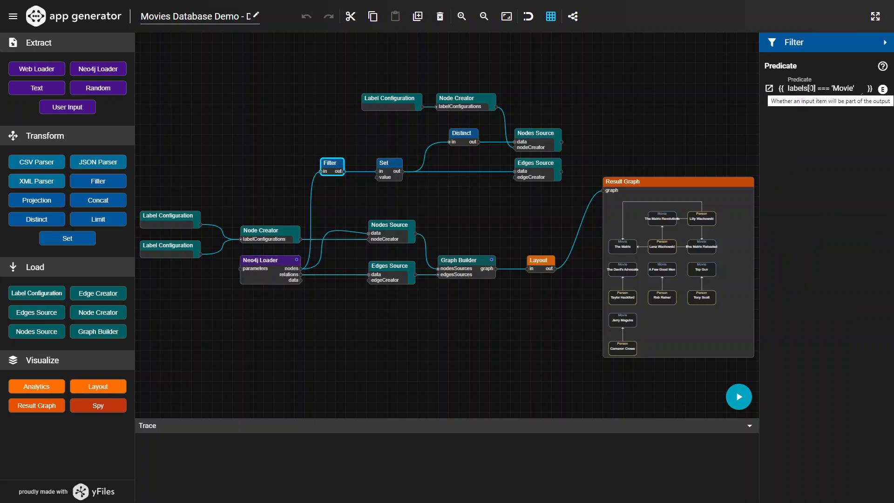
left_click_drag(829, 88, 855, 88)
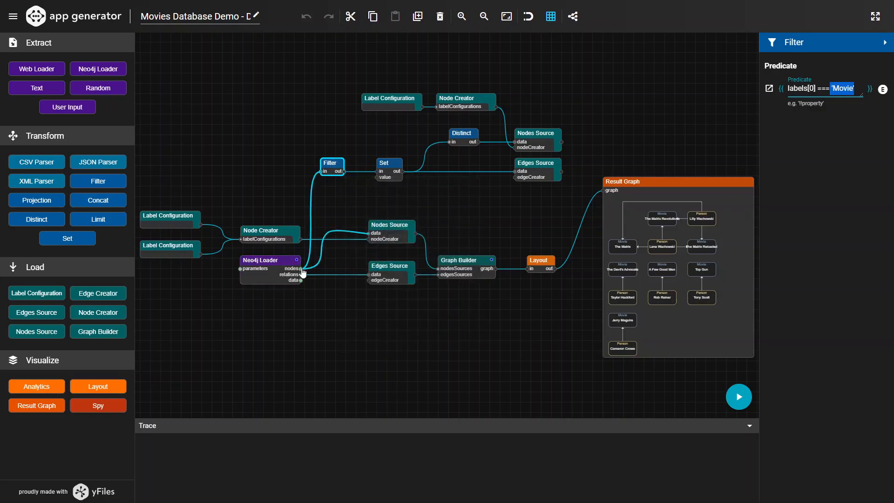
mouse_move(302, 270)
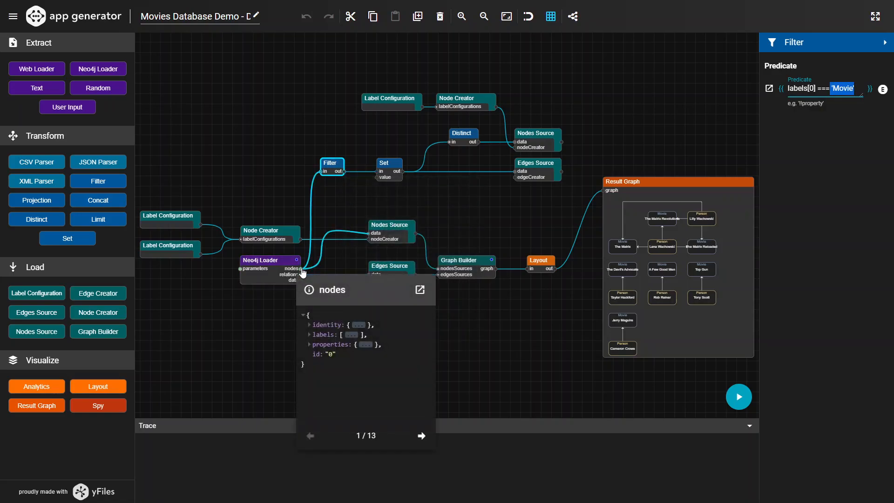
Browse the records in the Filter node's output to the last one, inspecting their labels, properties and release years
mouse_move(344, 172)
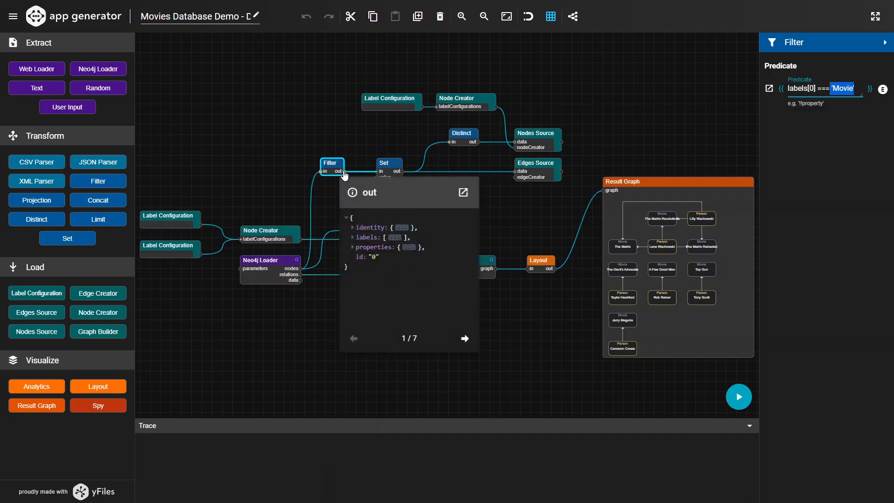
left_click(352, 238)
double_click(465, 339)
double_click(465, 339)
left_click(465, 339)
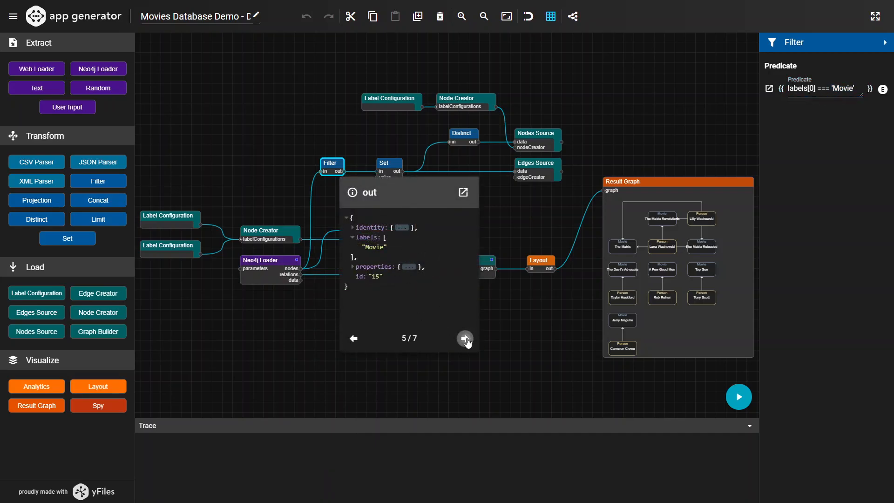
left_click(352, 267)
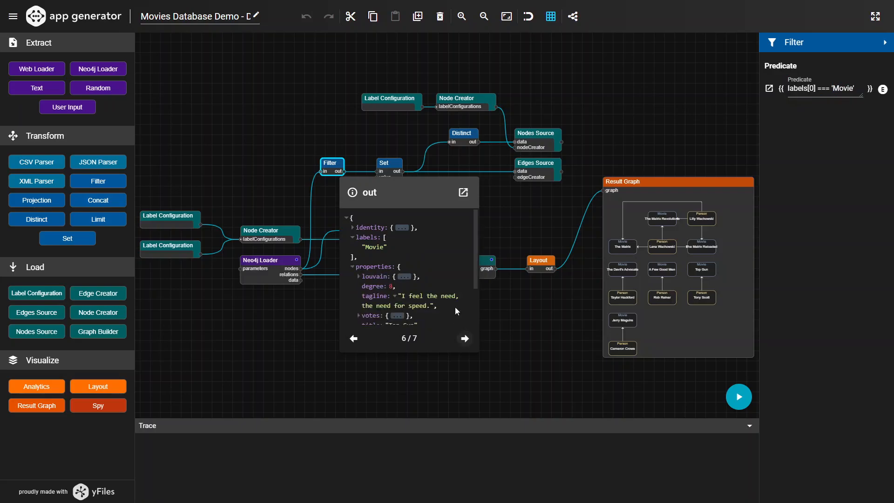
scroll(454, 306, "down", 3)
left_click(359, 301)
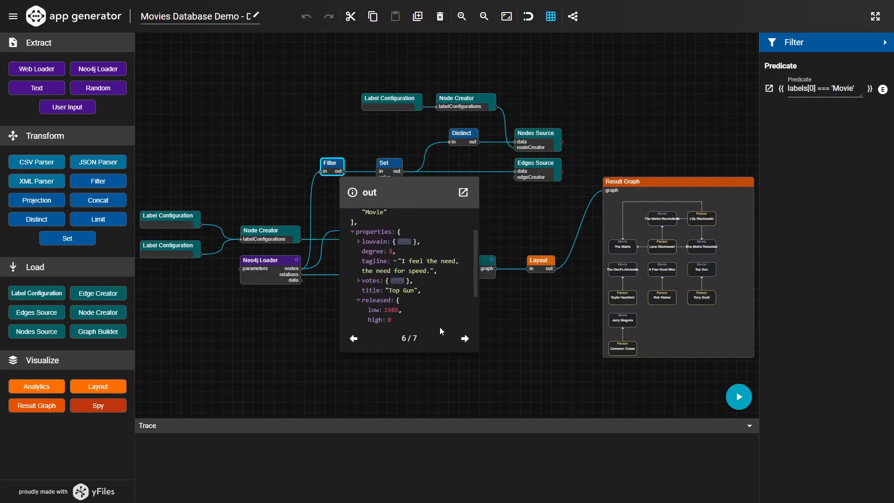
left_click(464, 339)
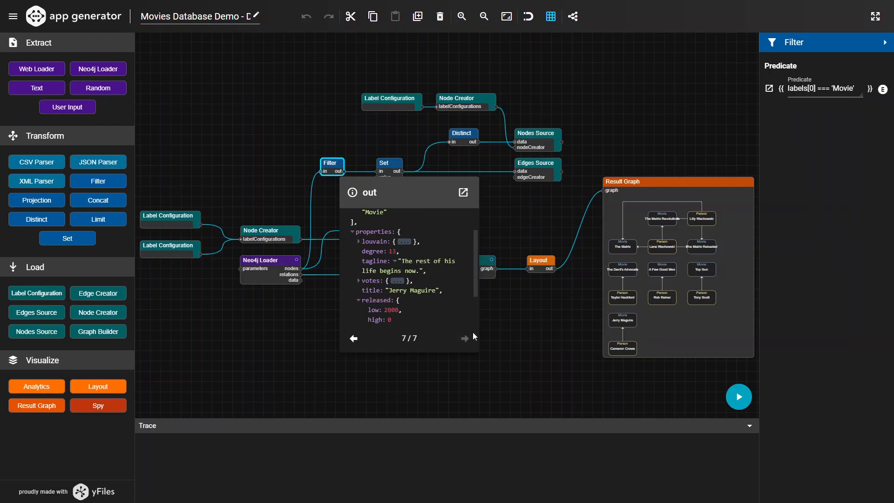
left_click(360, 302)
Examine the Set node's decade property, its output, and the function that computes the value from the release year
left_click(396, 176)
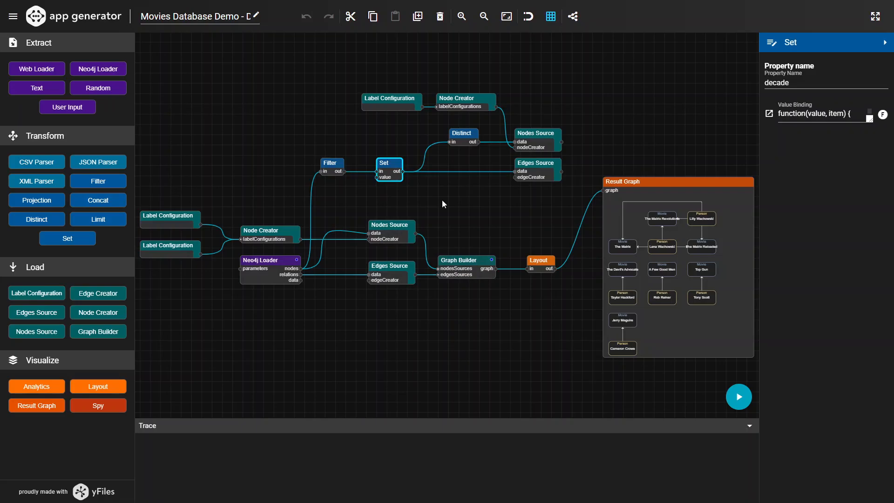
mouse_move(377, 176)
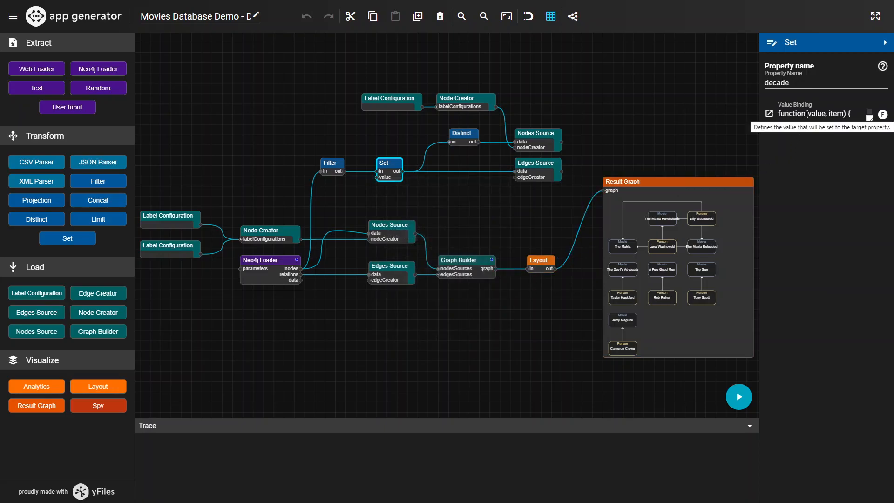
double_click(763, 84)
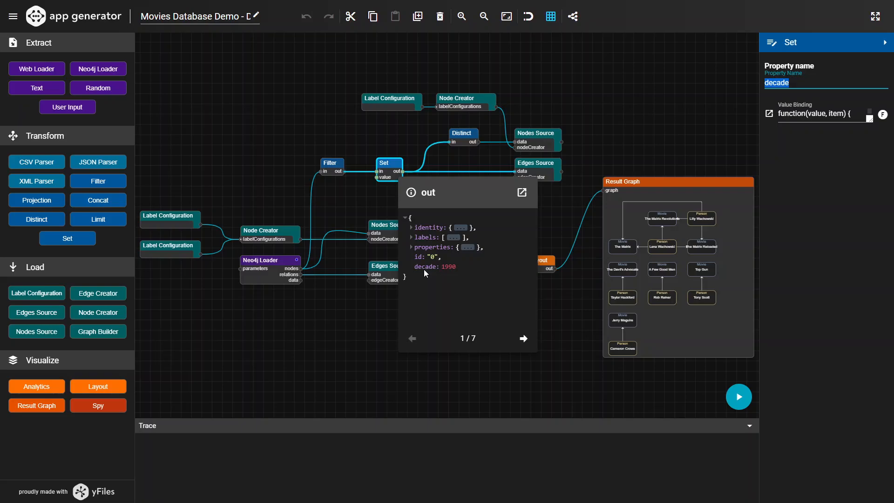
left_click(769, 114)
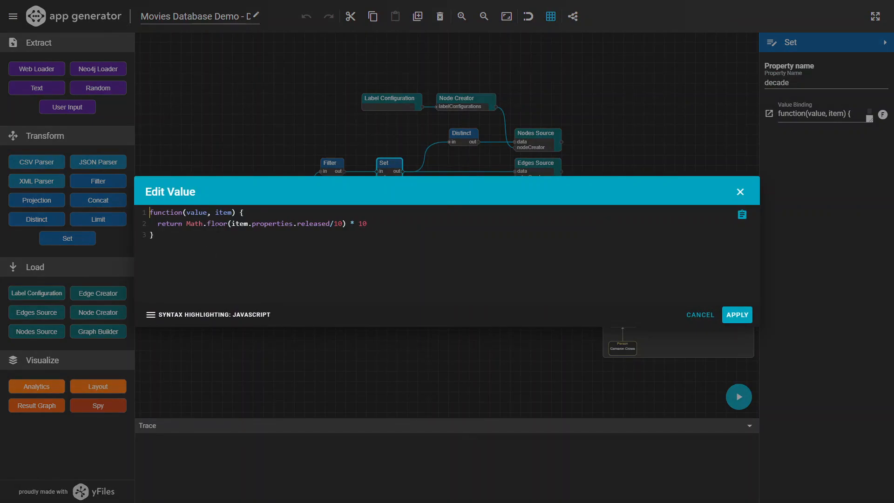
left_click_drag(231, 225, 330, 225)
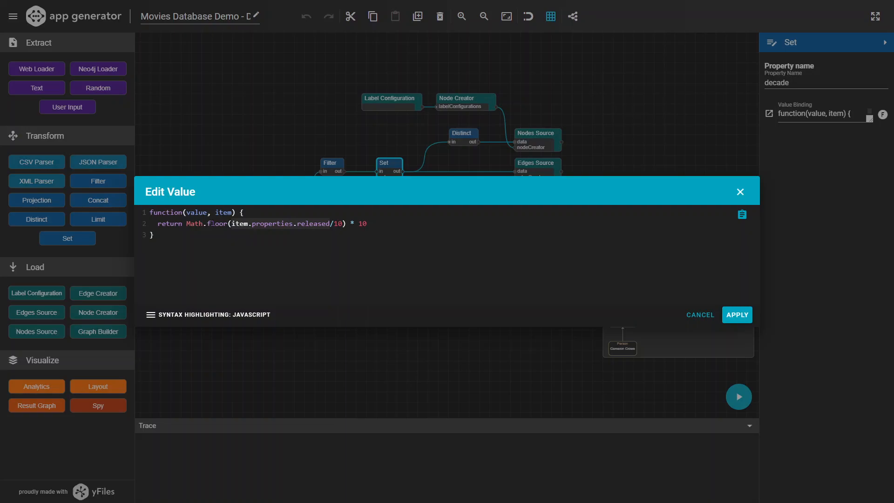
double_click(362, 224)
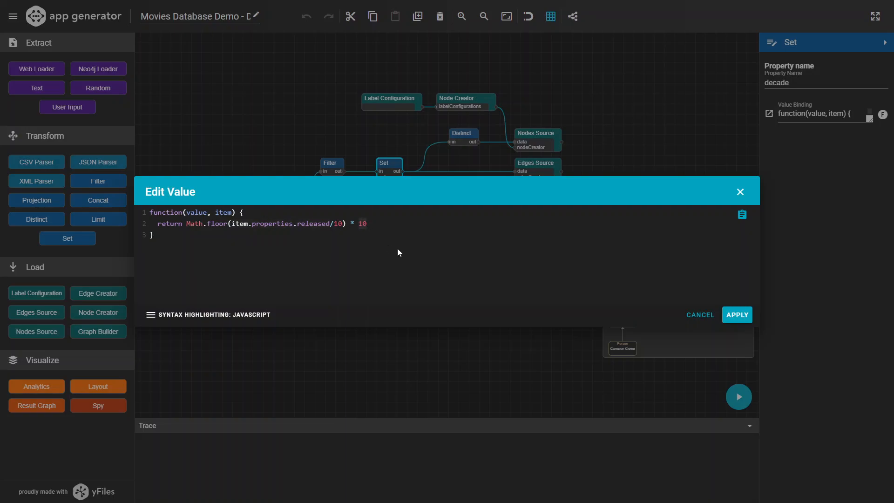
left_click(707, 314)
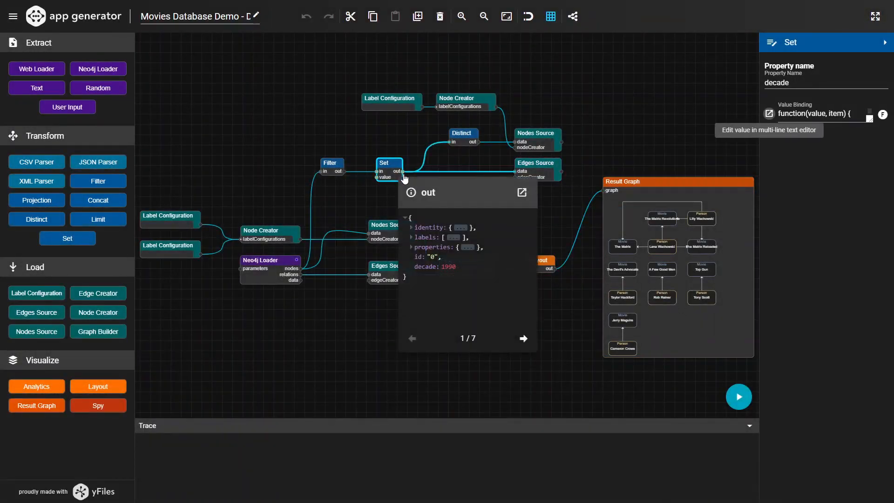
Browse the records in the Set node's output to the last one, checking each movie's decade value
left_click(523, 339)
left_click(523, 339)
left_click(524, 338)
left_click(523, 338)
left_click(523, 339)
left_click(523, 338)
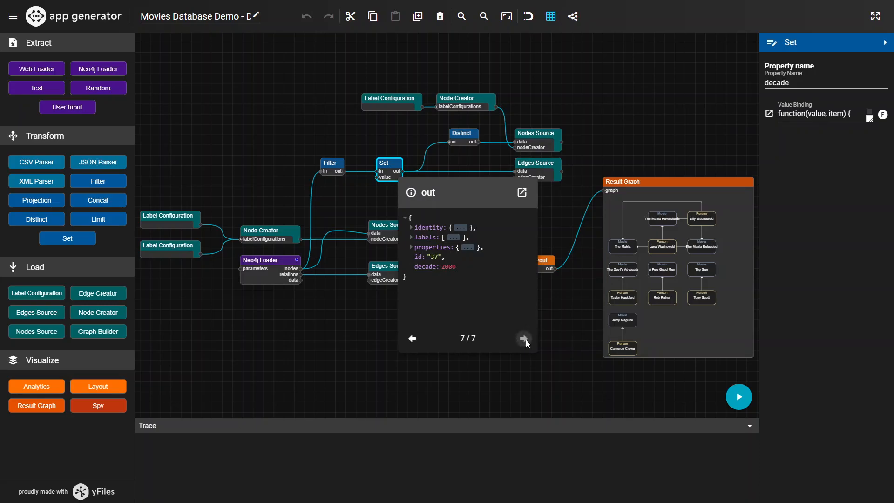
left_click(413, 339)
left_click(413, 339)
left_click(523, 339)
left_click(523, 338)
Inspect the Distinct node's mapping binding and browse the decade records in its output
left_click(399, 137)
left_click(462, 136)
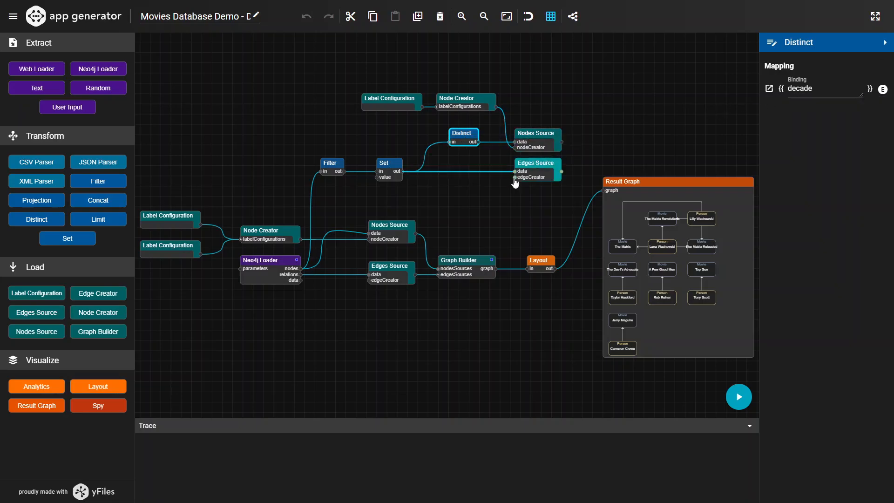
mouse_move(479, 146)
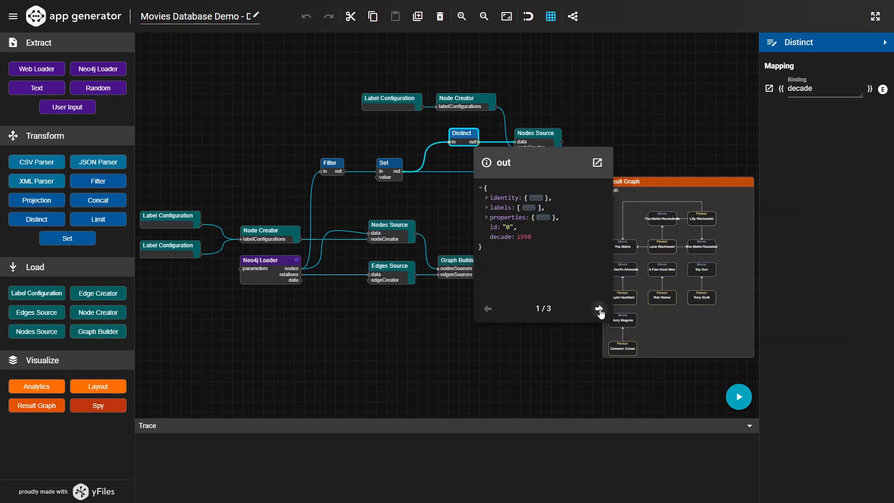
left_click(599, 309)
left_click(599, 309)
left_click(486, 310)
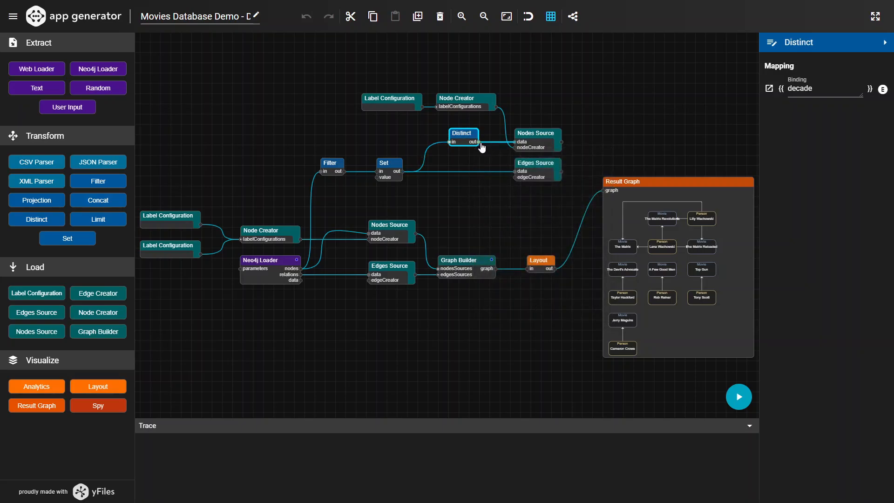
Examine the ID provider expression of the Nodes Source fed by the Distinct node
mouse_move(521, 140)
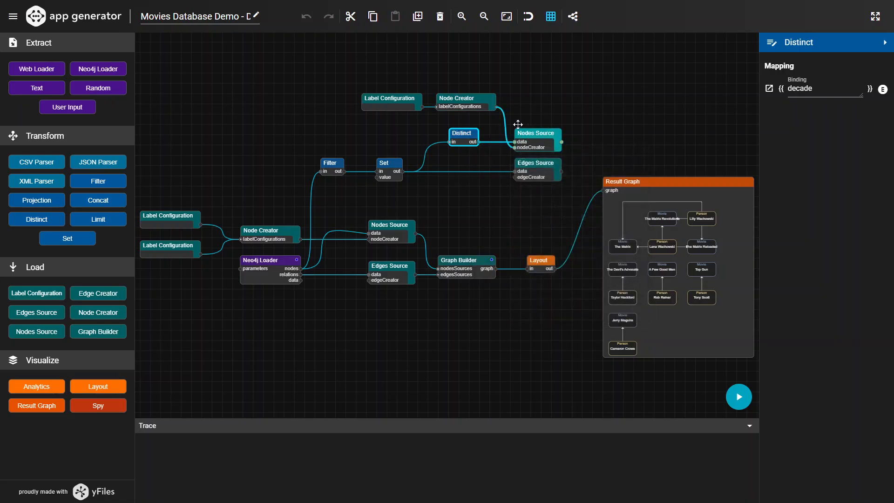
left_click_drag(345, 209, 426, 308)
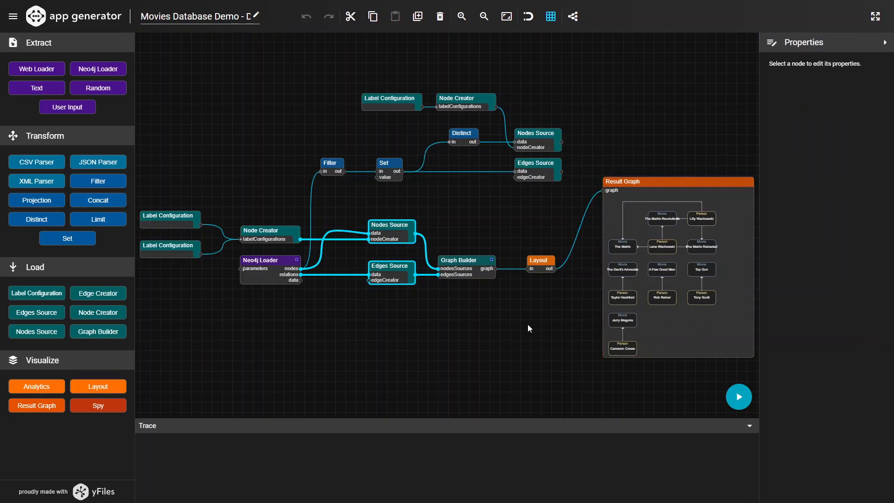
left_click(512, 225)
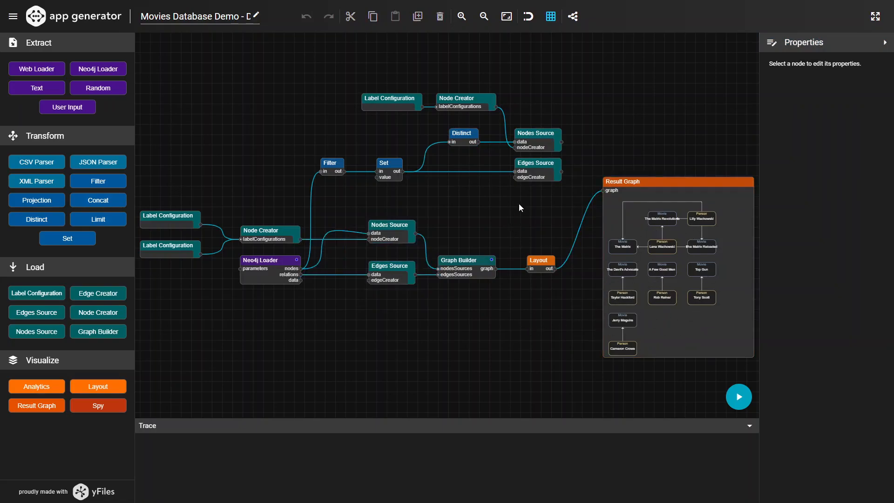
left_click(540, 140)
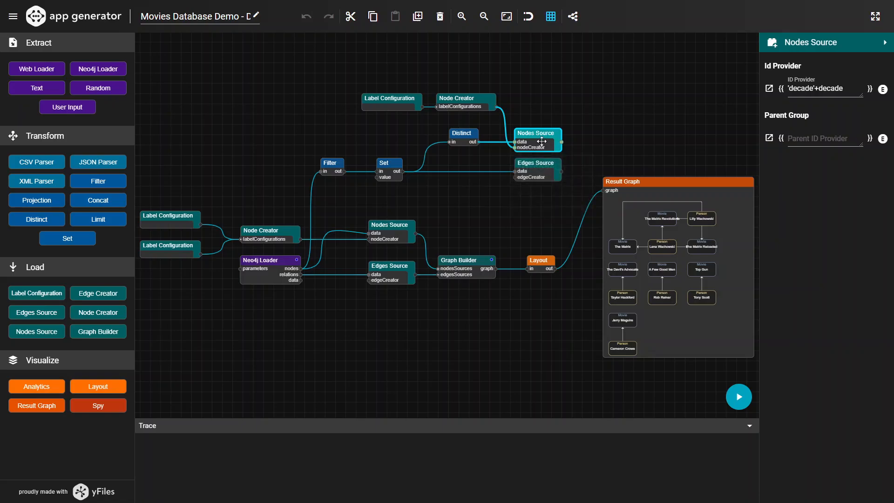
left_click(789, 88)
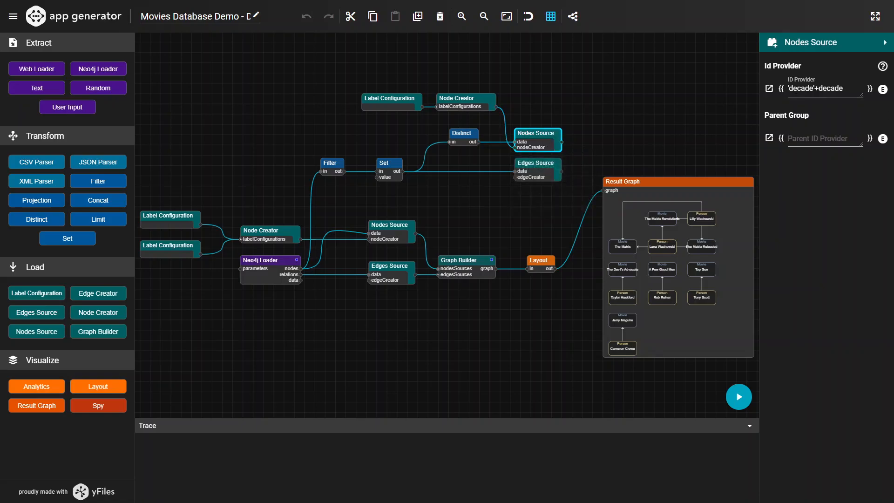
left_click_drag(789, 89, 822, 89)
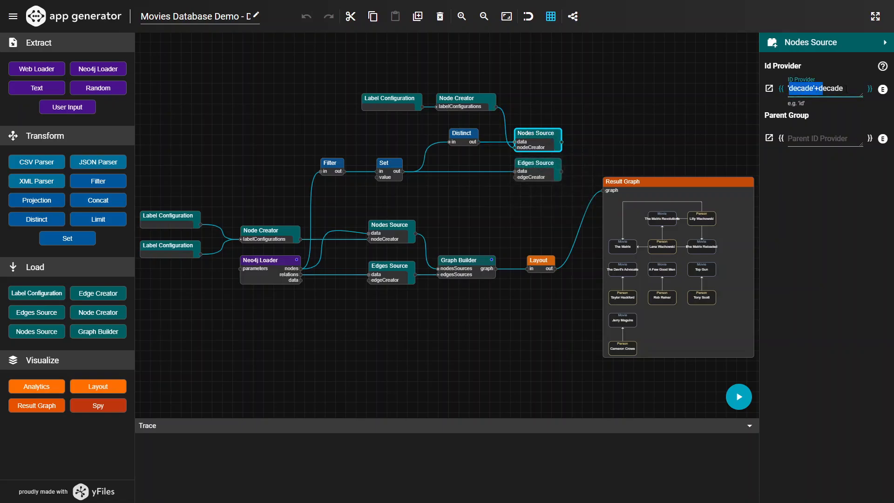
left_click(846, 89)
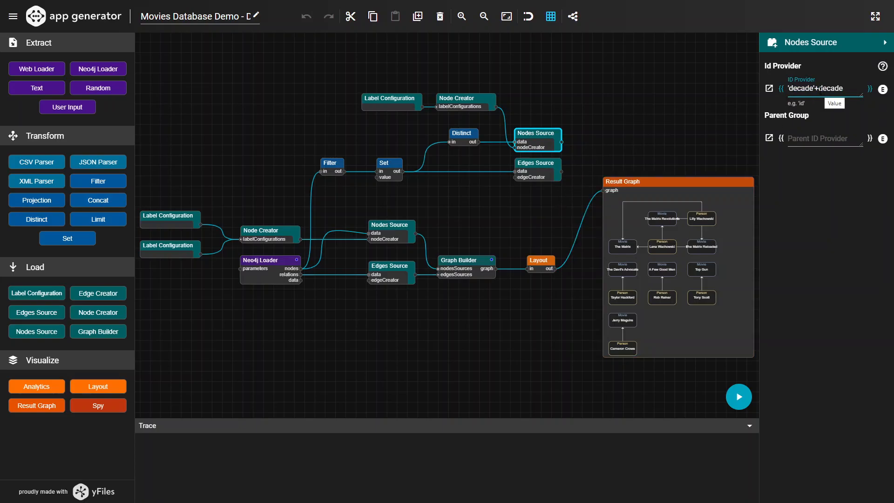
left_click_drag(814, 89, 785, 92)
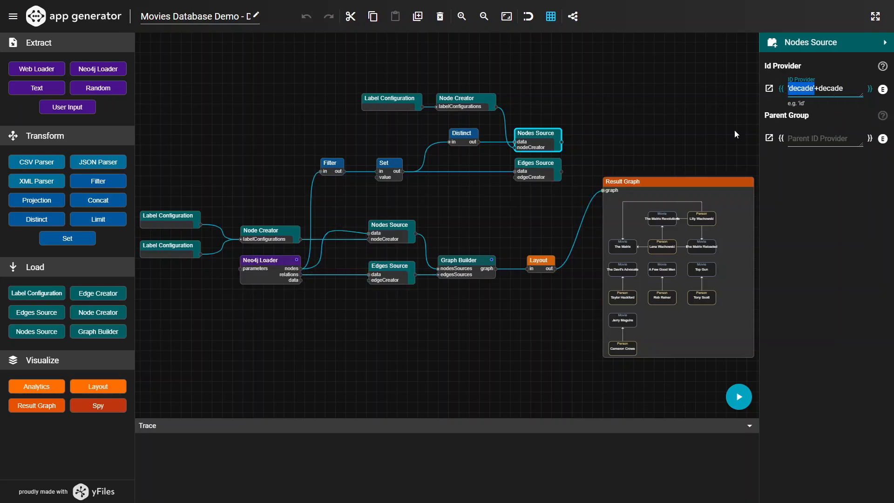
Review the style and group settings of the decade Node Creator and the label text expression of its Label Configuration
left_click(465, 108)
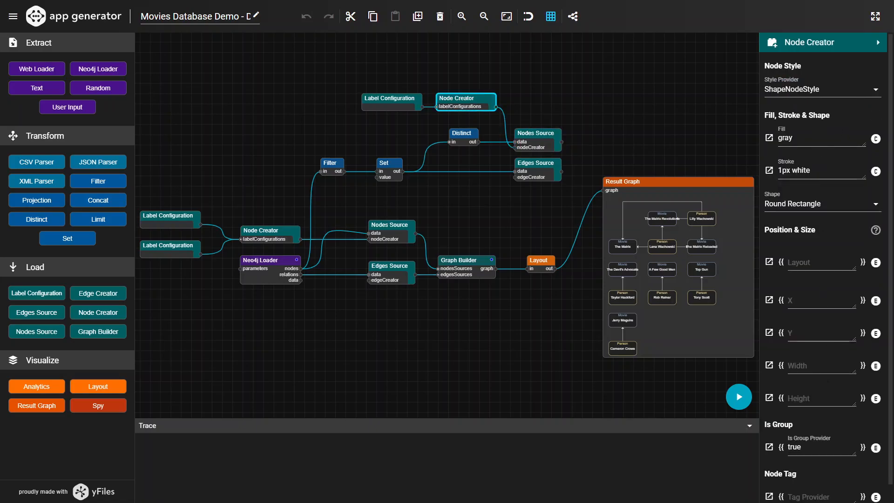
left_click(393, 105)
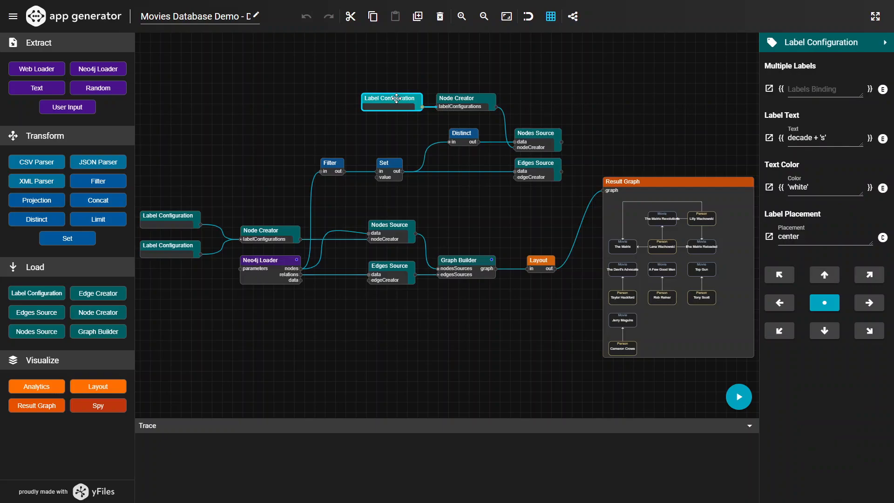
left_click(792, 137)
double_click(792, 138)
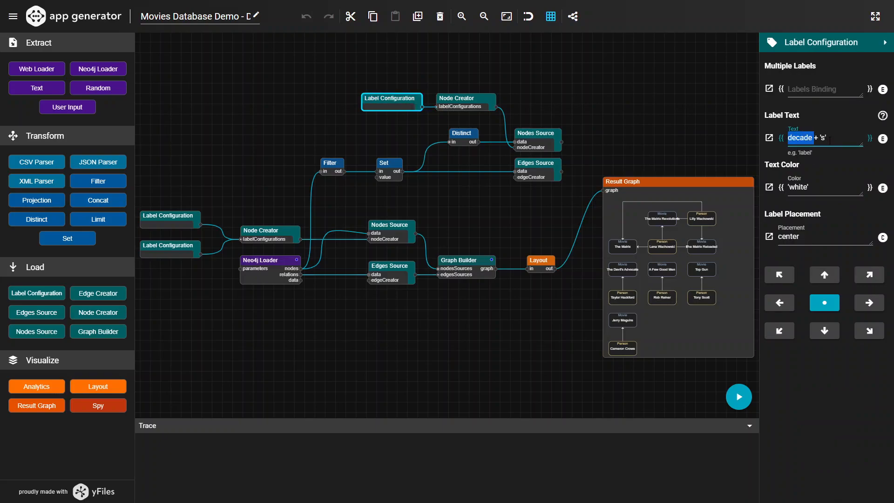
Connect the decade Nodes Source to the Graph Builder's nodesSources input and check the decade nodes in the result graph
left_click(582, 143)
left_click_drag(546, 208, 439, 275)
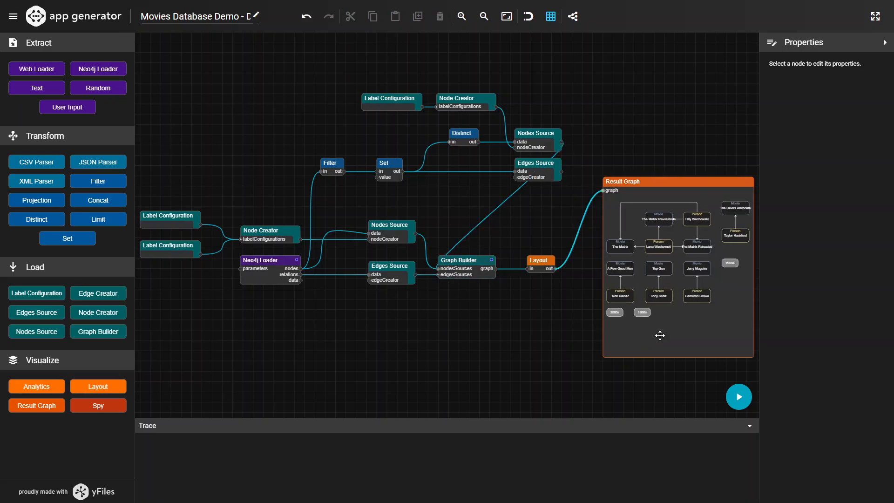
scroll(656, 334, "up", 3)
scroll(656, 334, "up", 3)
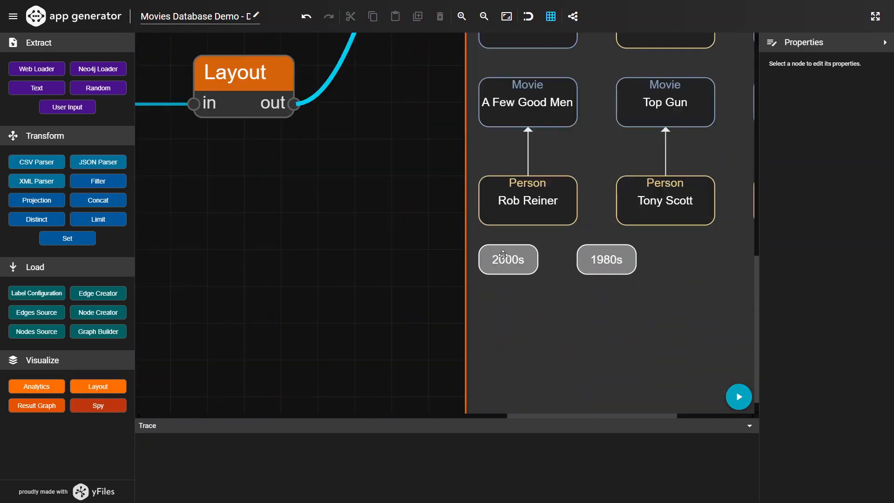
scroll(502, 255, "down", 6)
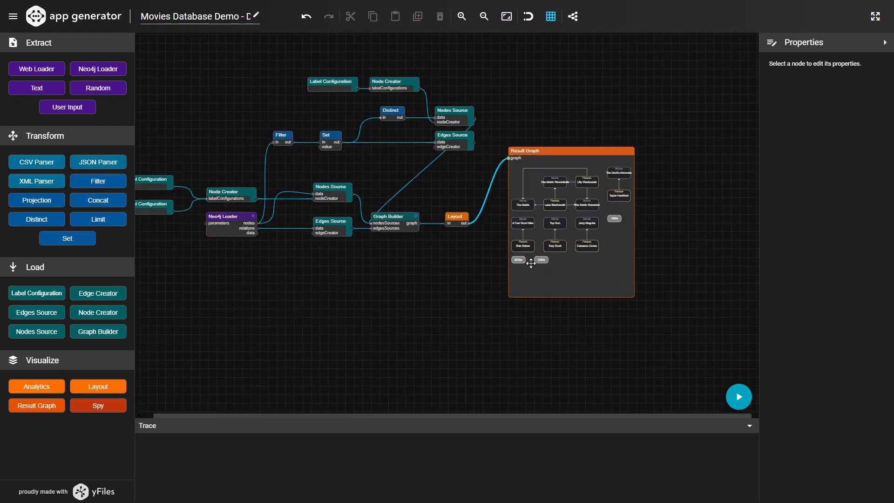
scroll(468, 181, "up", 1)
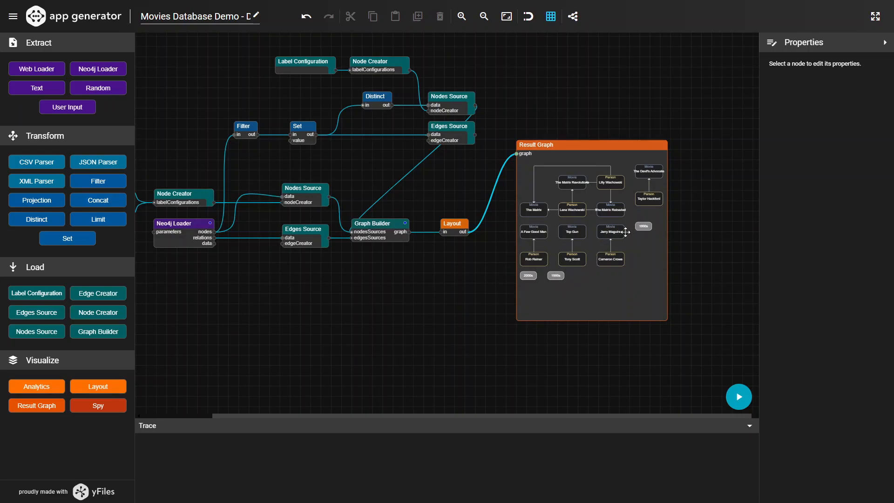
scroll(626, 239, "up", 3)
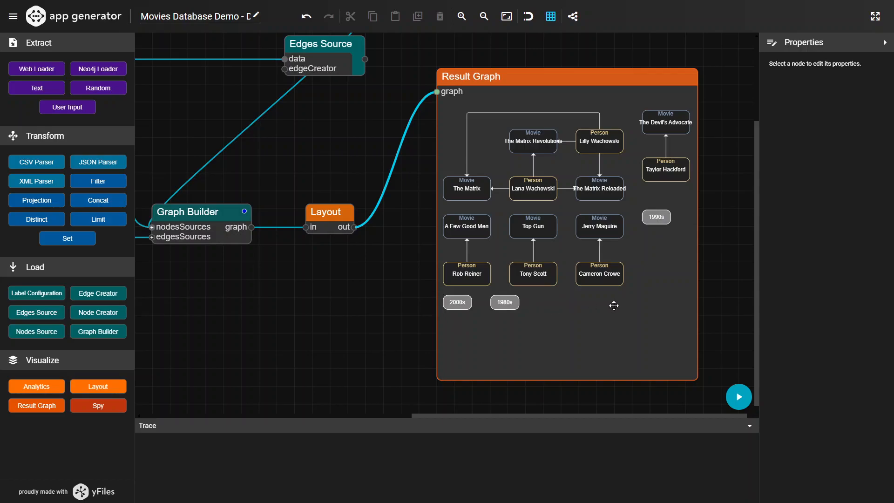
Move the unconnected Edges Source node closer to the Set node, below the Distinct node
scroll(614, 305, "down", 3)
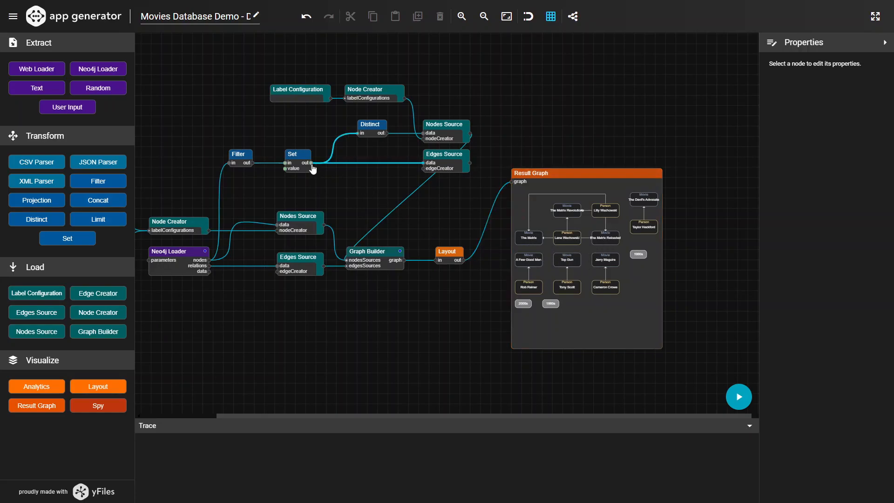
mouse_move(312, 168)
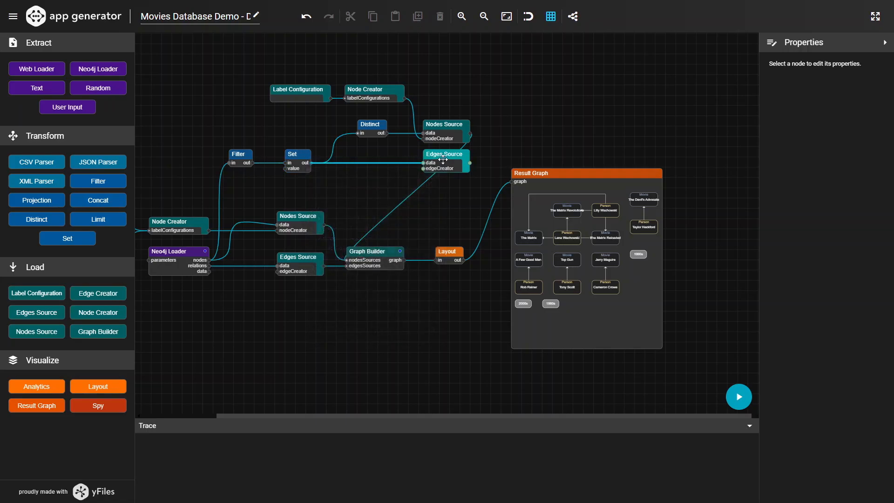
left_click_drag(437, 156, 374, 164)
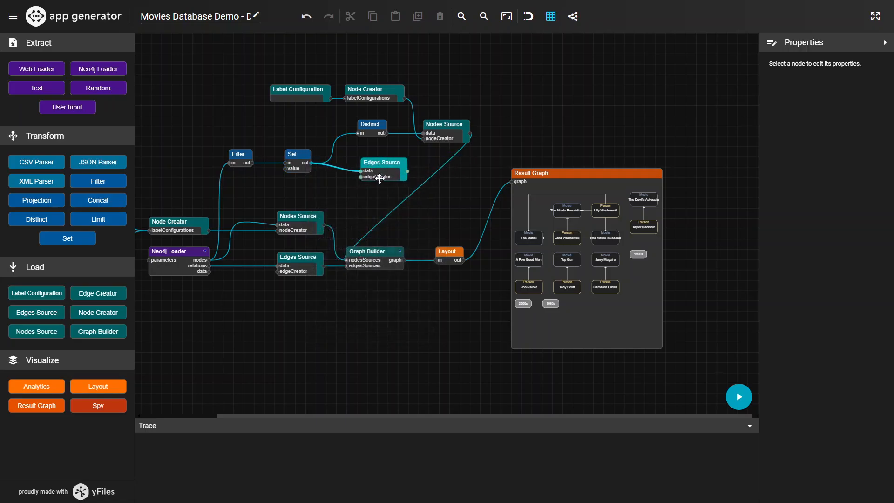
scroll(372, 193, "up", 1)
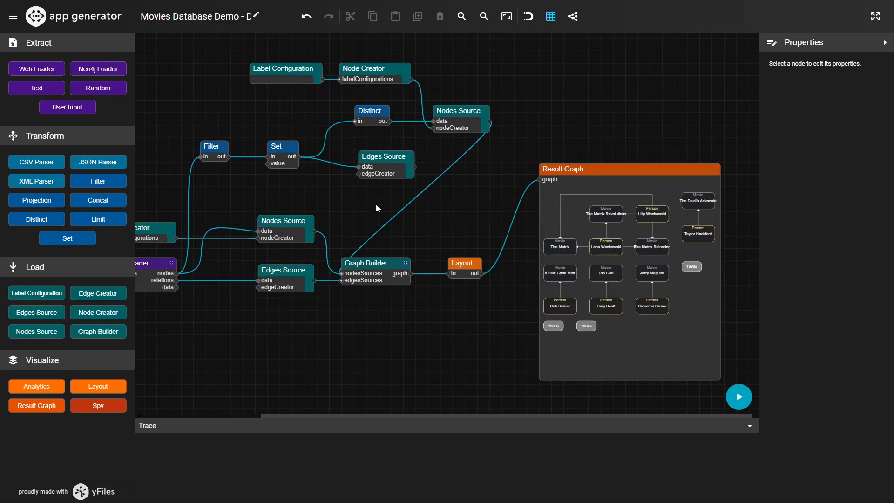
Examine the source and target ID providers of the Edges Source fed by the Set node
left_click(389, 167)
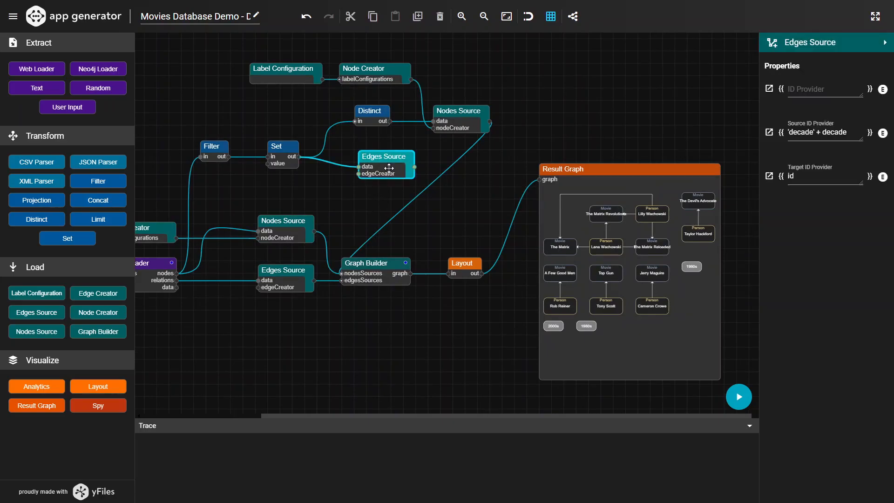
double_click(784, 178)
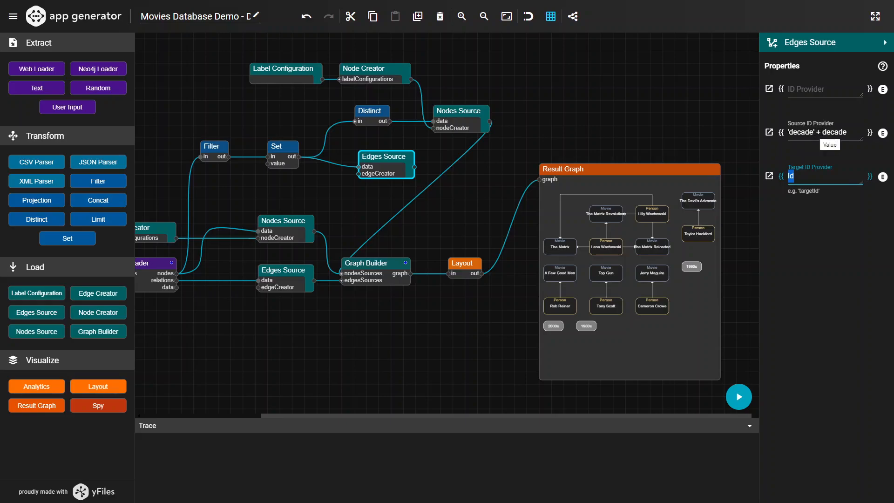
double_click(823, 132)
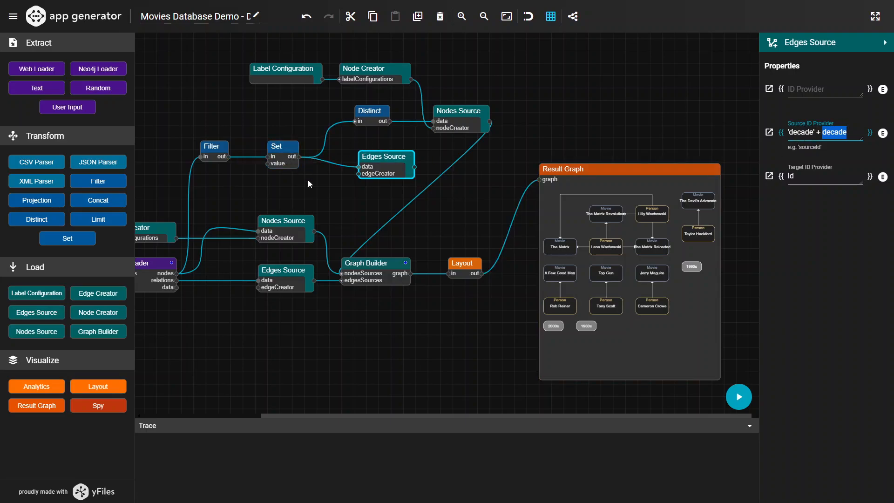
left_click(458, 203)
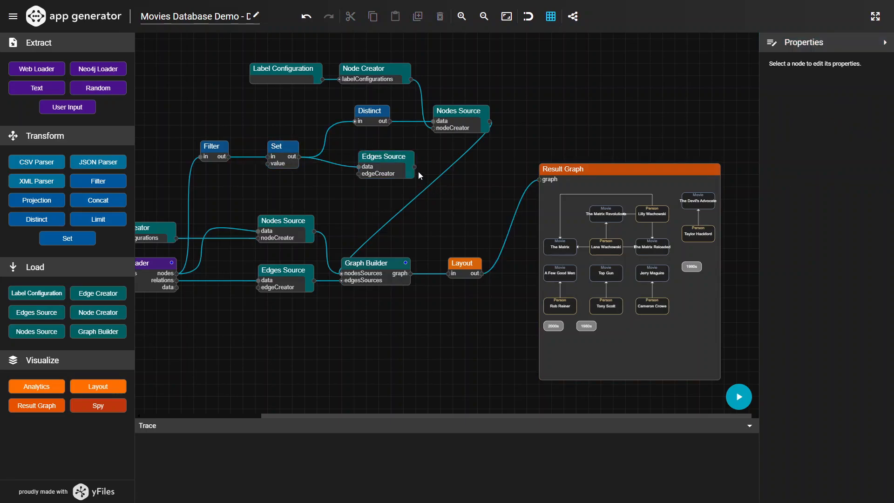
Connect the Edges Source fed by the Set node to the Graph Builder's edgesSources input and check the decade-to-movie edges in the result graph
left_click_drag(414, 167, 342, 279)
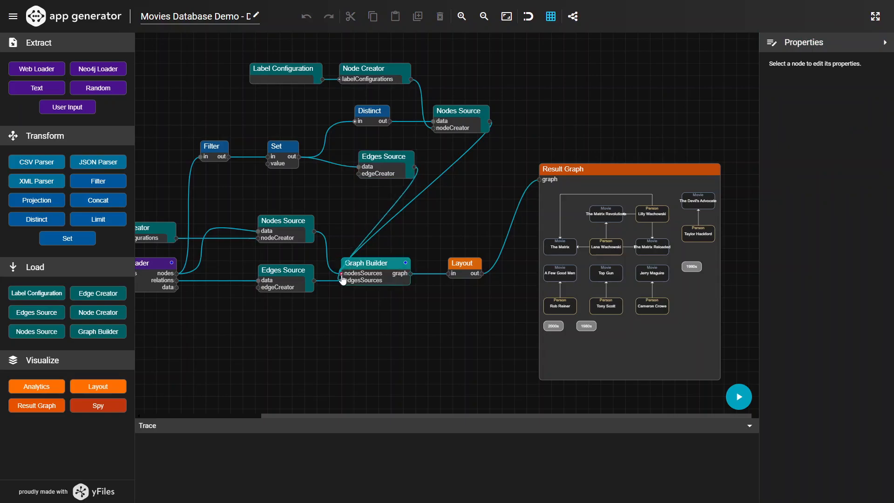
scroll(587, 200, "up", 5)
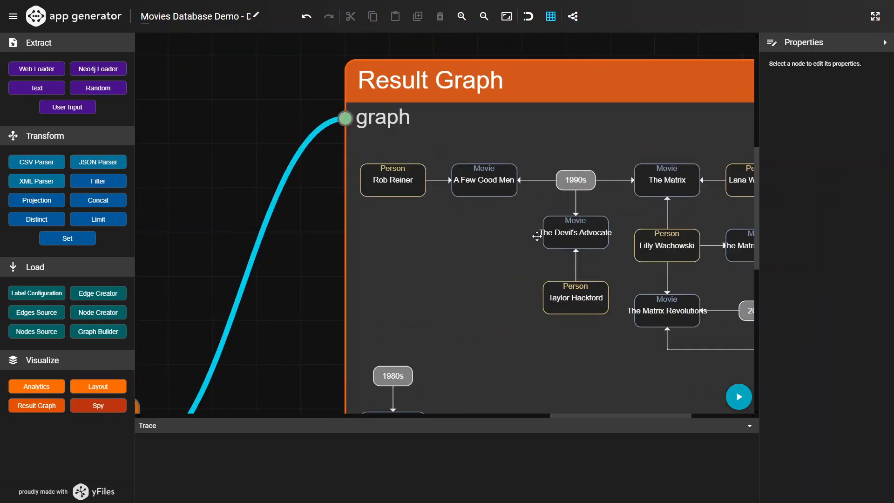
scroll(514, 199, "down", 2)
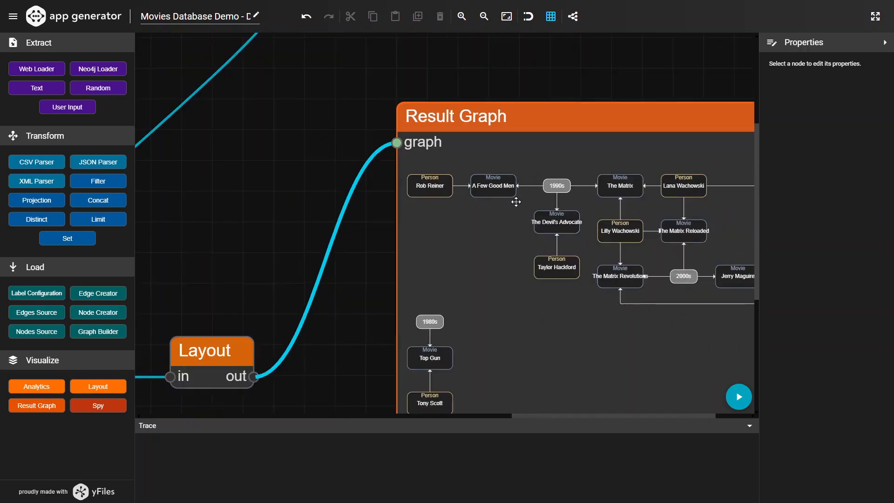
scroll(602, 233, "down", 5)
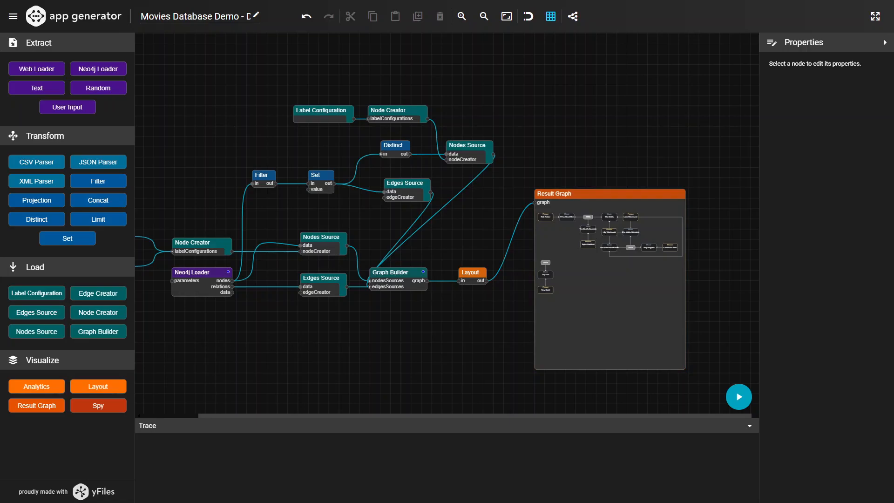
Load the demo project file prepared for grouping movies by decade, clearing the current project
left_click_drag(140, 326, 437, 247)
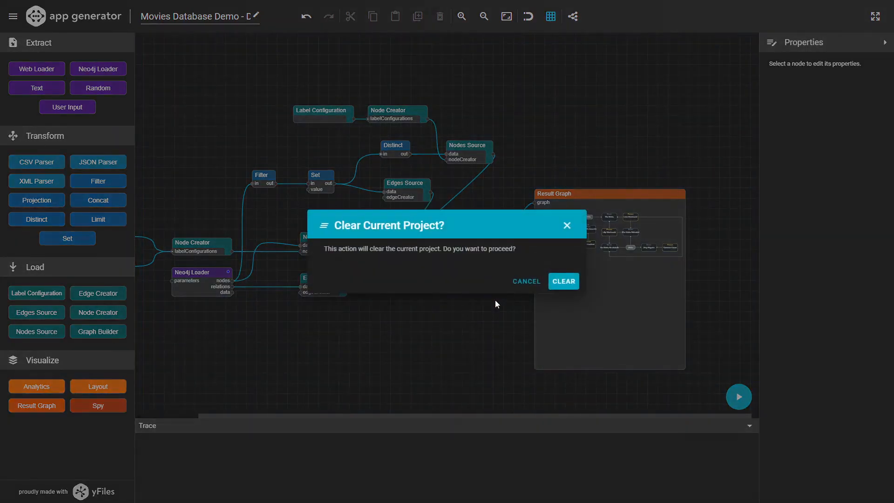
left_click(562, 282)
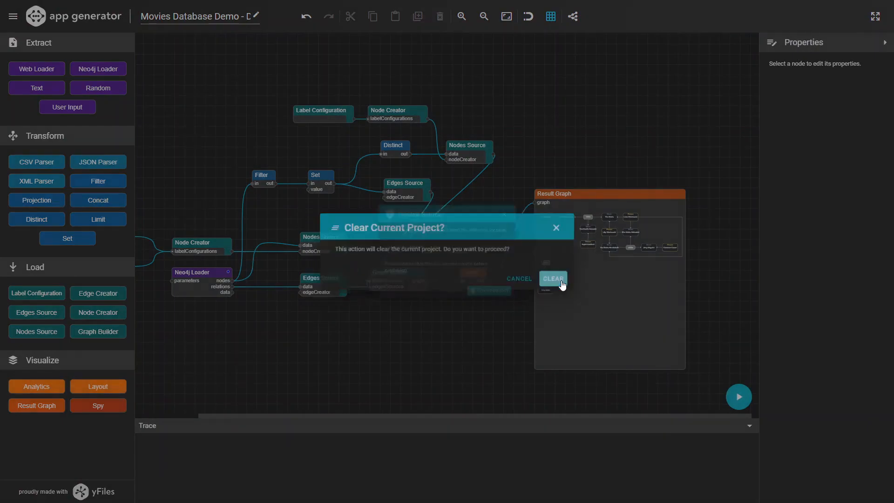
left_click(529, 319)
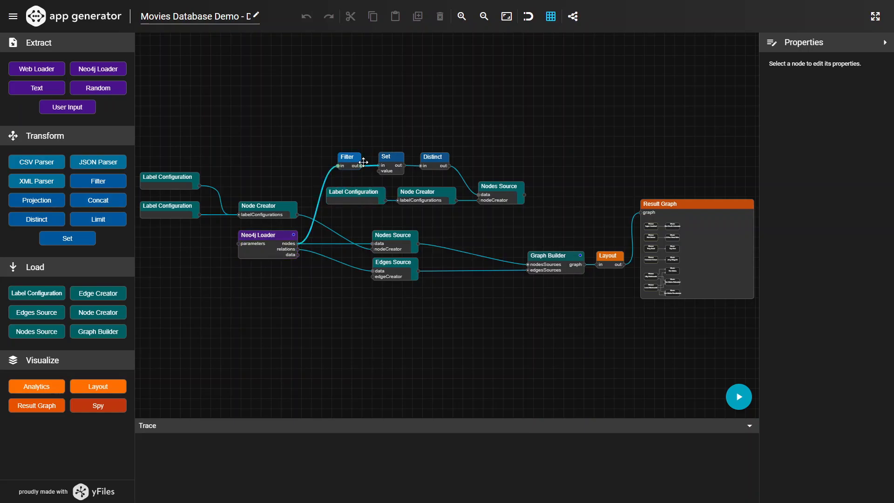
Feed the decade Nodes Source into the Graph Builder's nodesSources input and inspect the separate decade nodes in the result graph
left_click_drag(487, 236, 529, 264)
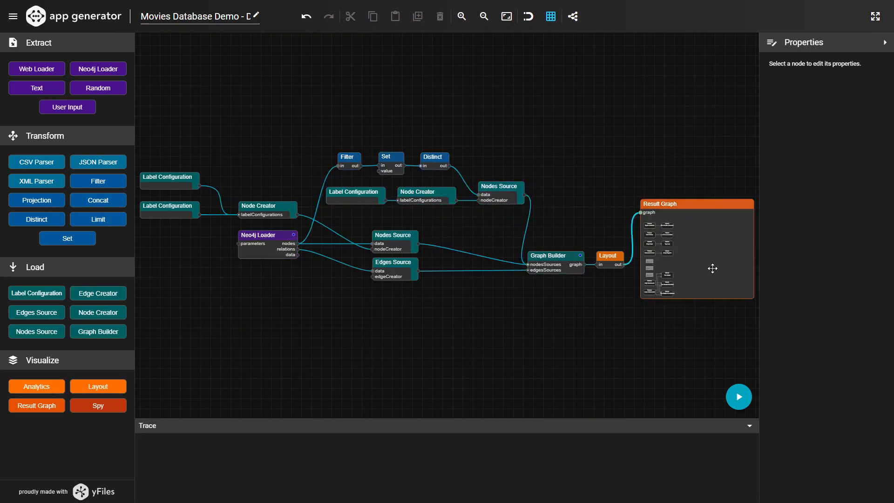
scroll(658, 266, "up", 8)
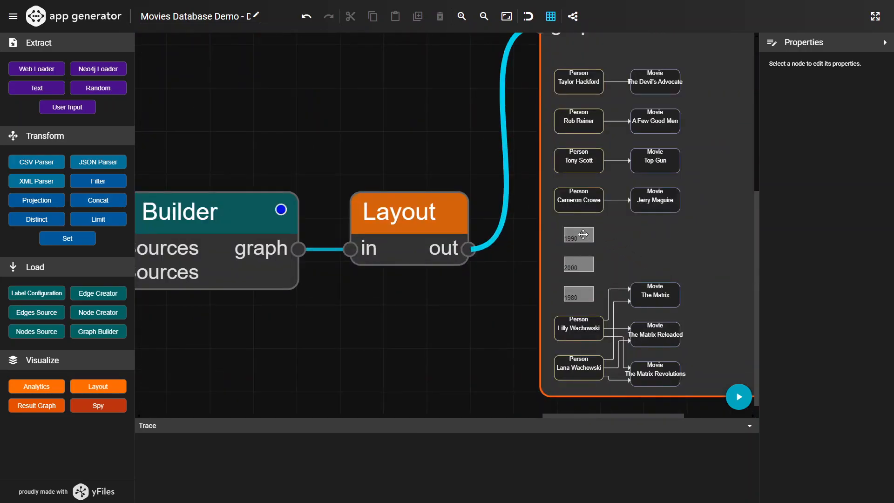
scroll(582, 268, "down", 5)
scroll(338, 179, "down", 2)
scroll(202, 200, "down", 1)
scroll(567, 262, "down", 1)
scroll(191, 231, "up", 2)
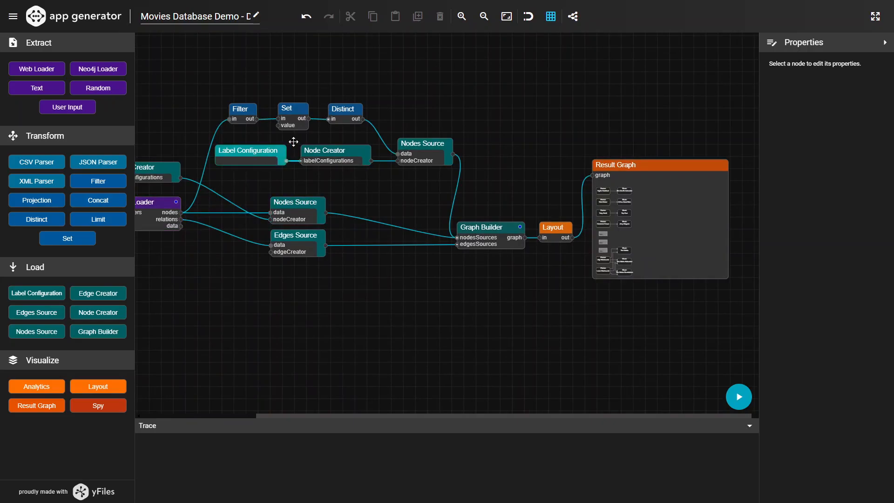
mouse_move(310, 120)
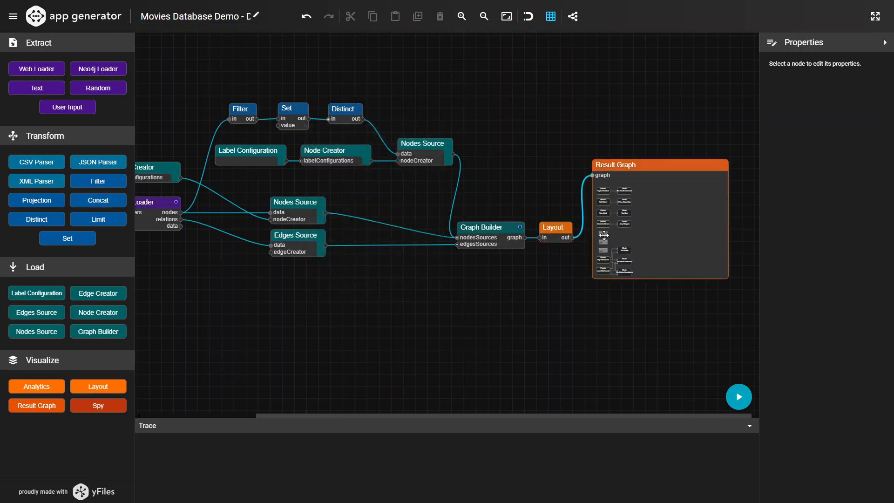
scroll(604, 236, "up", 3)
scroll(605, 234, "up", 3)
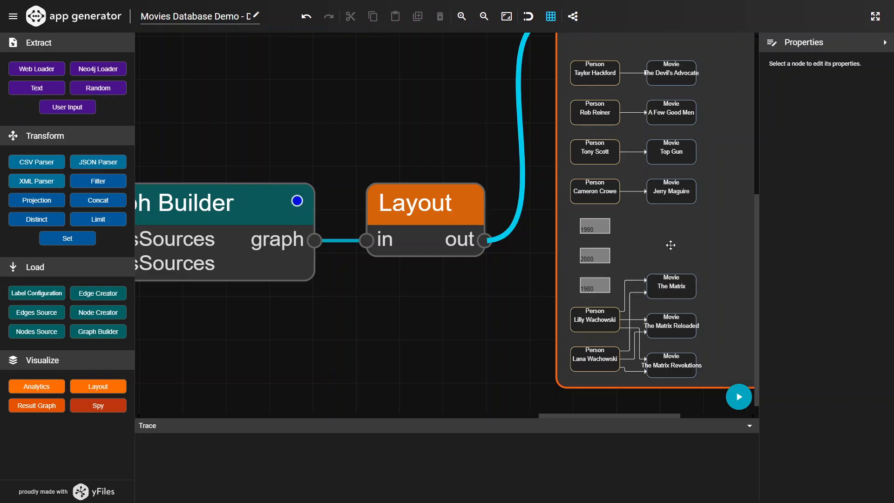
scroll(671, 245, "down", 3)
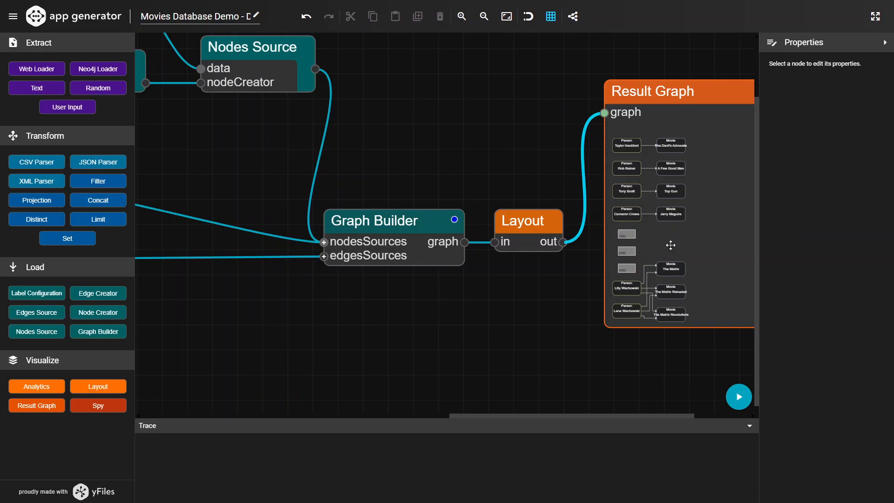
scroll(671, 245, "down", 3)
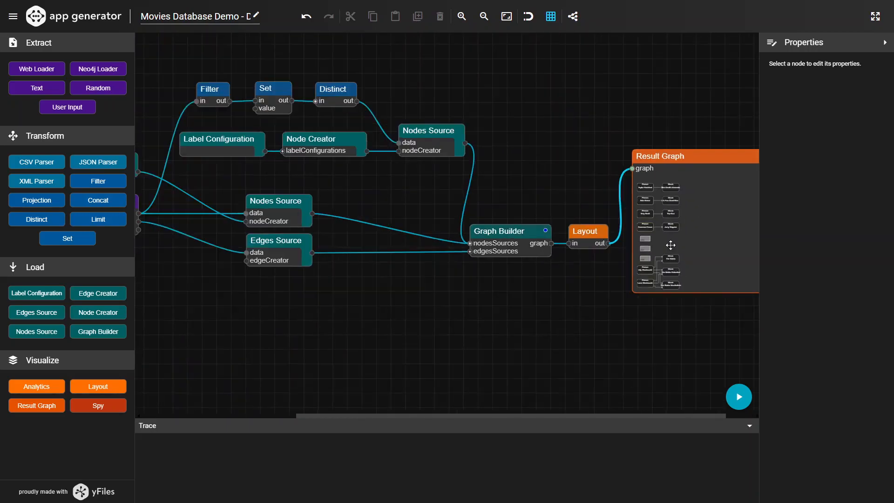
Remove the leading "return null;" line from the parent ID provider of the loader-fed Nodes Source, apply it, and inspect the grouped movies in the result graph
left_click(267, 206)
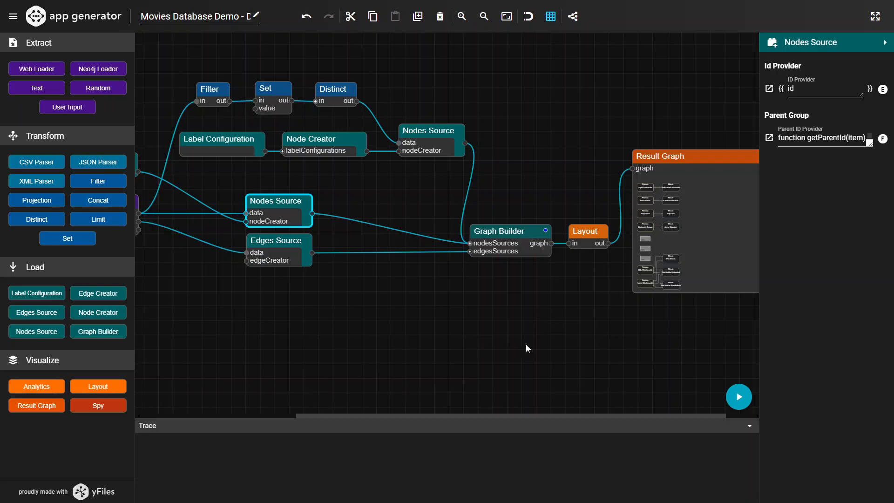
left_click(770, 138)
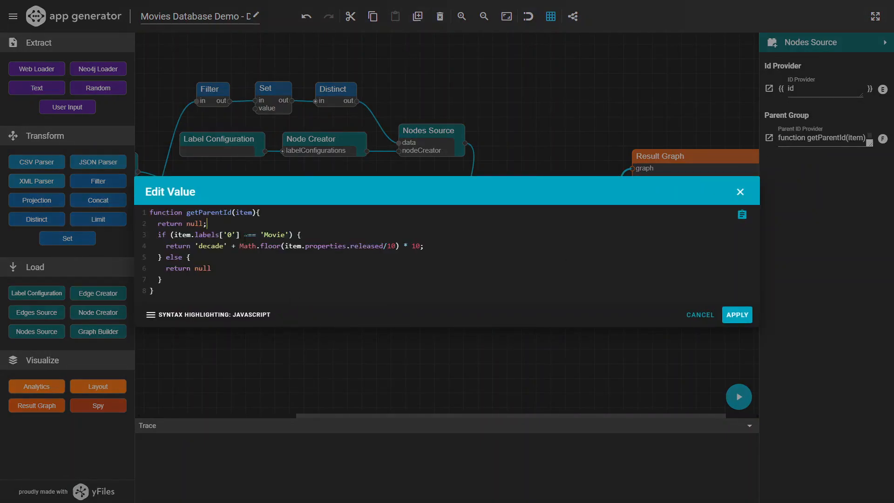
key("shift+Down")
key("BackSpace")
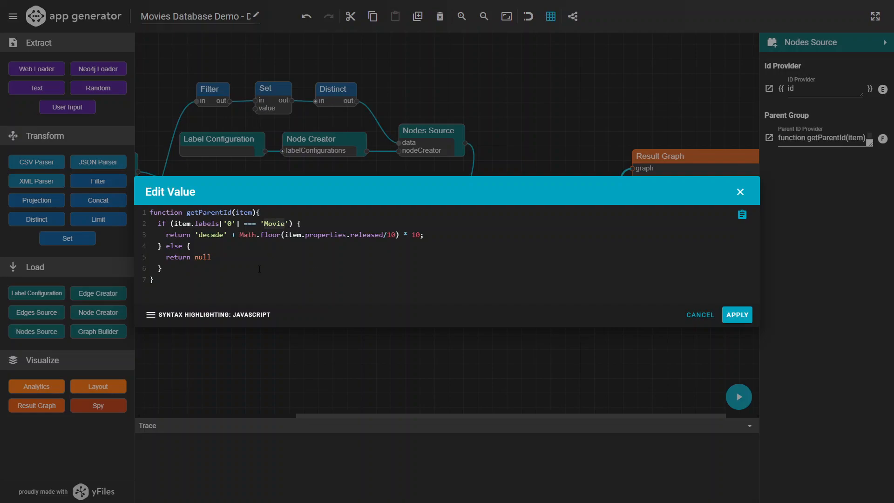
left_click_drag(195, 257, 212, 257)
left_click(264, 224)
left_click_drag(285, 234, 375, 234)
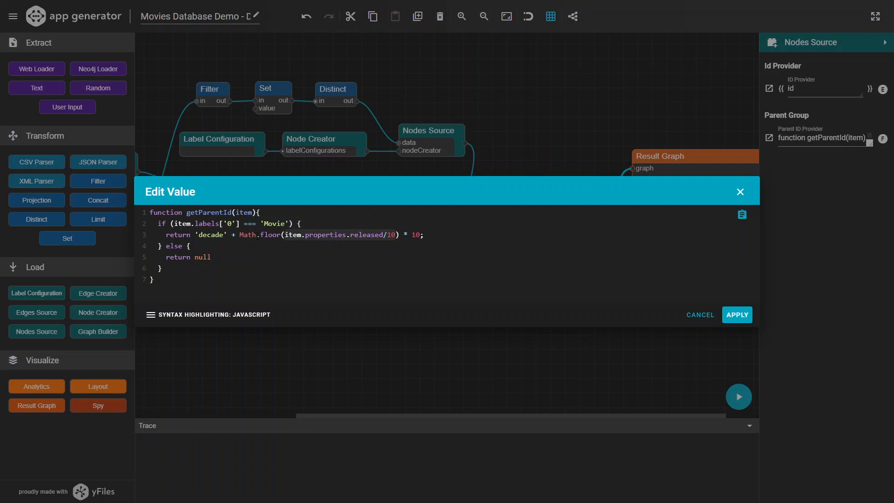
left_click_drag(241, 236, 297, 237)
left_click(331, 235)
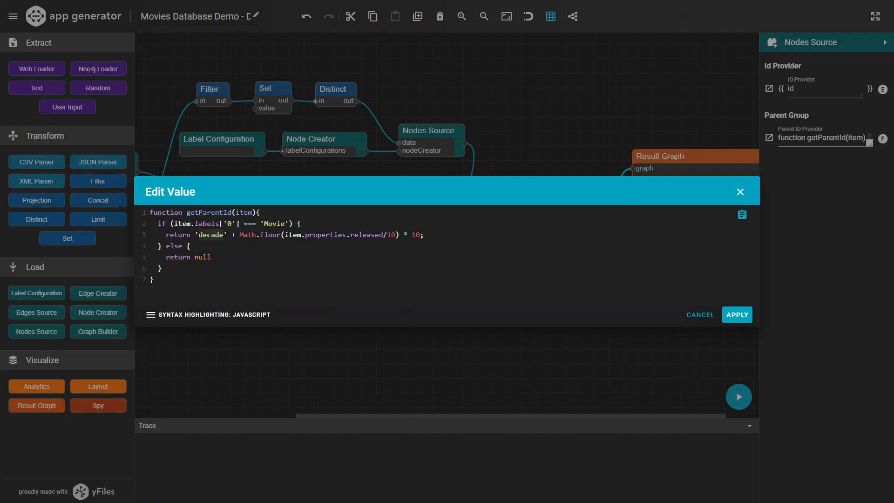
left_click(735, 315)
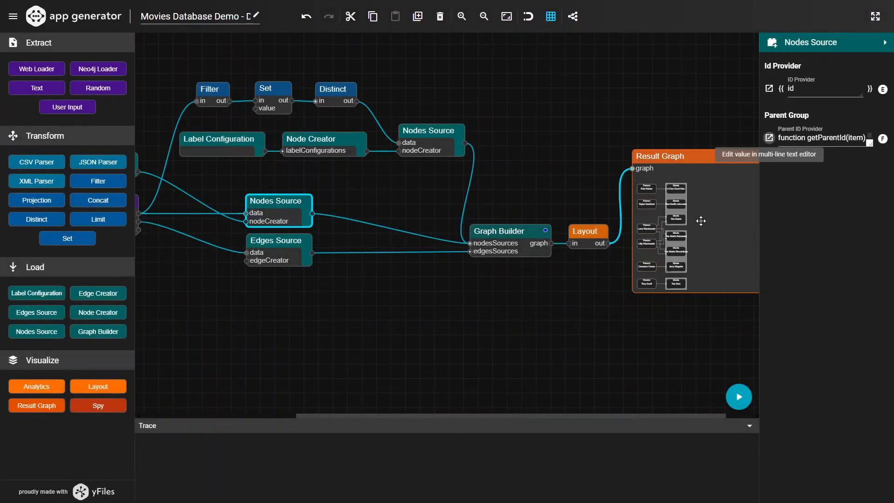
scroll(698, 231, "up", 5)
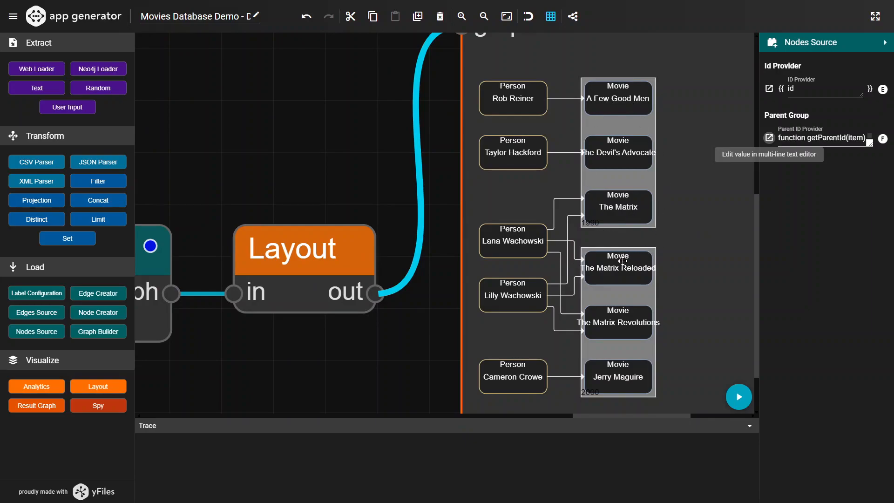
scroll(623, 263, "down", 4)
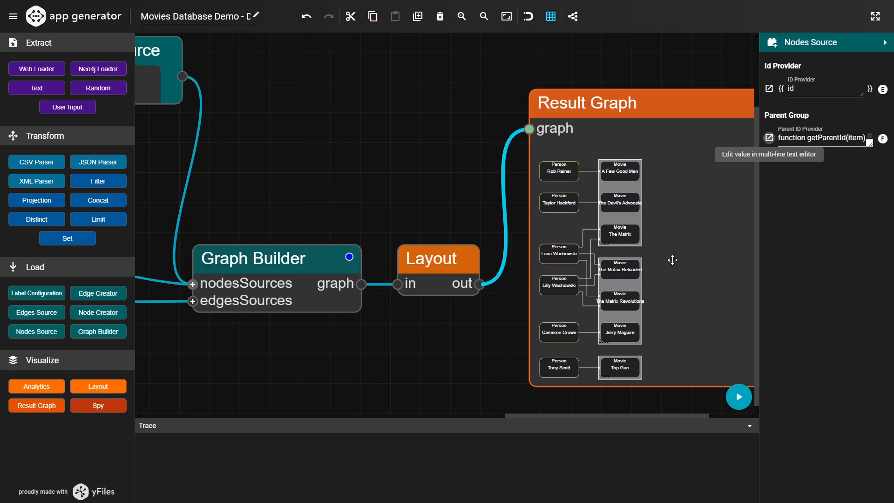
scroll(673, 260, "down", 5)
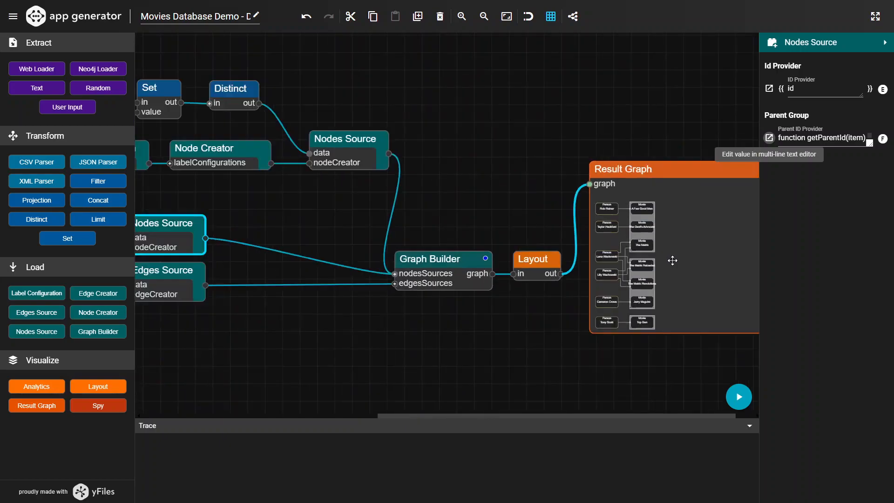
scroll(672, 260, "up", 6)
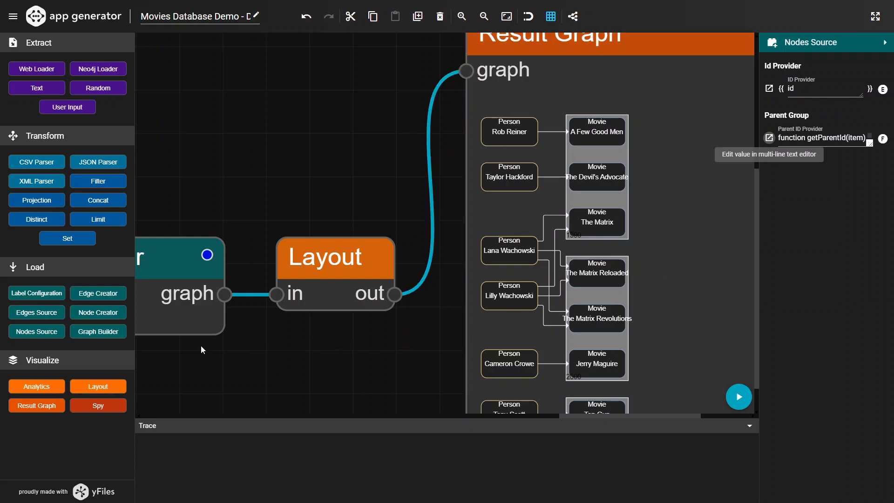
Replace the current project with the demo project file that builds its graph from the Neo4j Loader's data output, clearing the existing content
left_click_drag(121, 316, 444, 238)
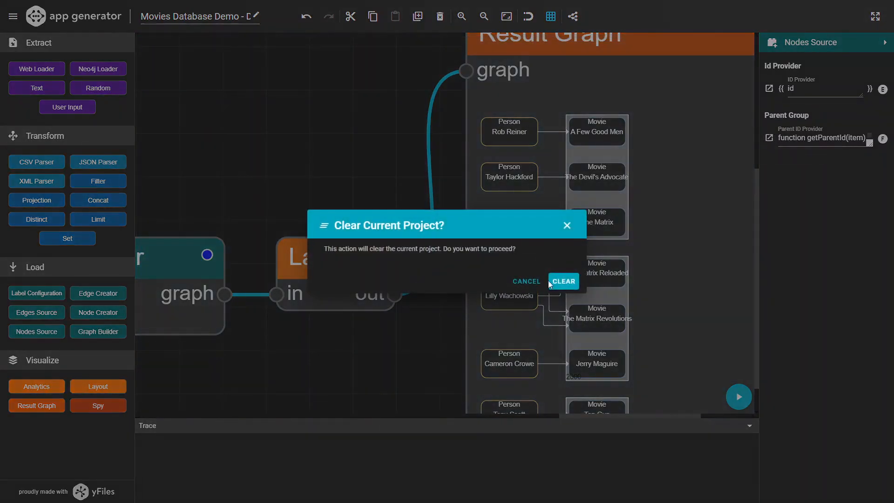
left_click(562, 281)
left_click(509, 322)
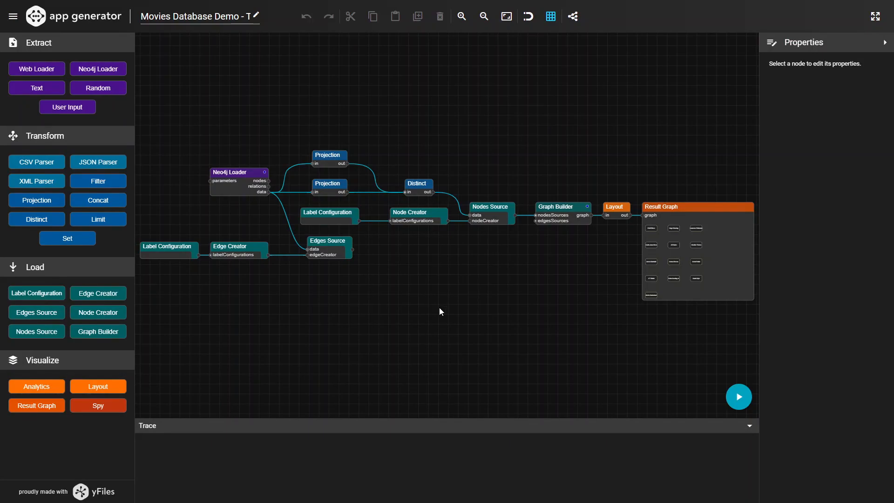
Examine the match pattern, id condition and returned items of the Neo4j Loader's Cypher query, discarding any edits
left_click(241, 186)
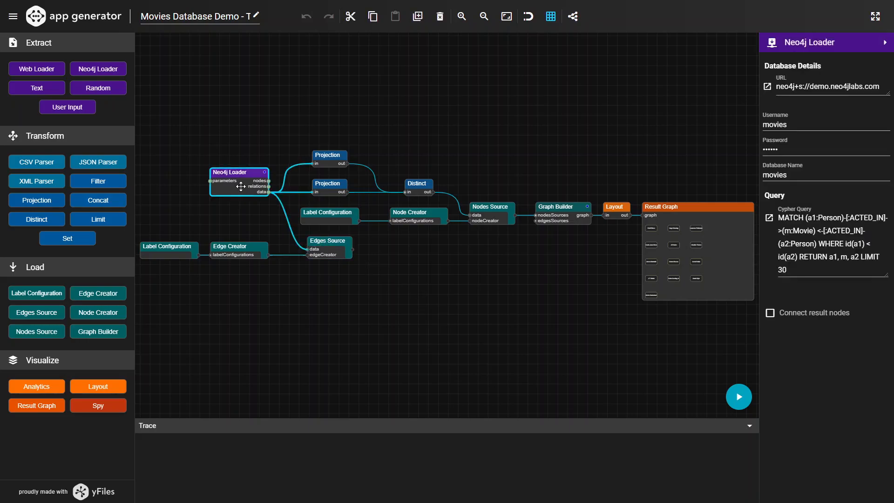
left_click(769, 219)
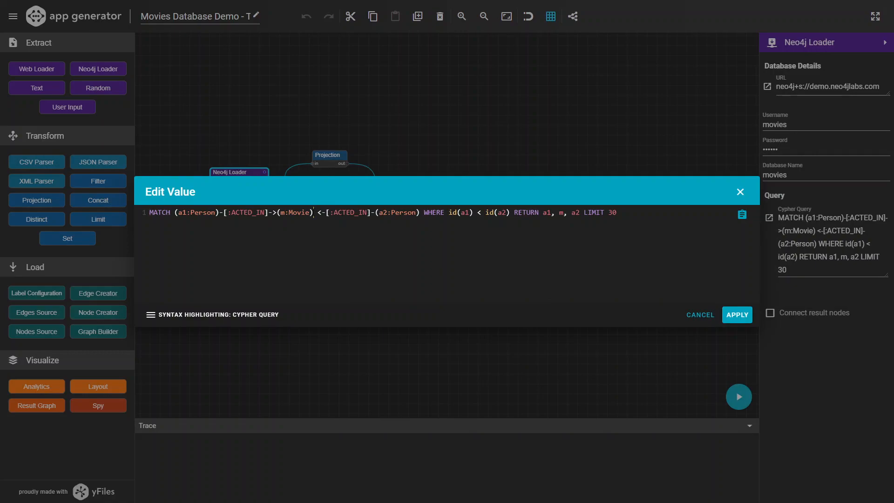
left_click_drag(308, 212, 279, 214)
left_click_drag(179, 213, 215, 213)
left_click_drag(378, 213, 411, 215)
left_click(314, 213)
key("Delete")
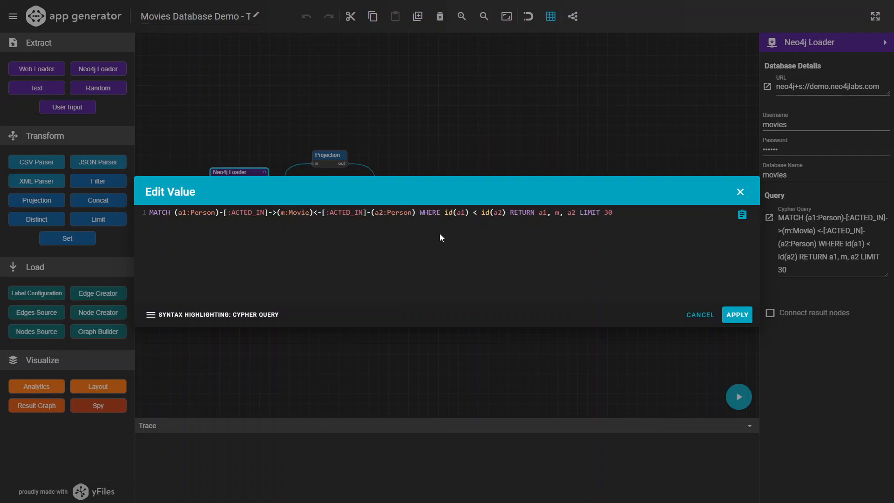
left_click_drag(444, 213, 506, 212)
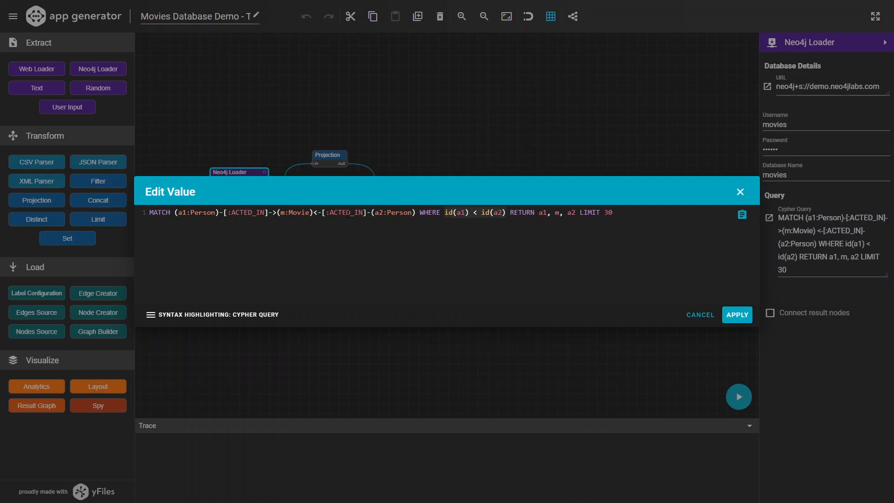
left_click_drag(539, 212, 572, 212)
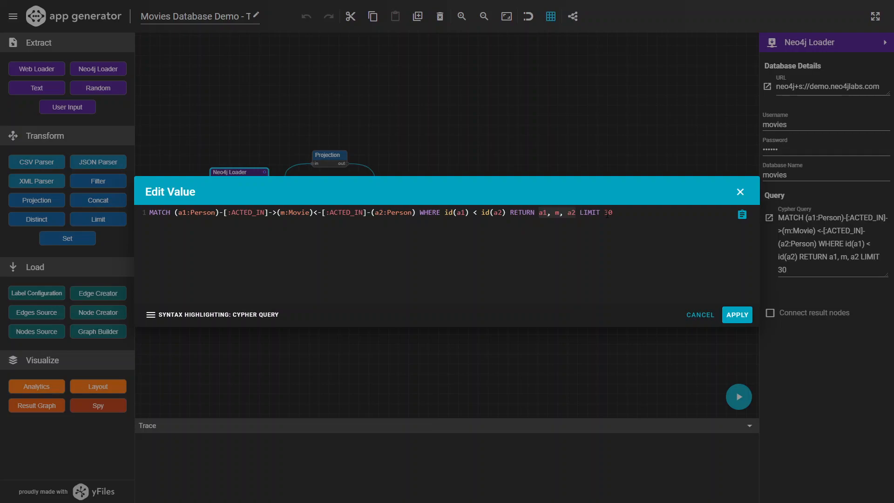
left_click(557, 213)
left_click(704, 315)
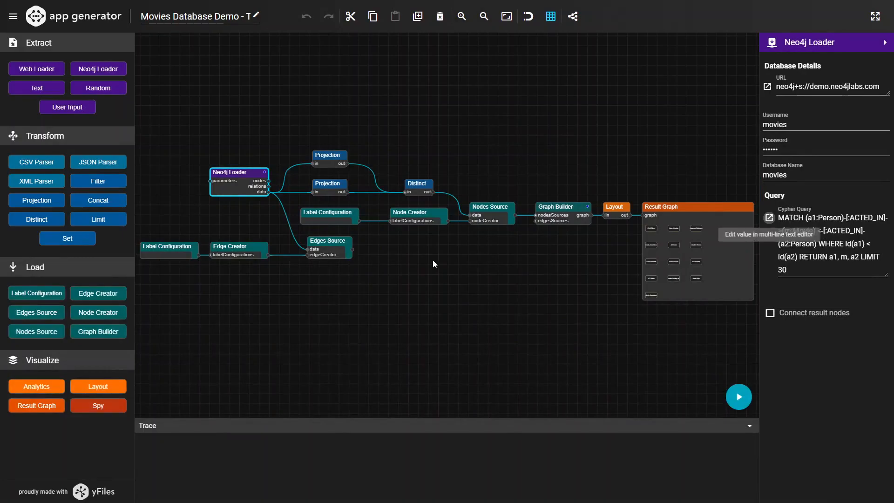
Inspect the Neo4j Loader's data output and go through the records of its nodes output, expanding the labels of one record
scroll(260, 184, "up", 5)
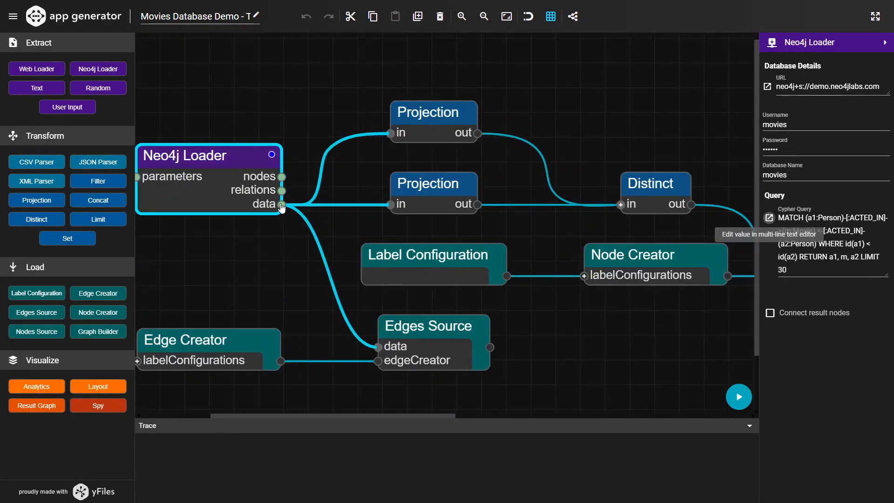
mouse_move(283, 206)
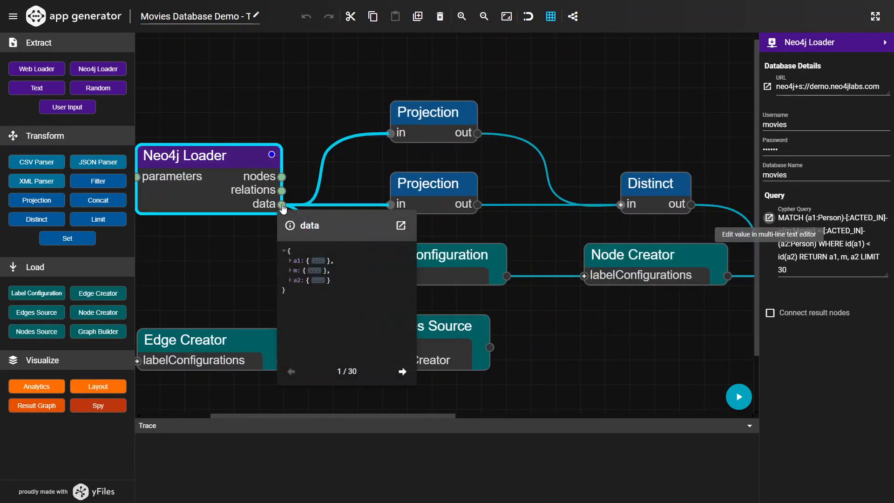
mouse_move(283, 178)
left_click(400, 343)
left_click(400, 343)
left_click(400, 344)
left_click(400, 343)
left_click(400, 343)
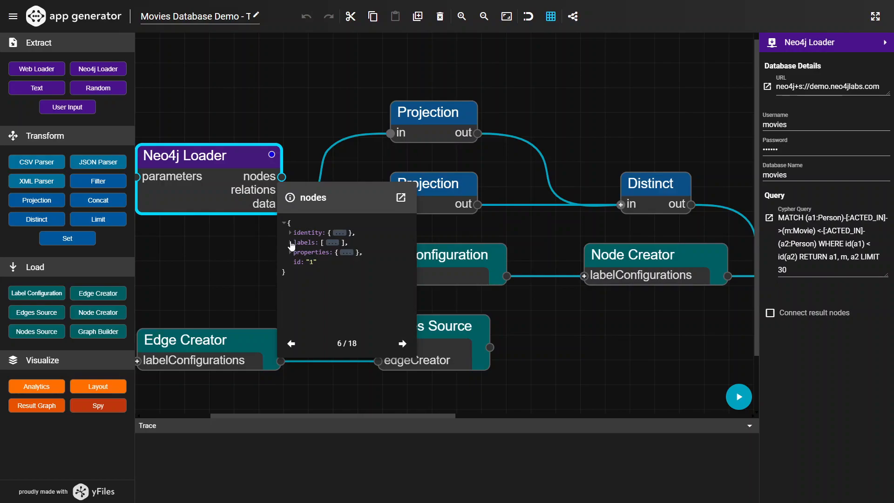
left_click(296, 243)
left_click(402, 343)
left_click(402, 343)
left_click(403, 343)
left_click(402, 344)
left_click(402, 343)
left_click(403, 343)
left_click(402, 343)
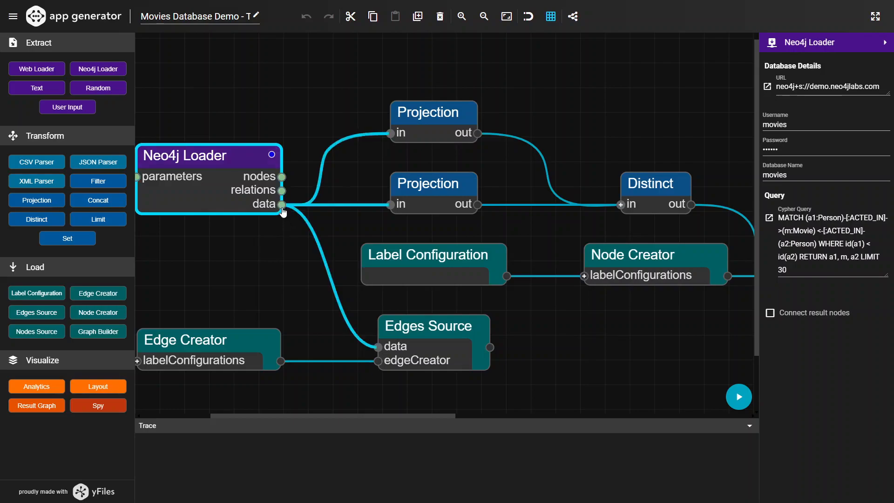
Compare the records in the Neo4j Loader's data output with the bindings of the two Projection operators
mouse_move(283, 211)
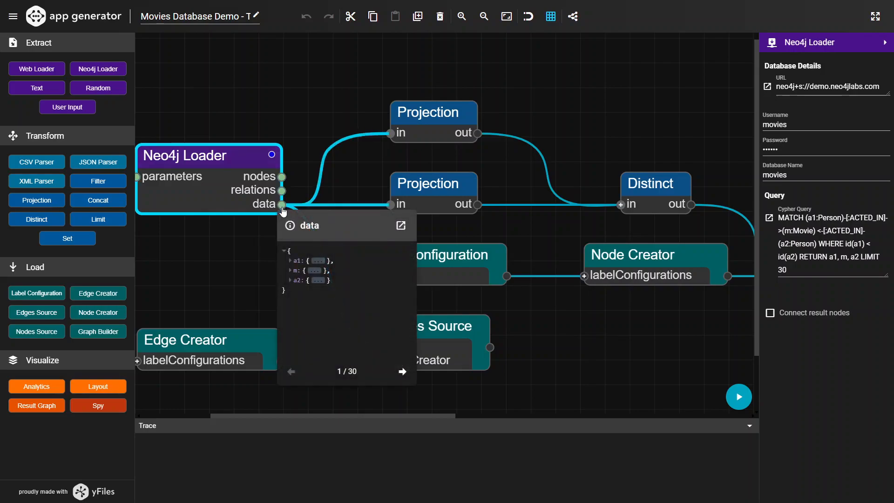
left_click(447, 118)
double_click(791, 88)
left_click(458, 181)
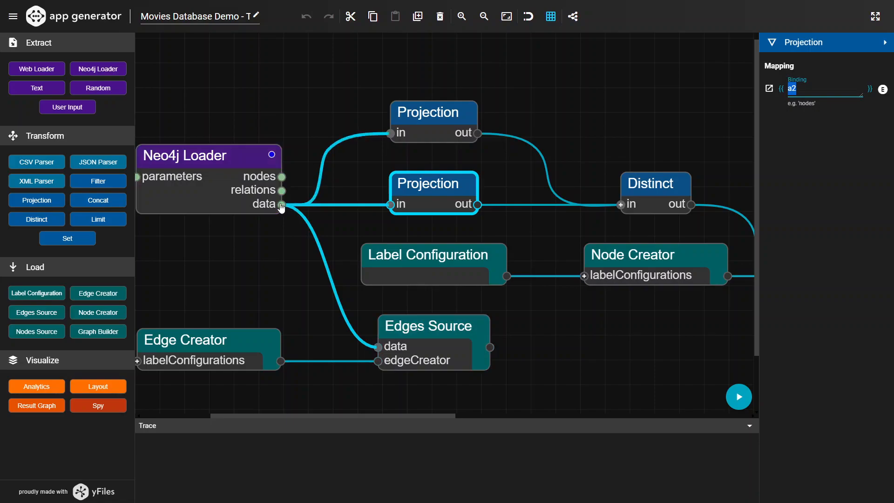
mouse_move(282, 205)
left_click(403, 371)
left_click(402, 371)
left_click(402, 371)
left_click(403, 372)
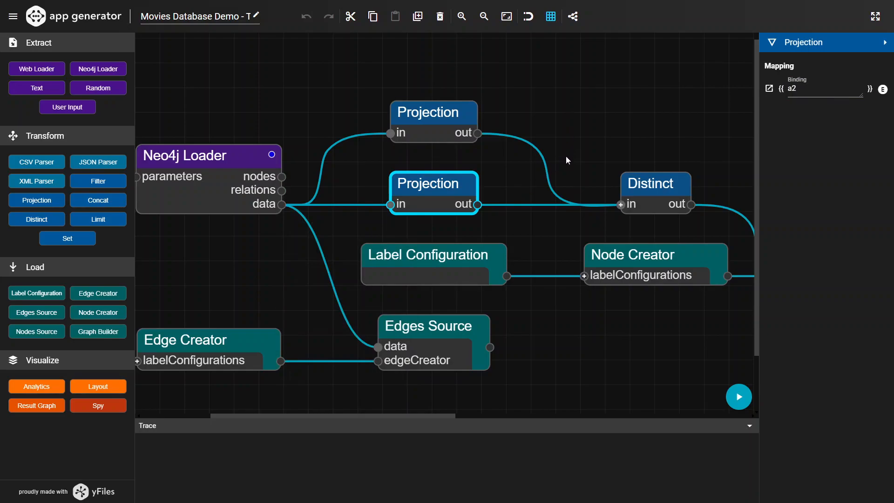
Examine the Distinct operator's binding and the items arriving at the Nodes Source's data input
left_click(651, 184)
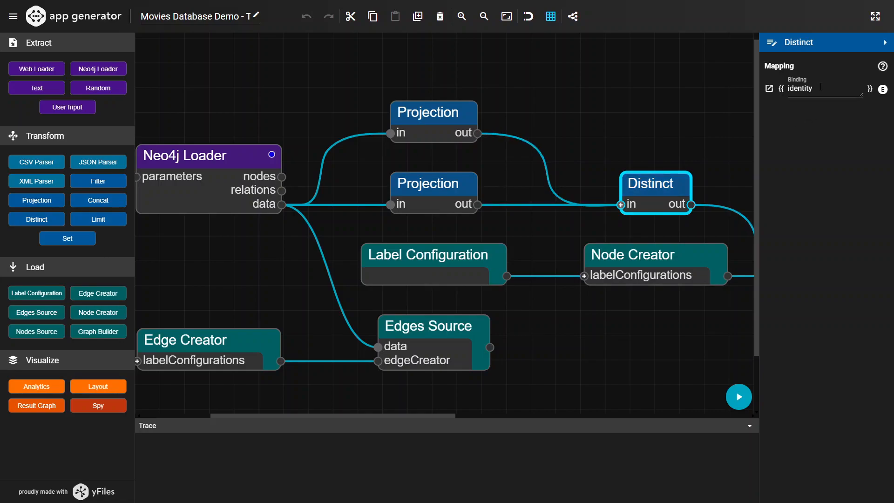
left_click_drag(828, 88, 786, 89)
scroll(521, 184, "down", 3)
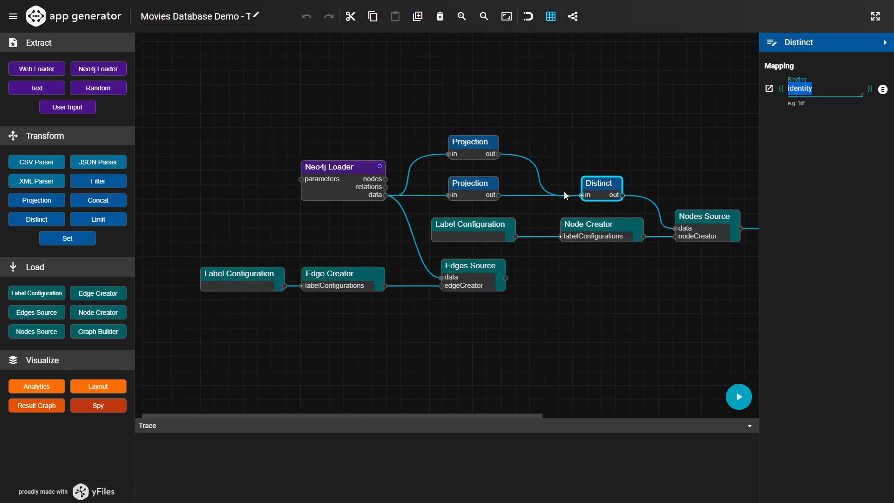
scroll(606, 228, "down", 2)
scroll(571, 205, "up", 5)
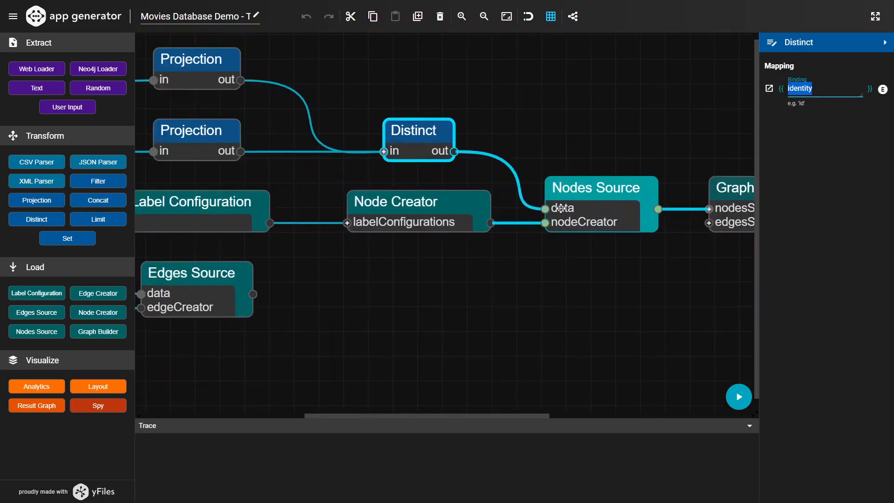
mouse_move(547, 213)
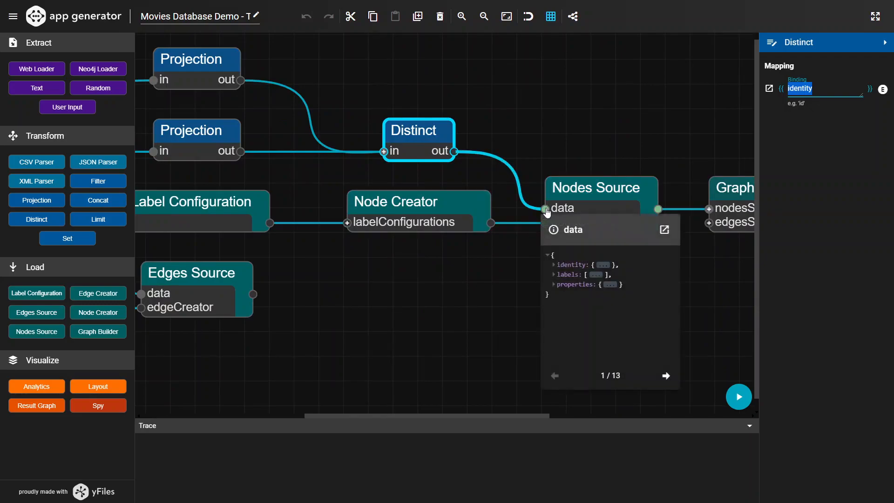
Inspect the person nodes in the Result Graph and return to the loader end of the flow
scroll(376, 259, "down", 3)
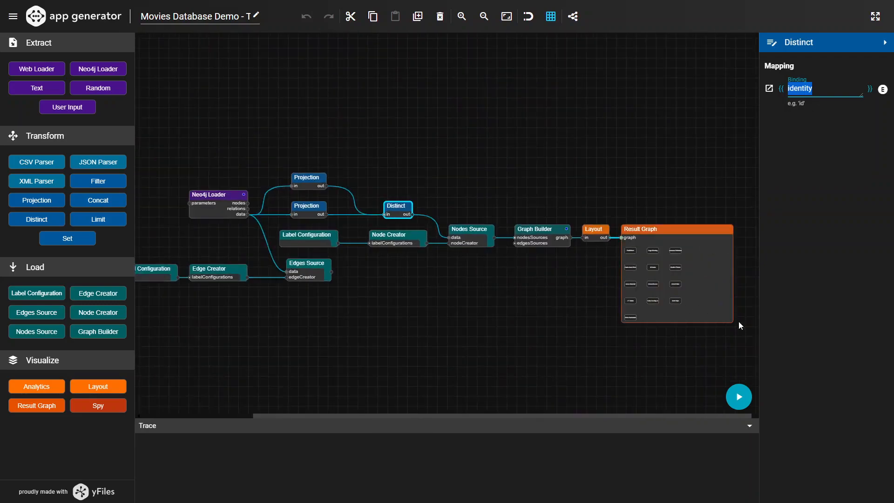
scroll(673, 293, "up", 5)
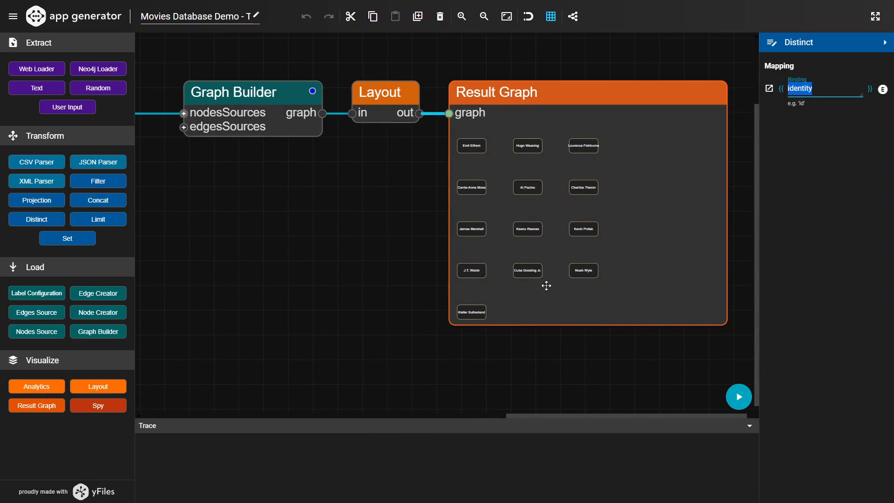
scroll(545, 285, "up", 2)
scroll(546, 286, "down", 3)
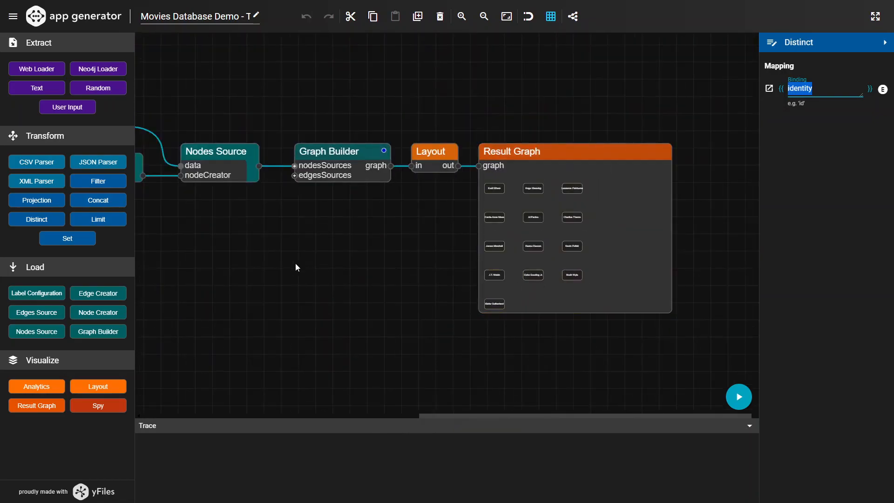
left_click_drag(273, 271, 715, 293)
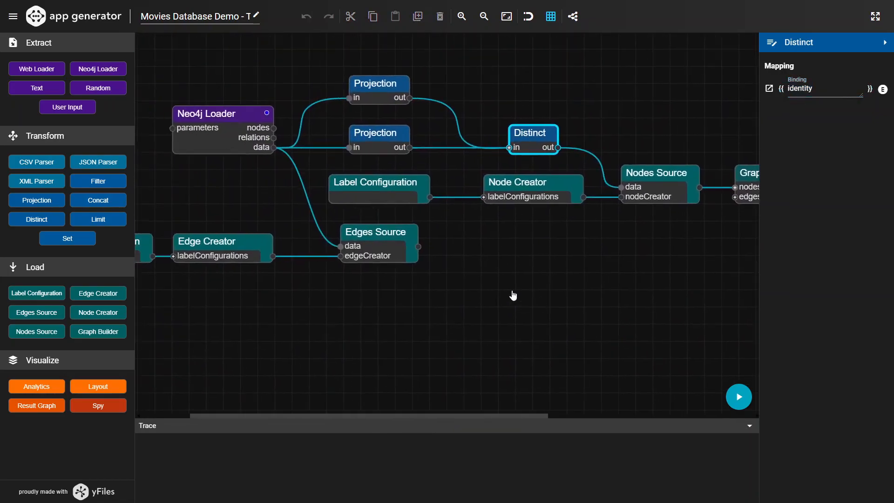
Examine the source and target ID provider expressions of the Edges Source fed by the loader's data output
mouse_move(274, 149)
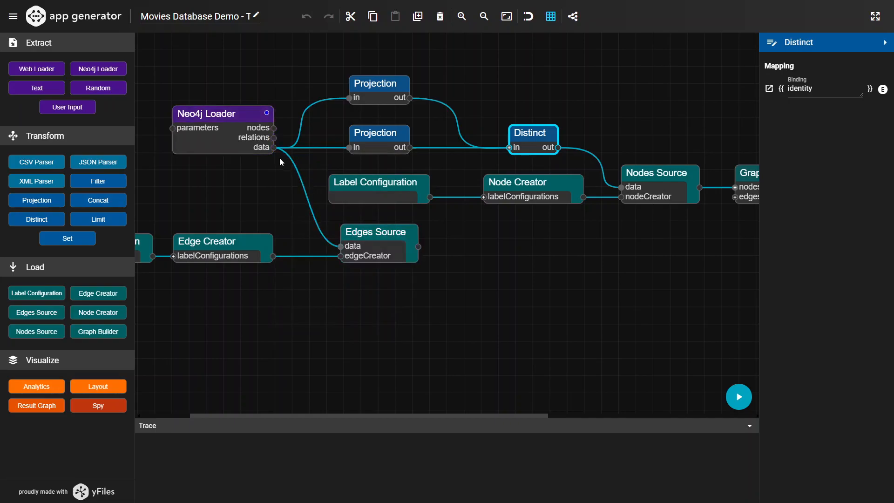
left_click(372, 235)
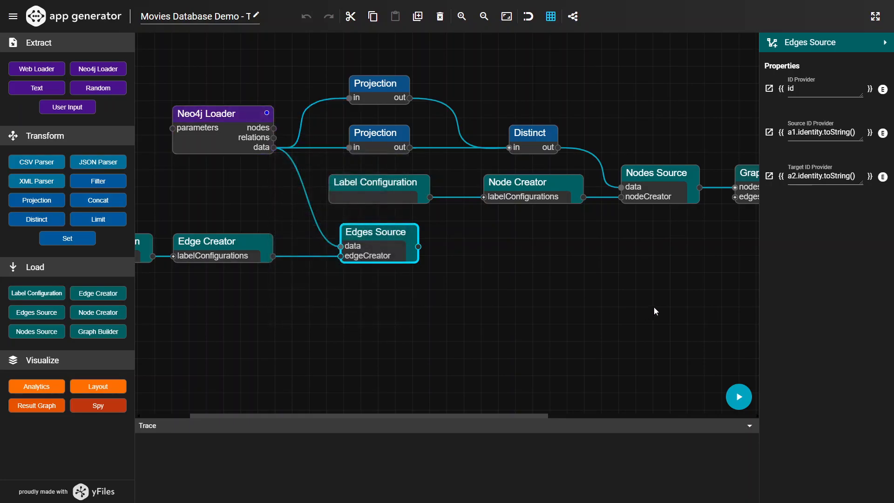
double_click(810, 132)
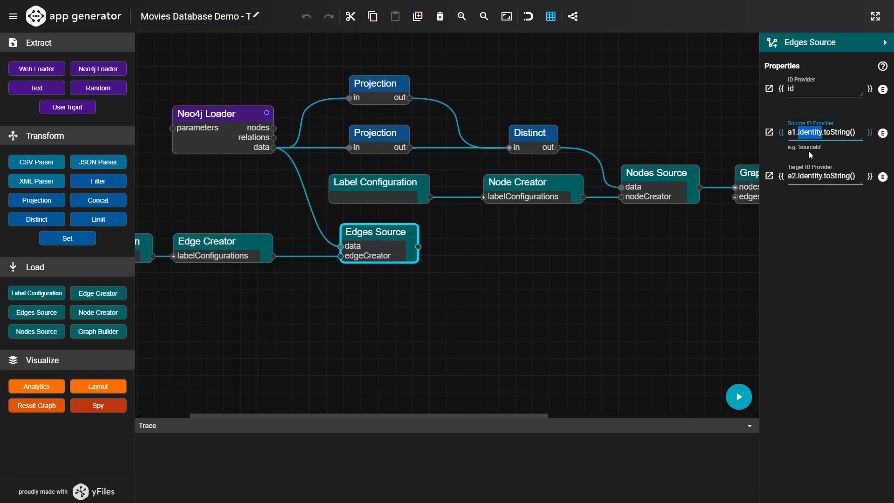
left_click(805, 133)
left_click(813, 176)
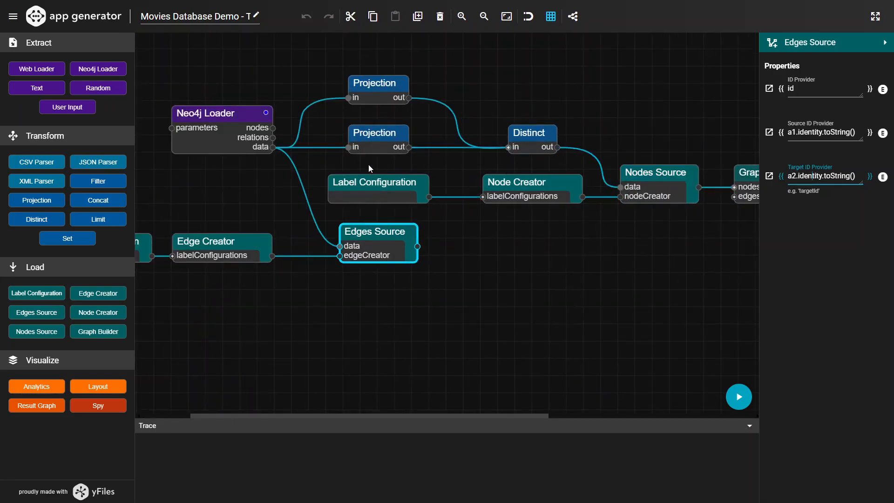
double_click(822, 132)
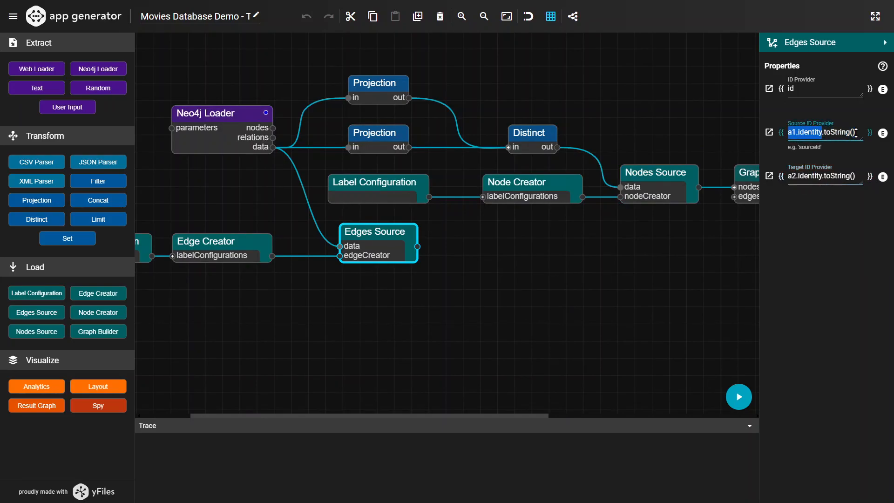
left_click(832, 140)
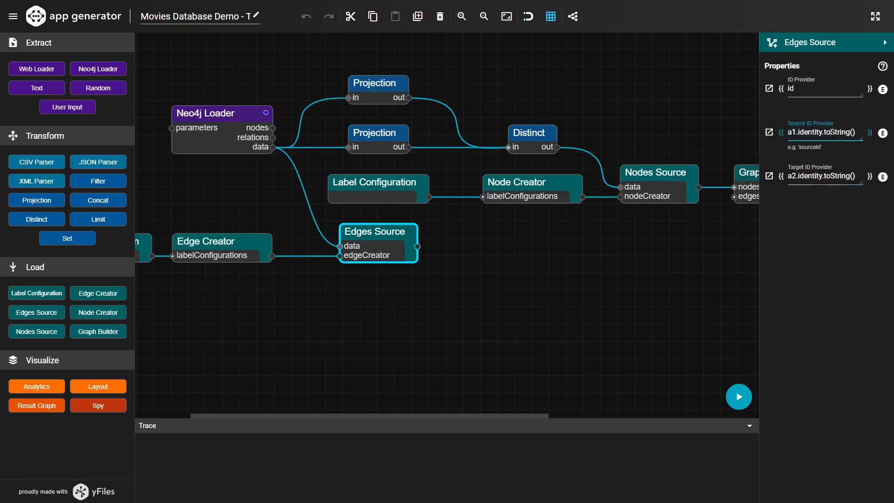
Expand the identity of a2 and a1 in the loader's data output and compare it with the Edges Source's source ID provider
mouse_move(275, 149)
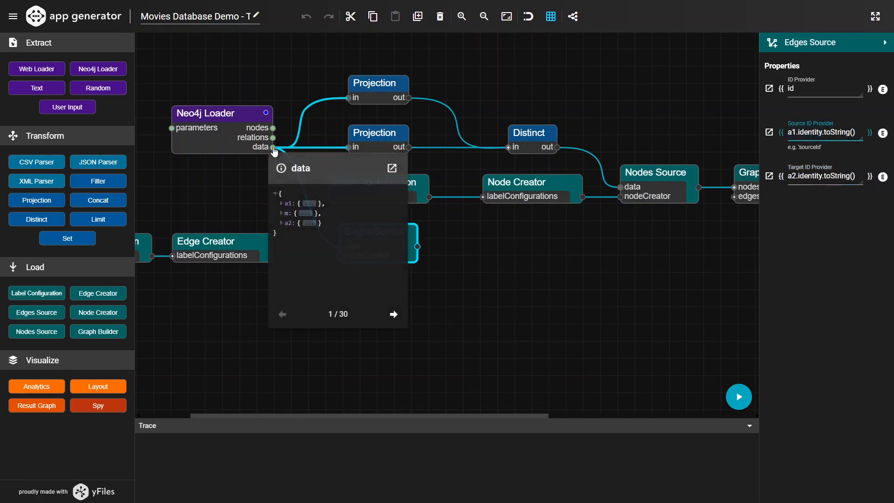
left_click(281, 224)
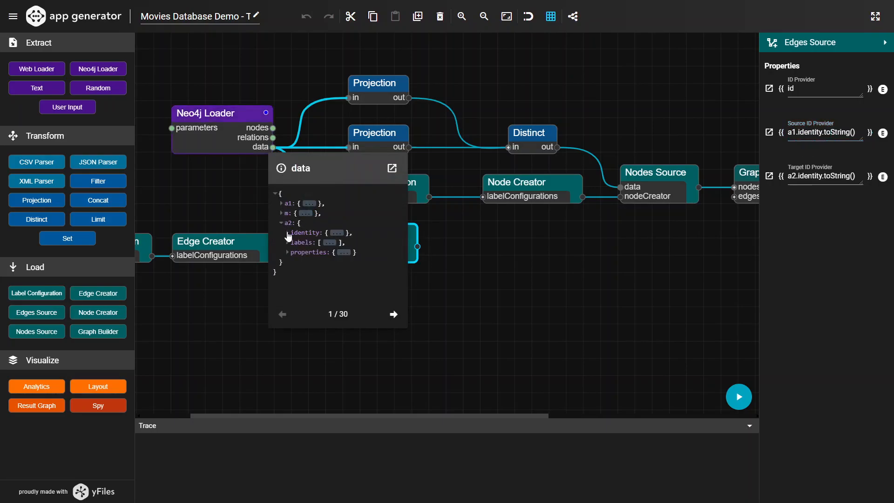
left_click(291, 233)
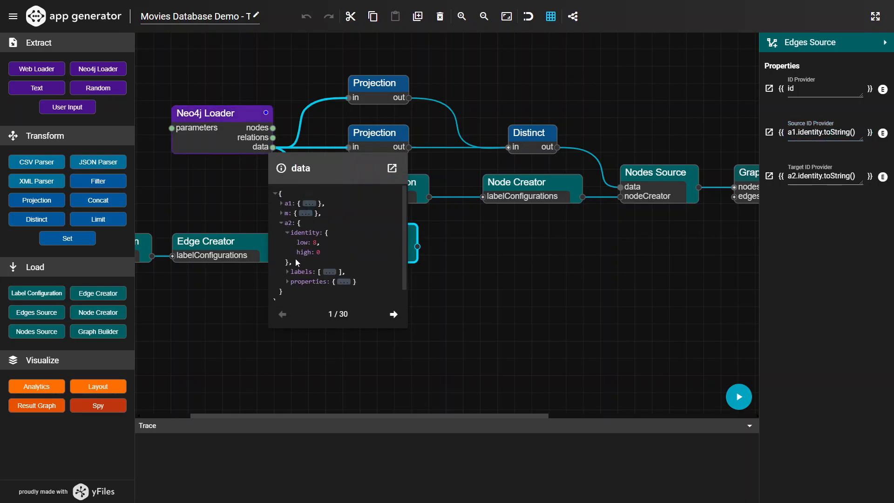
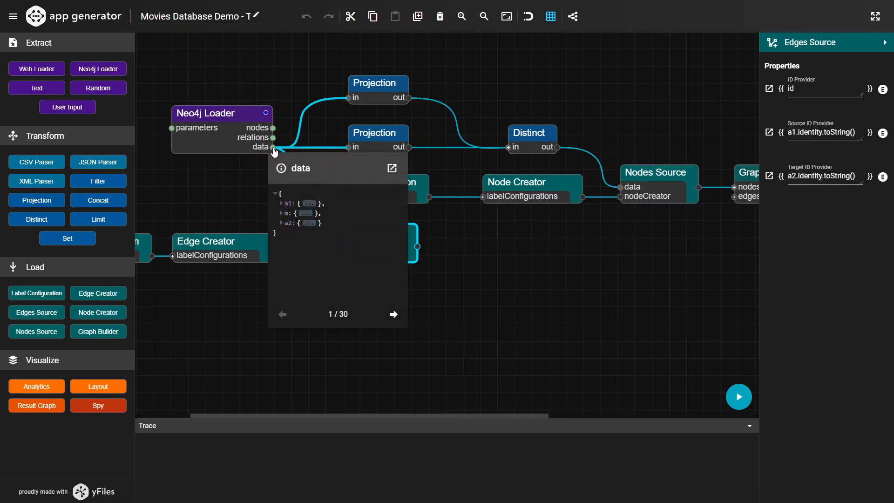
mouse_move(273, 130)
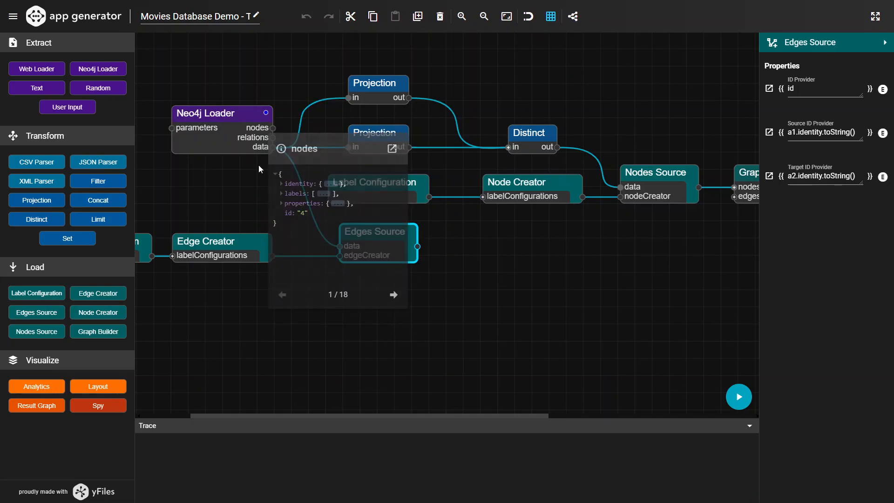
mouse_move(275, 149)
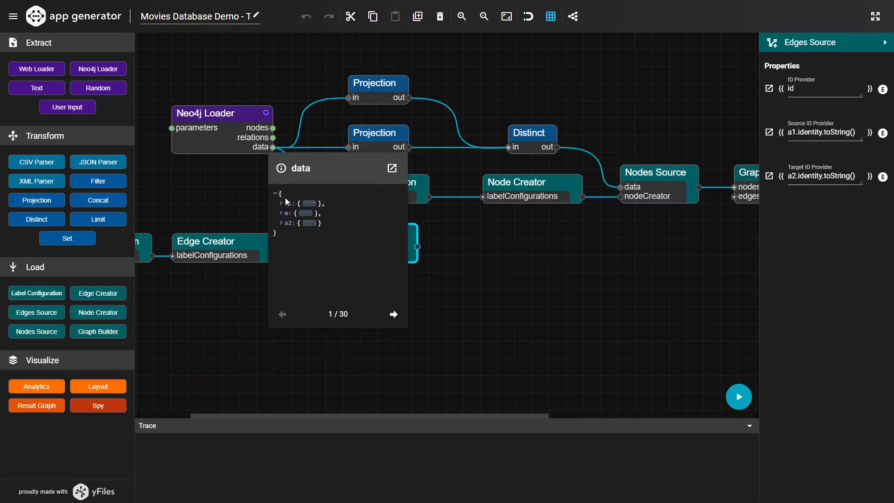
left_click(287, 203)
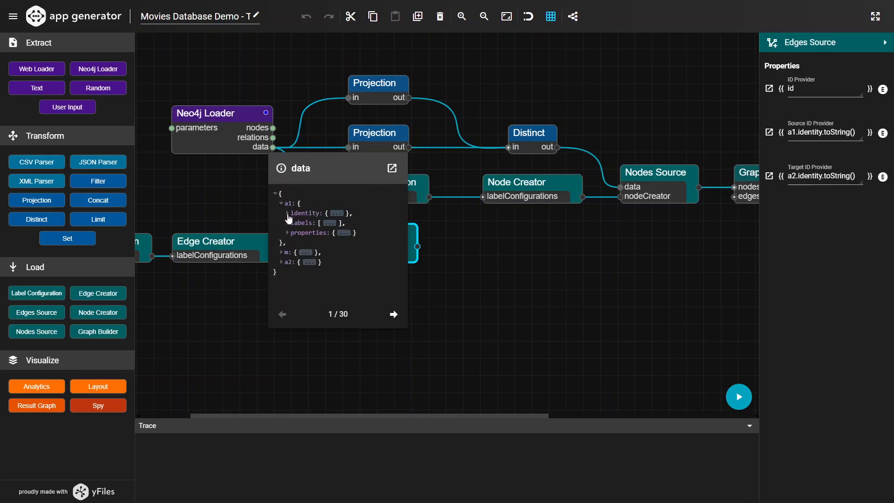
left_click(287, 213)
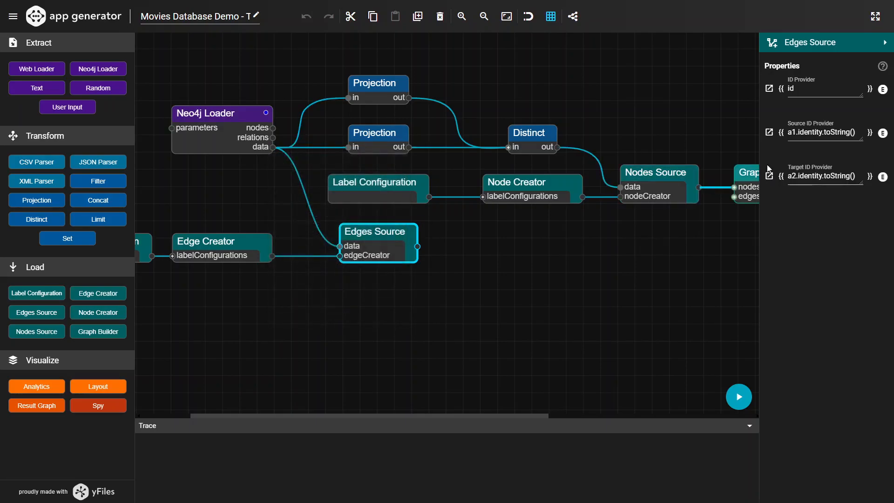
left_click_drag(822, 133, 855, 133)
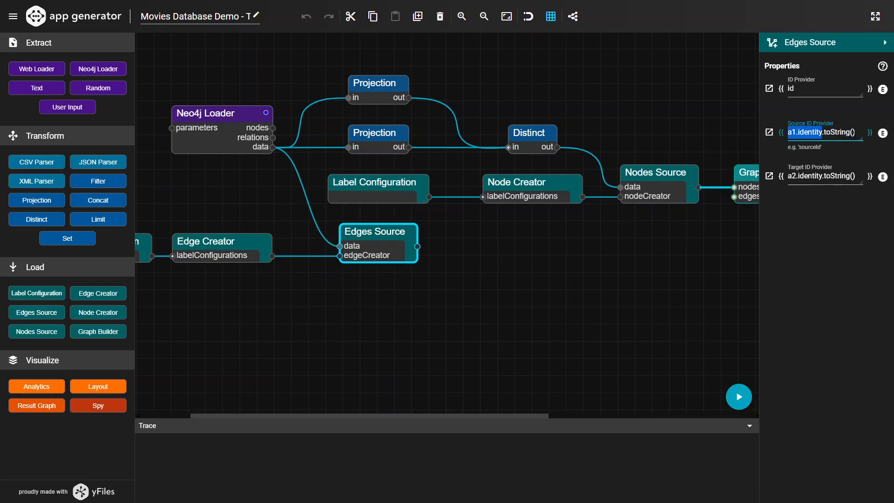
left_click(819, 133)
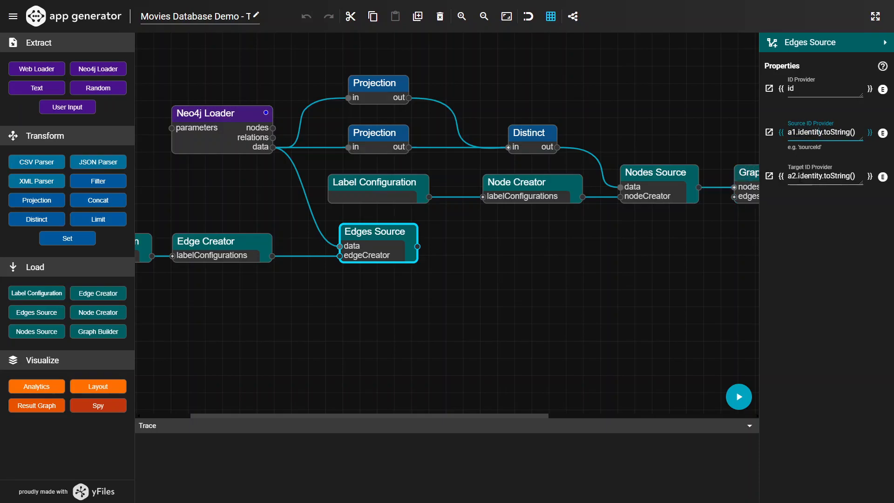
Clear the getParentId function from the Nodes Source's parent ID provider and switch the property from function to expression
left_click(662, 184)
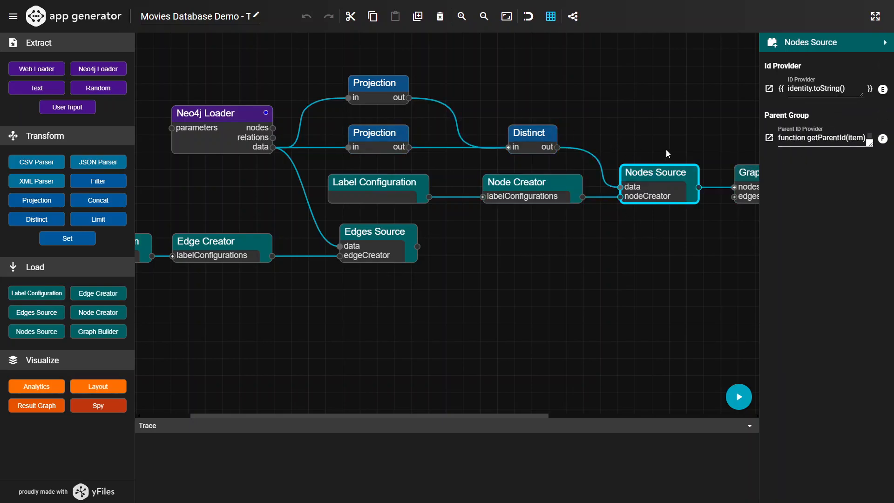
left_click(770, 139)
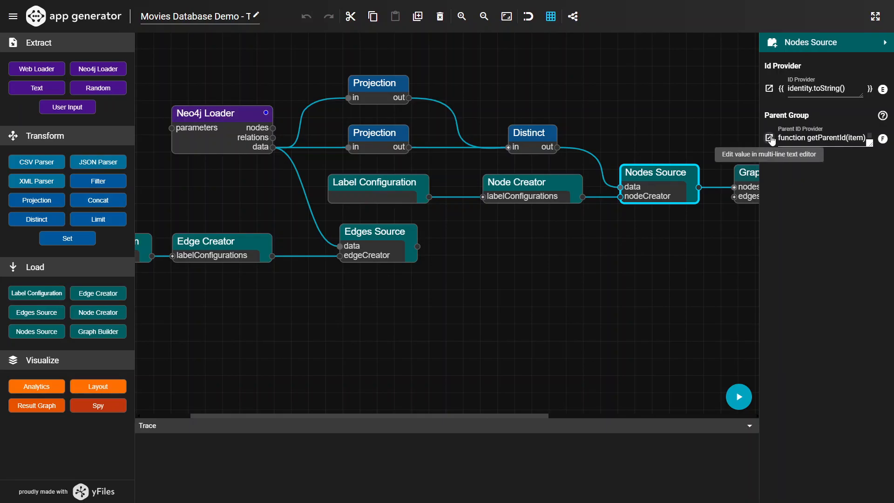
left_click_drag(188, 271, 142, 216)
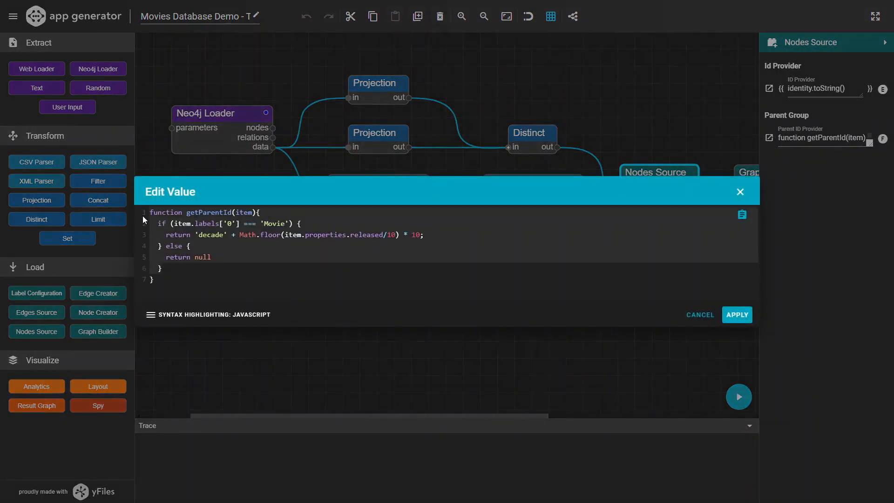
left_click_drag(169, 281, 137, 192)
key("BackSpace")
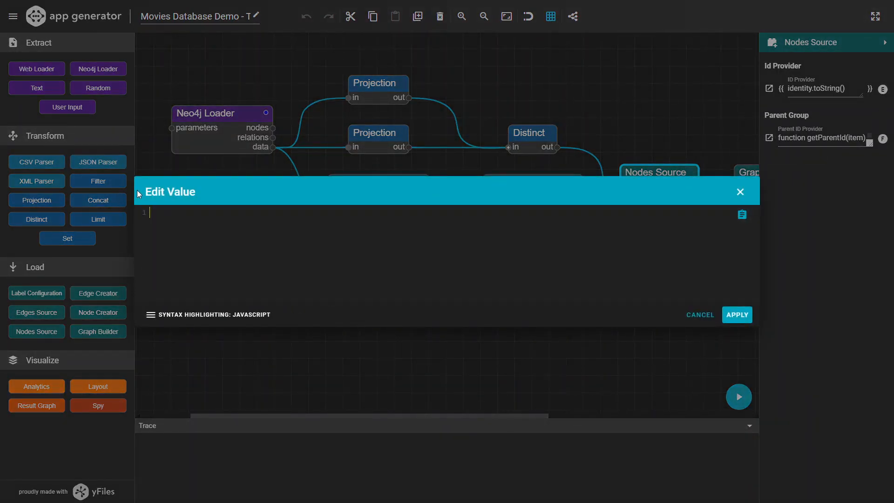
left_click(737, 314)
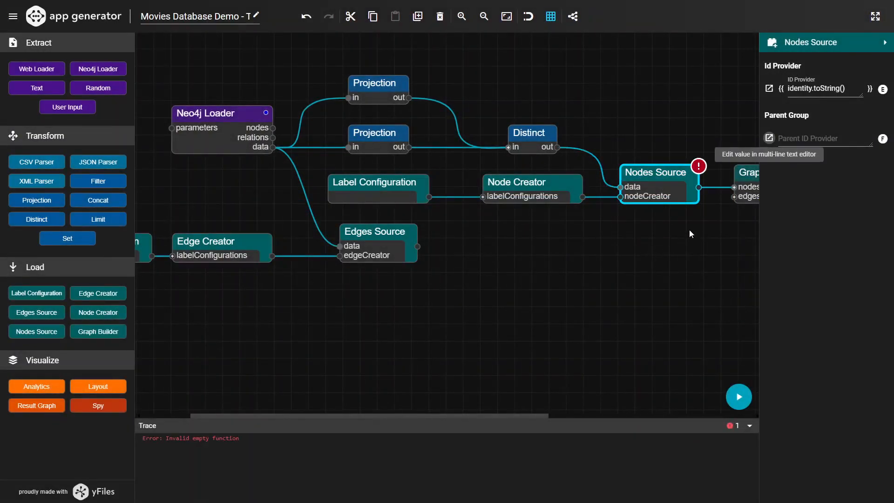
mouse_move(883, 138)
left_click(864, 157)
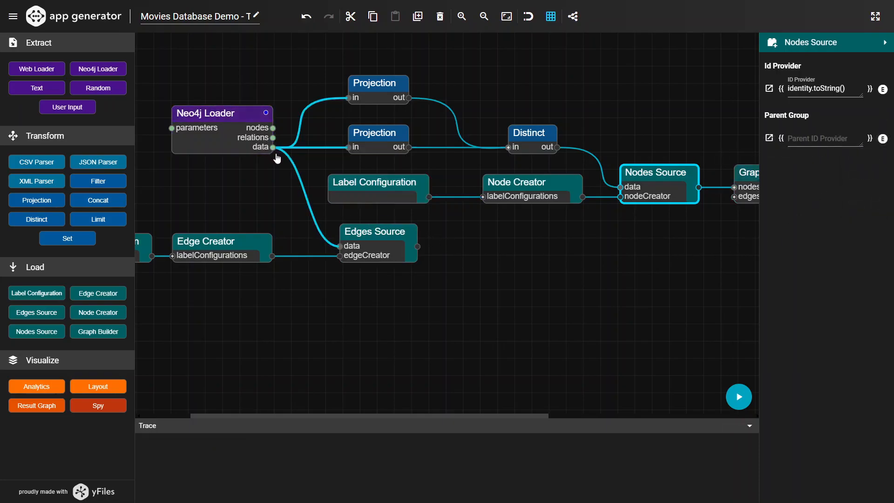
Connect the Edges Source's output to the Graph Builder's edgesSources input and inspect the edges in the Result Graph
left_click(365, 231)
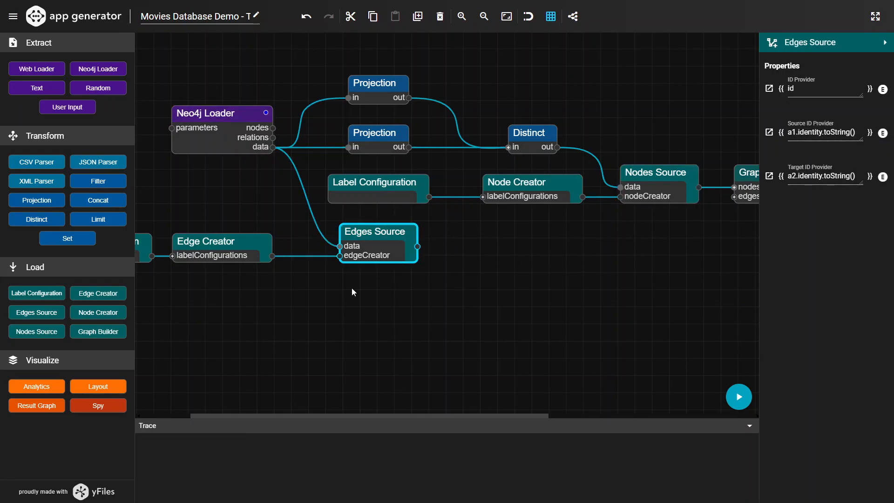
scroll(345, 286, "down", 2)
left_click_drag(394, 259, 621, 223)
scroll(489, 291, "down", 2)
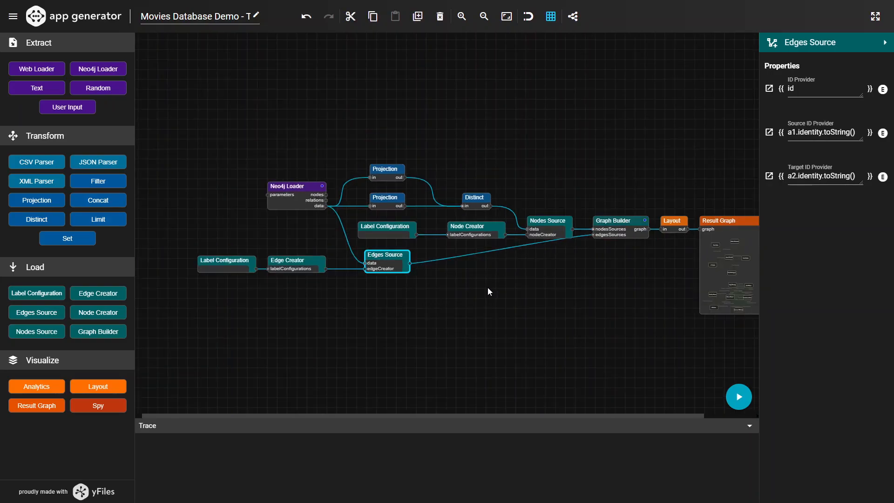
scroll(731, 301, "up", 3)
scroll(731, 301, "up", 4)
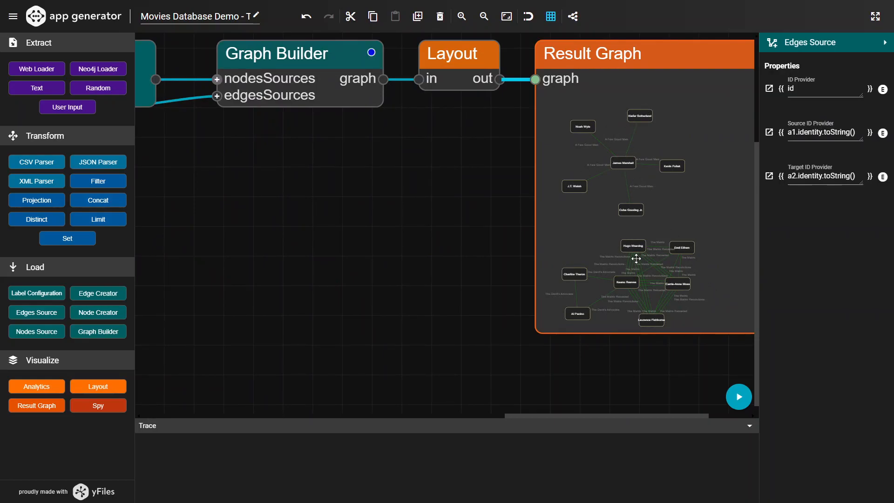
scroll(645, 268, "down", 3)
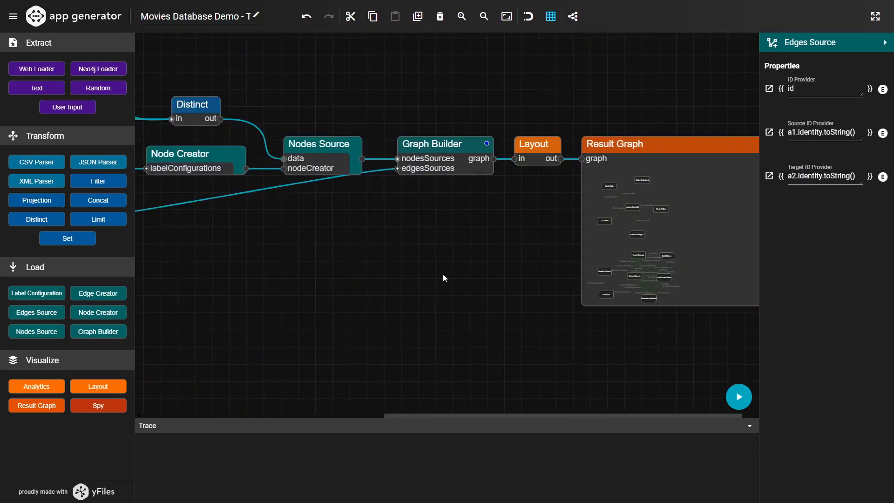
Expand the properties of m in the Edges Source's data input to find the movie title
scroll(267, 280, "left", 10)
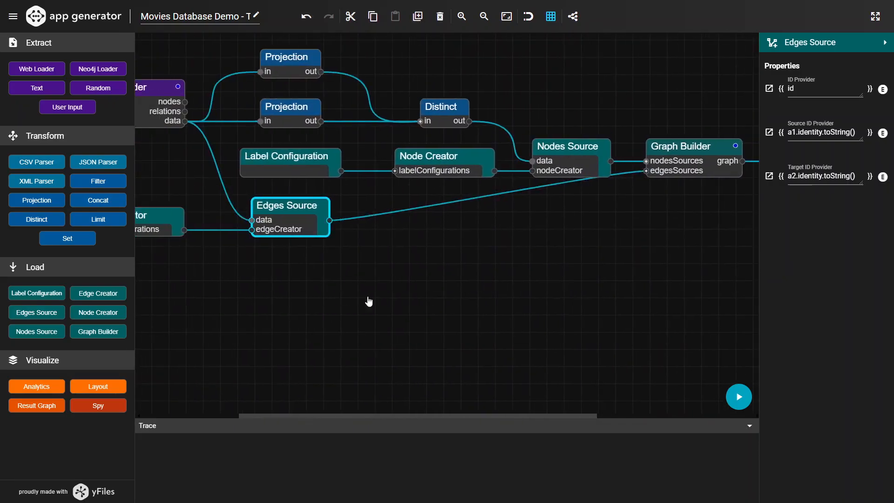
mouse_move(375, 233)
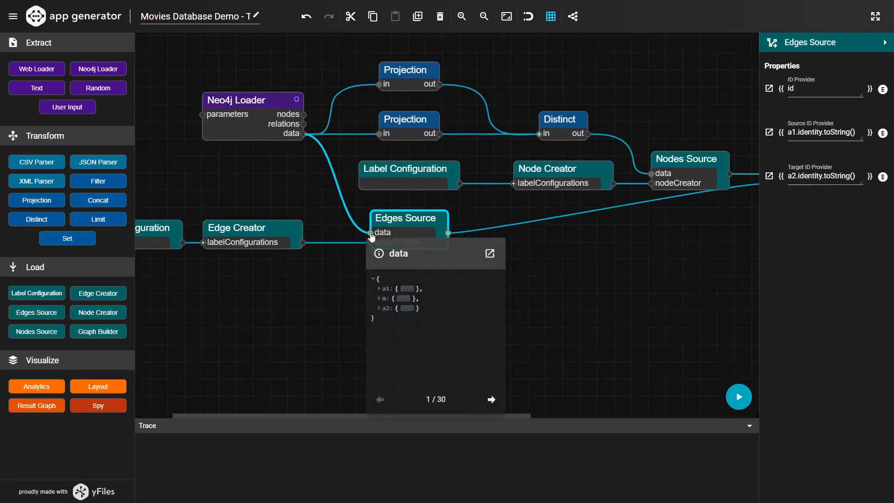
left_click(379, 298)
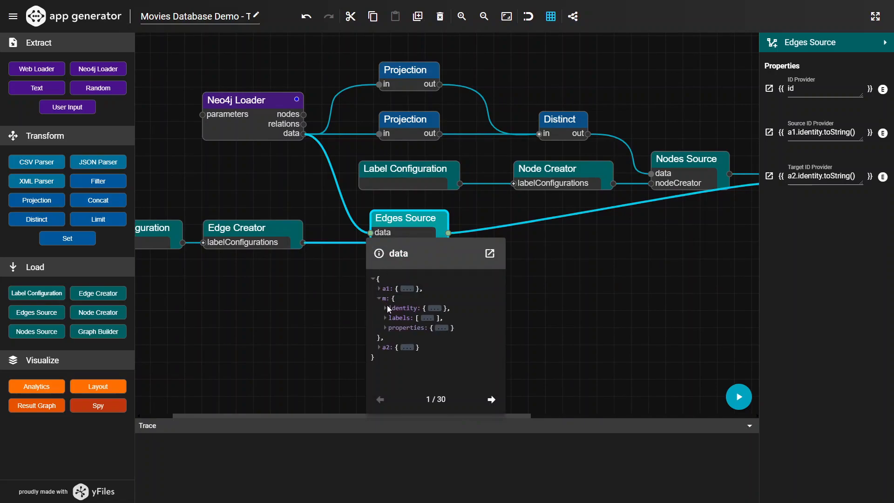
left_click(386, 327)
scroll(412, 354, "down", 1)
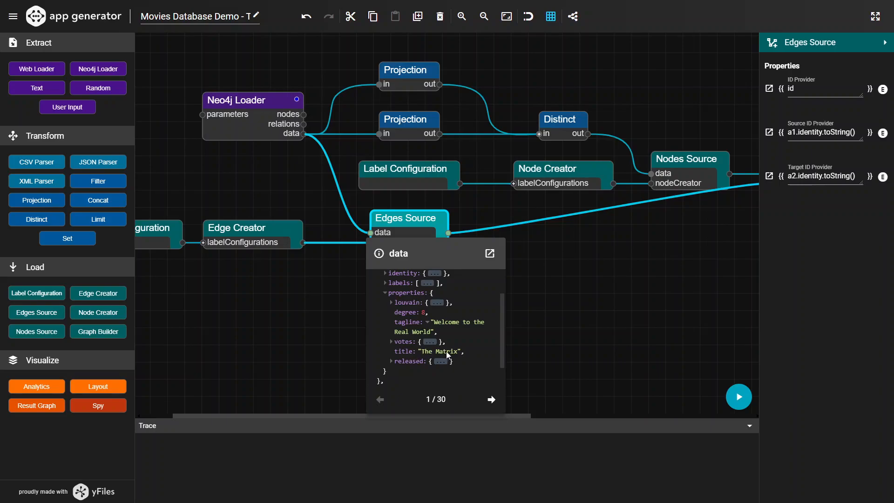
Examine the Edge Creator's stroke and arrow settings and the text binding of its Label Configuration
left_click(263, 240)
scroll(357, 304, "down", 1)
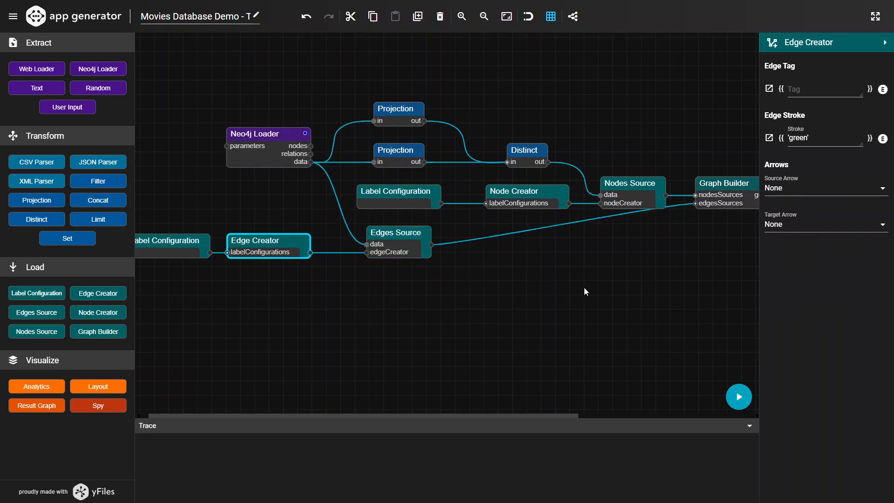
scroll(560, 291, "down", 1)
left_click(225, 255)
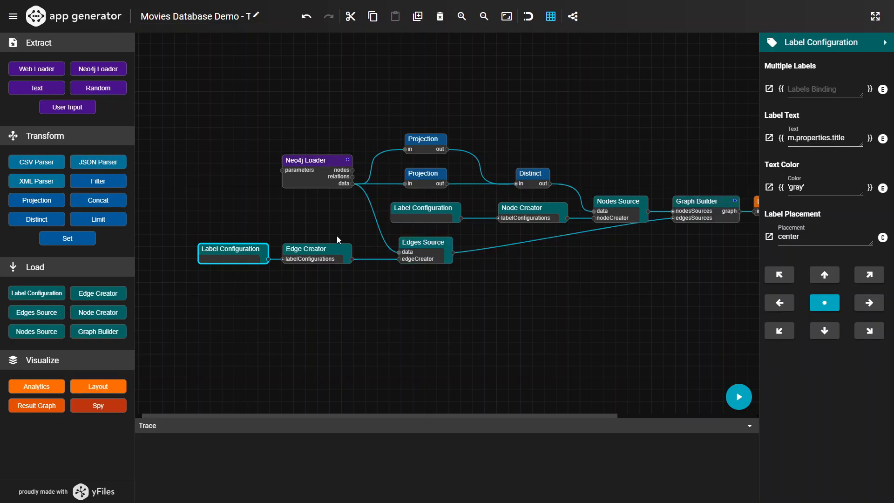
Run the application preview to view the labelled co-actor graph, and close the preview
scroll(339, 243, "down", 1)
left_click(738, 396)
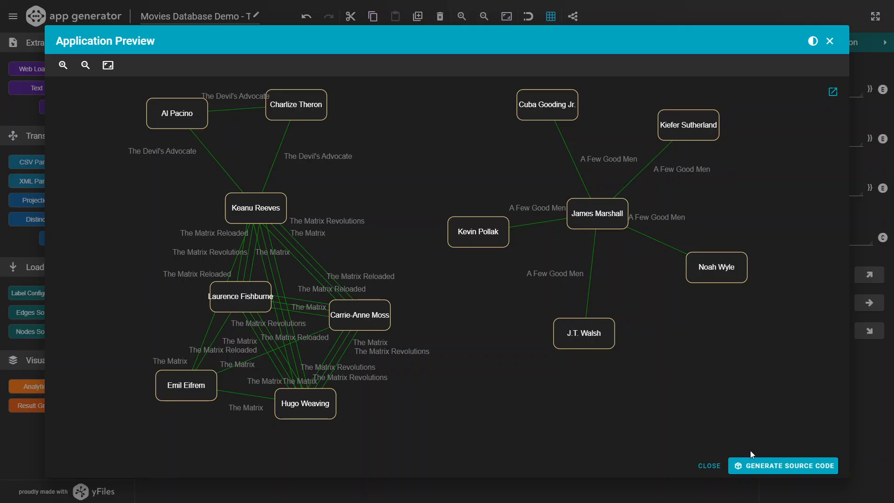
left_click(704, 467)
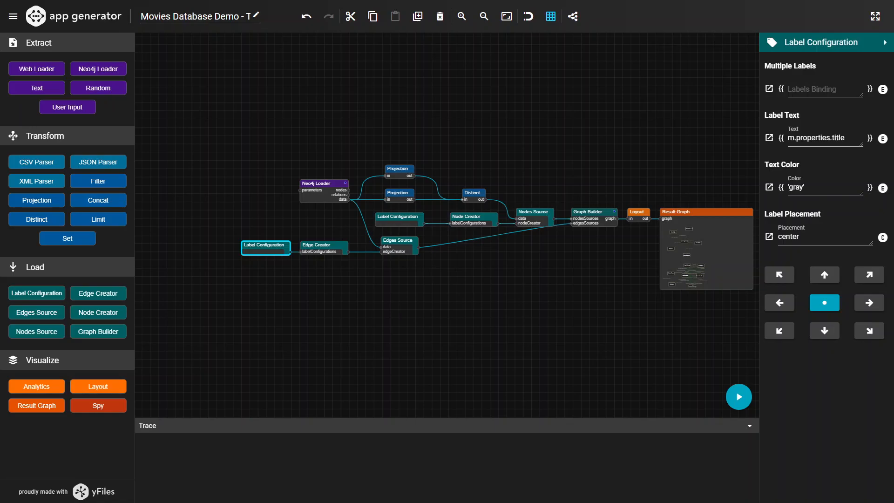
Load the local project file with two Filters feeding separate Nodes Sources, accepting it as a trusted source
left_click_drag(0, 333, 485, 259)
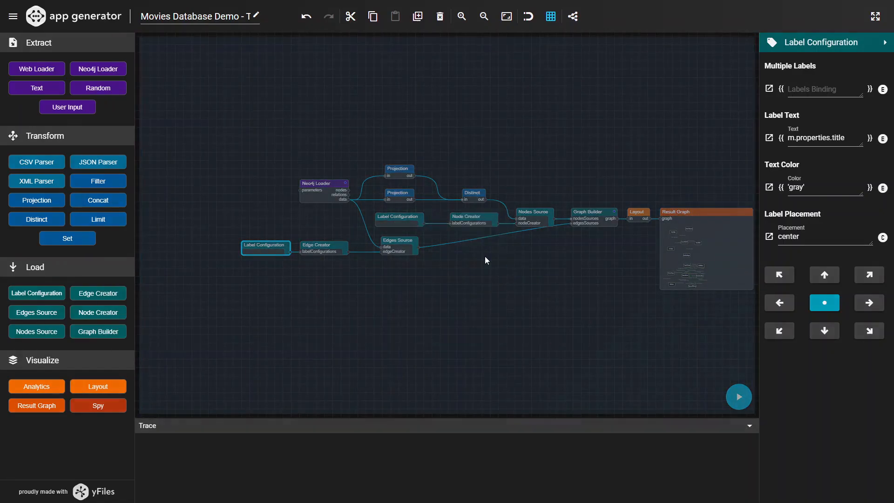
left_click(564, 283)
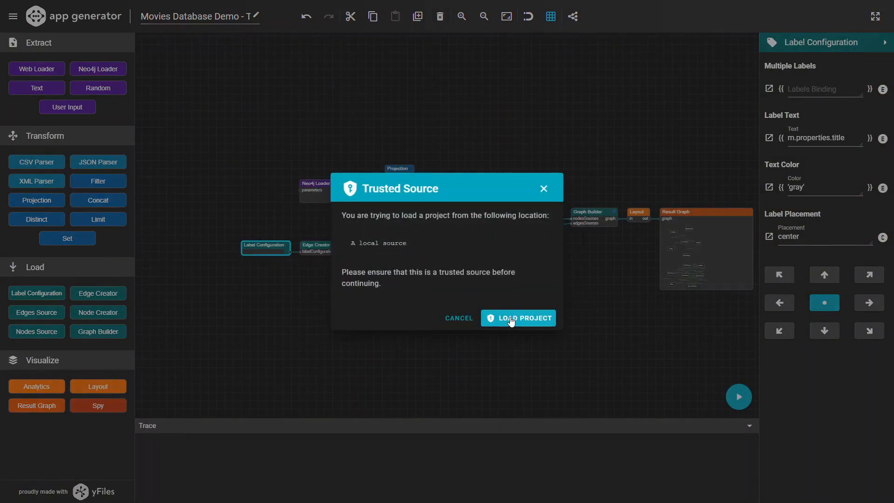
left_click(511, 321)
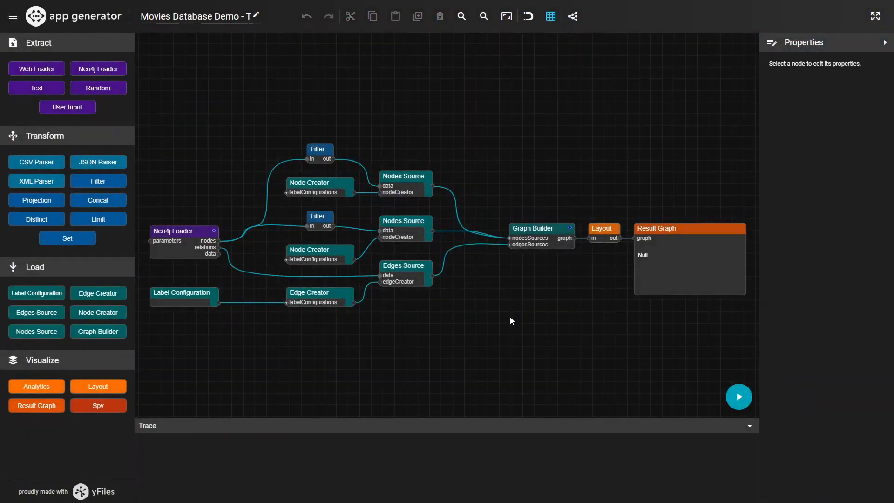
Expand the properties in the loader's nodes output and page through to item 7 to compare movie and person items
mouse_move(221, 247)
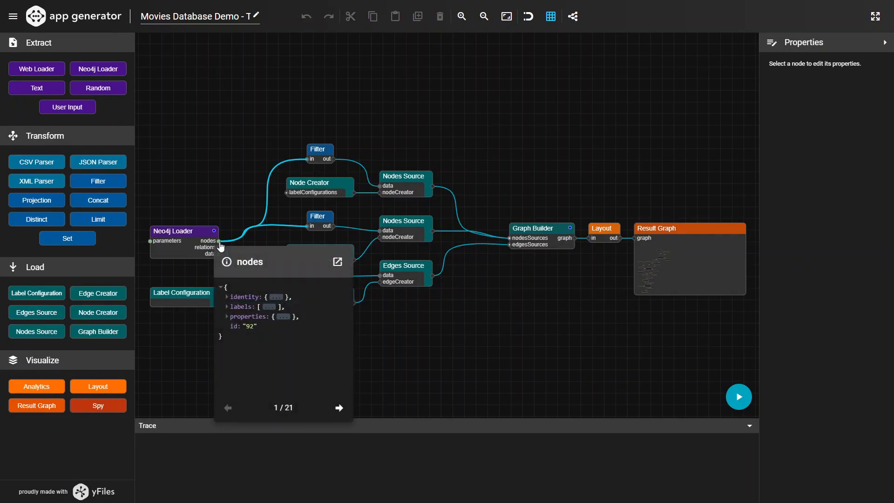
left_click(227, 316)
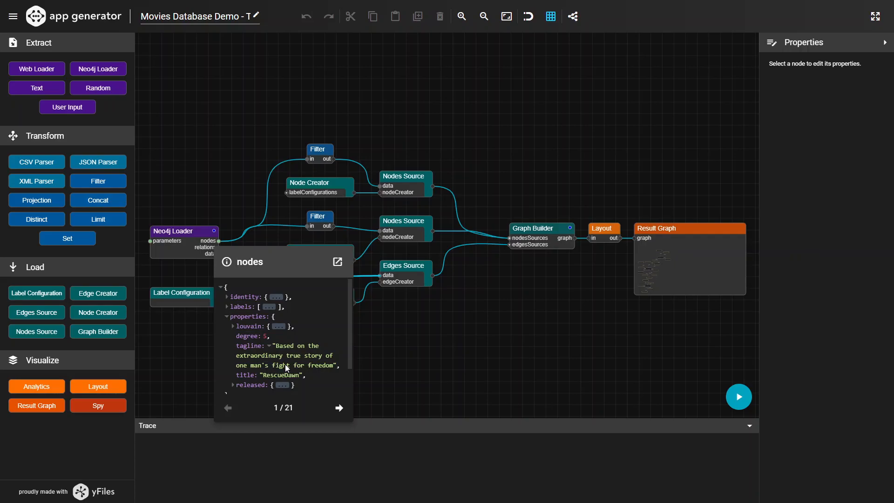
left_click(339, 408)
left_click(339, 408)
left_click(340, 409)
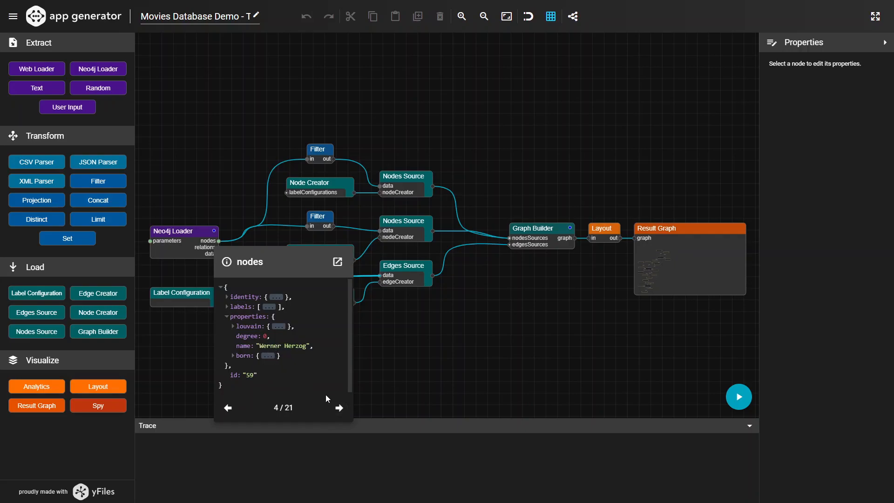
left_click(339, 409)
left_click(340, 408)
left_click(340, 408)
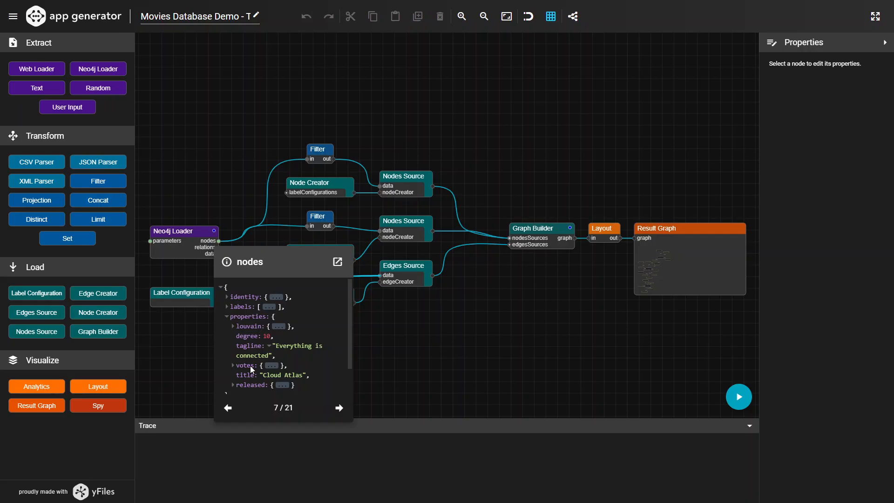
Inspect the differently sized nodes in the Result Graph and return to an overview of the flow
scroll(670, 264, "up", 5)
scroll(670, 264, "up", 2)
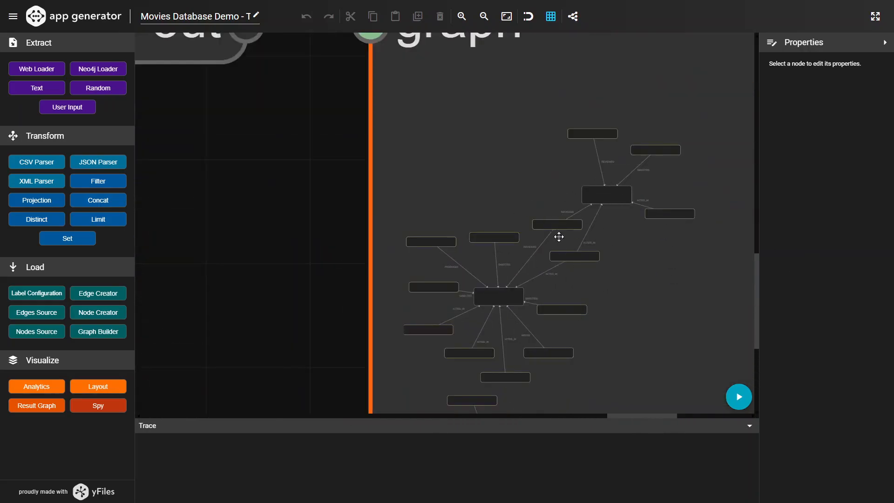
scroll(635, 264, "down", 8)
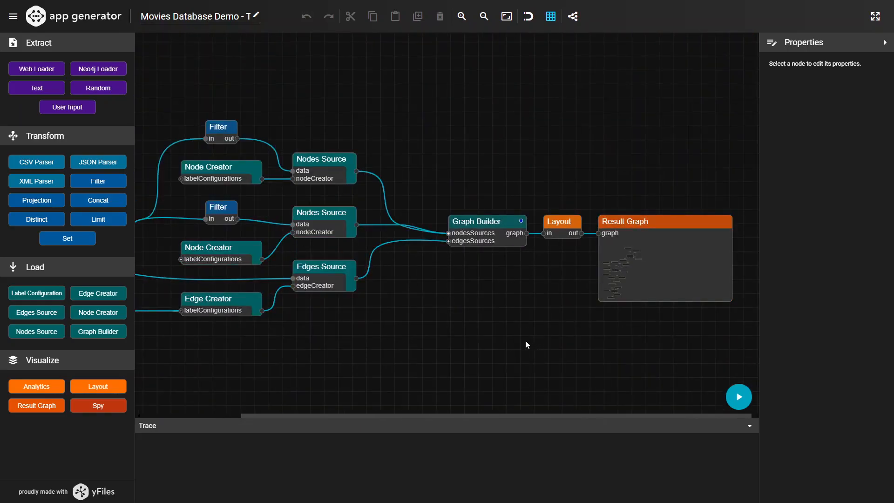
scroll(373, 326, "down", 2)
scroll(317, 371, "up", 2)
scroll(473, 362, "down", 2)
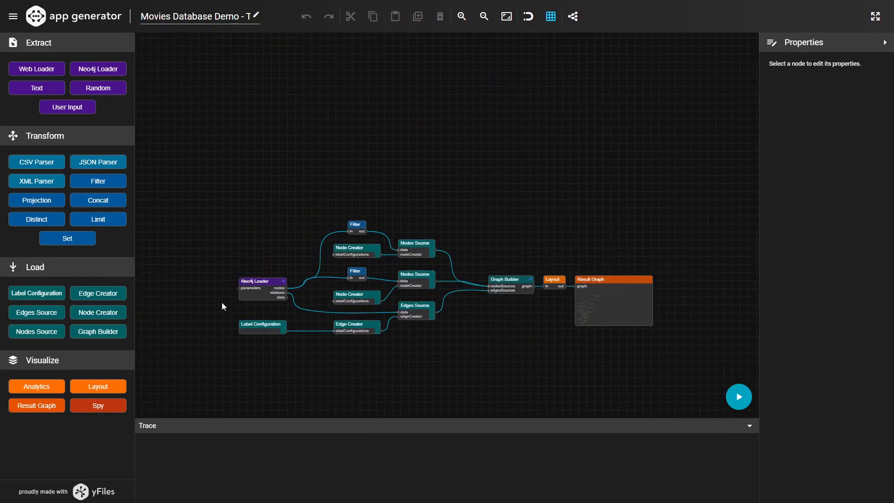
Expand the labels in the loader's nodes output and page through to item 5 to compare the node types
scroll(222, 301, "up", 3)
scroll(324, 317, "up", 2)
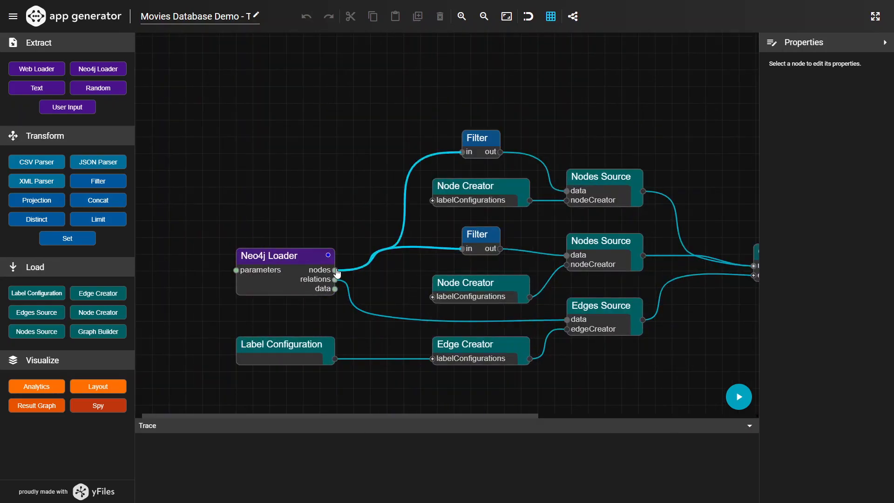
mouse_move(337, 272)
left_click(344, 337)
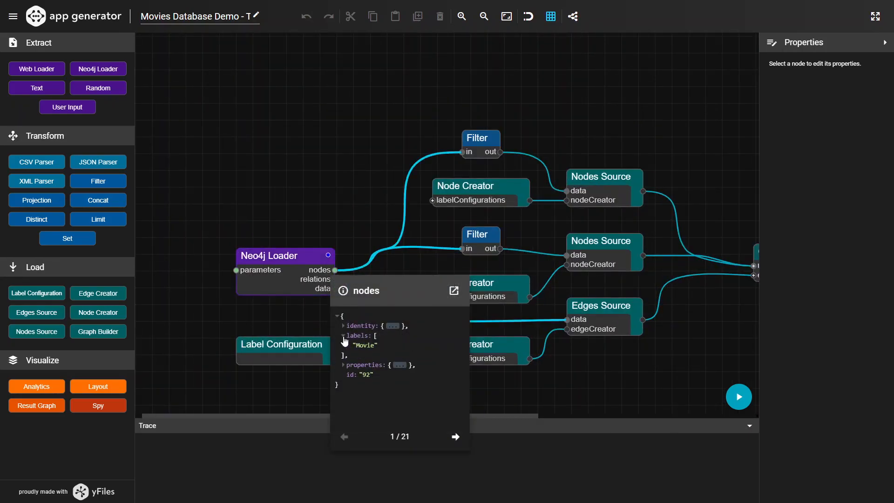
left_click(455, 436)
left_click(455, 436)
left_click(455, 436)
left_click(455, 436)
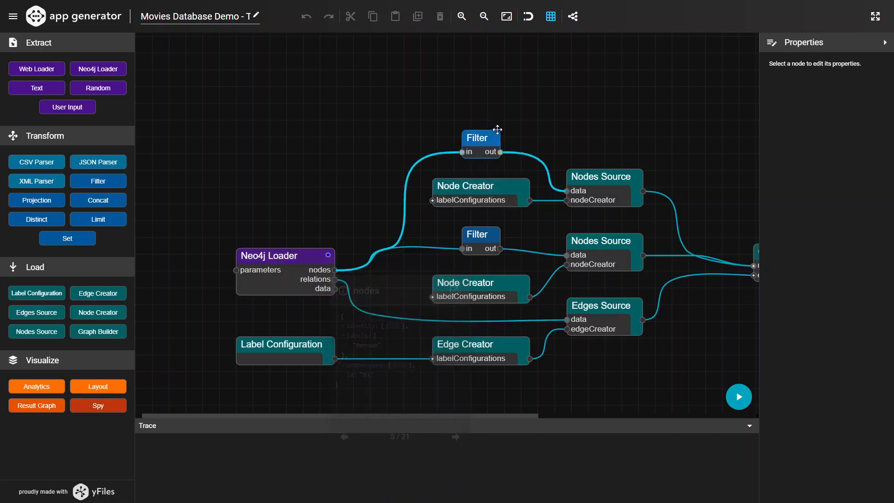
Compare the predicates of the two Filters and check the items leaving the Movie filter
left_click(478, 138)
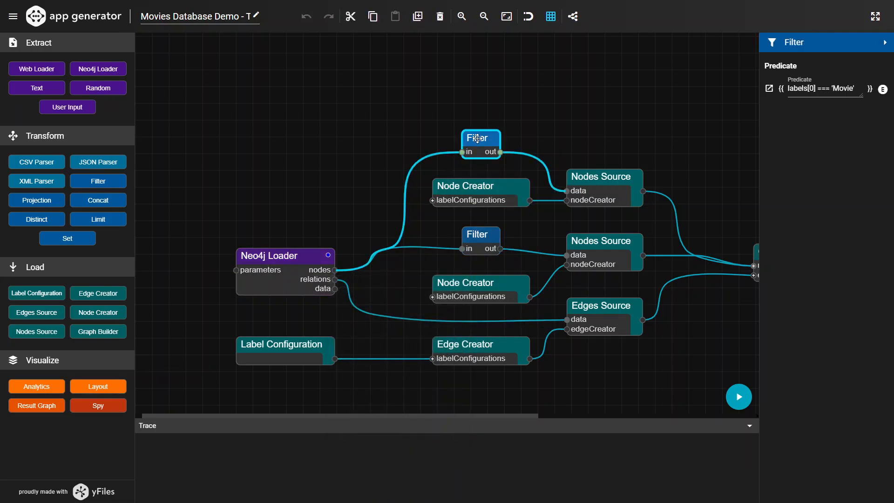
left_click(484, 236)
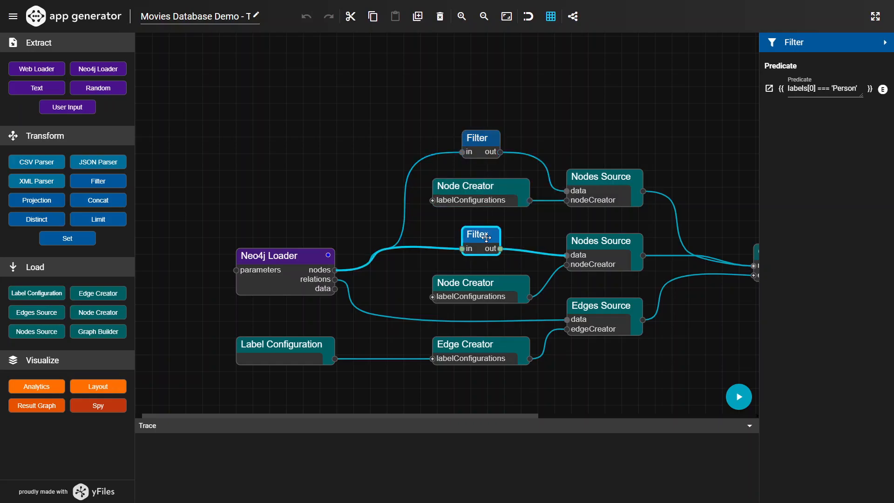
mouse_move(501, 153)
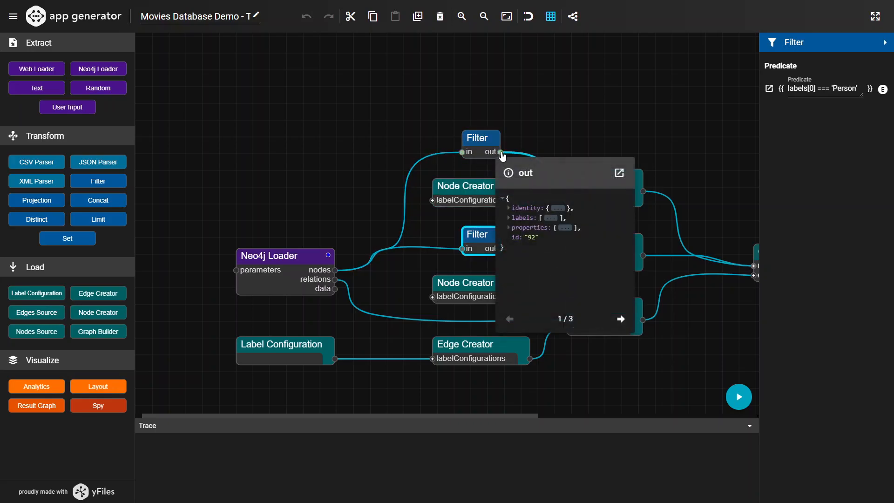
scroll(373, 243, "down", 2)
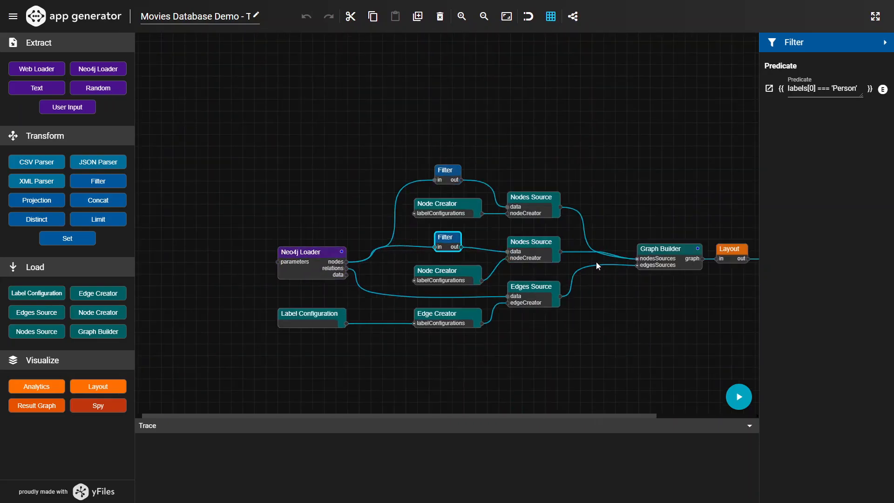
Move the Result Graph beneath the Graph Builder and Layout blocks so its preview fits in view
scroll(596, 261, "up", 3)
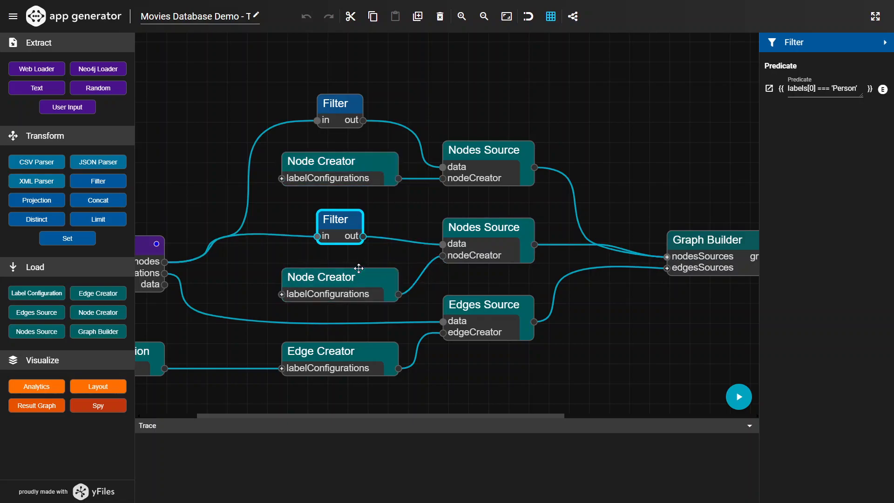
scroll(271, 265, "down", 3)
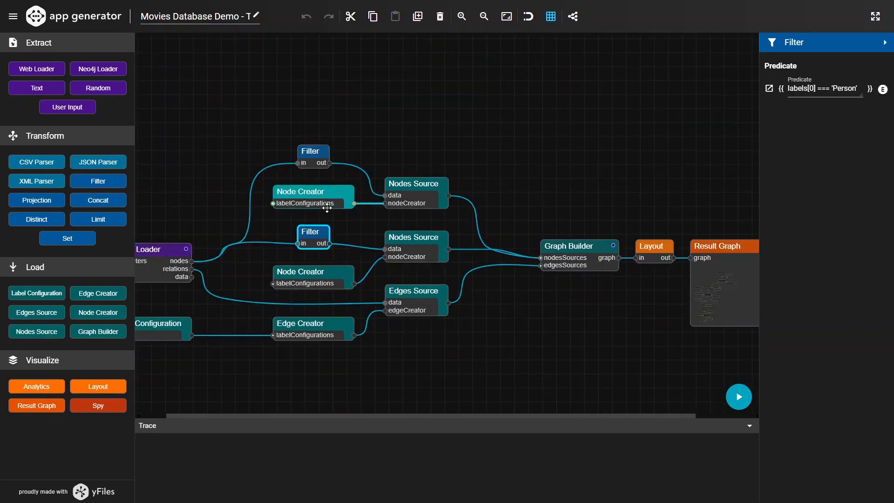
left_click_drag(722, 268, 508, 303)
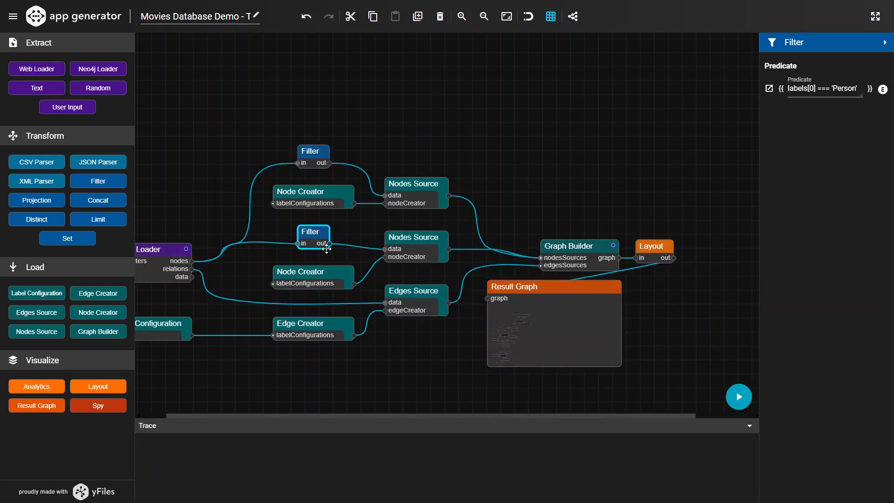
Fill the person Node Creator's nodes with red, and switch its style provider to VueJSNodeStyle
left_click(312, 274)
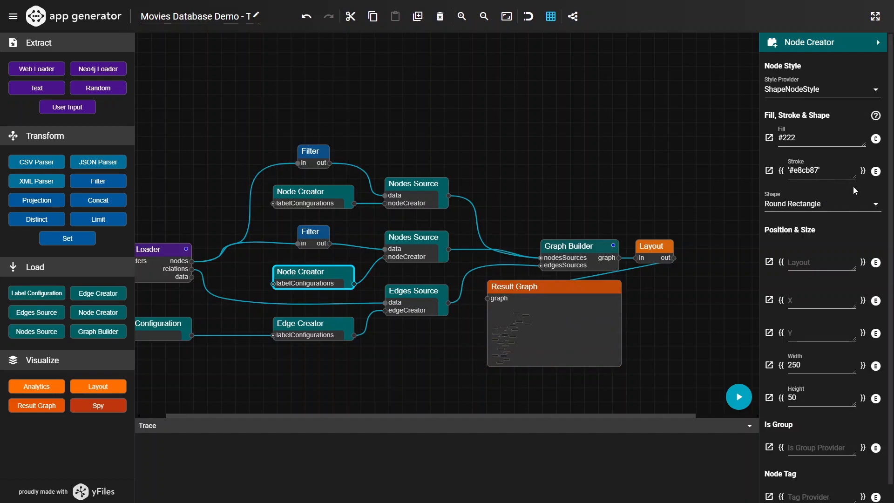
left_click_drag(809, 140, 777, 144)
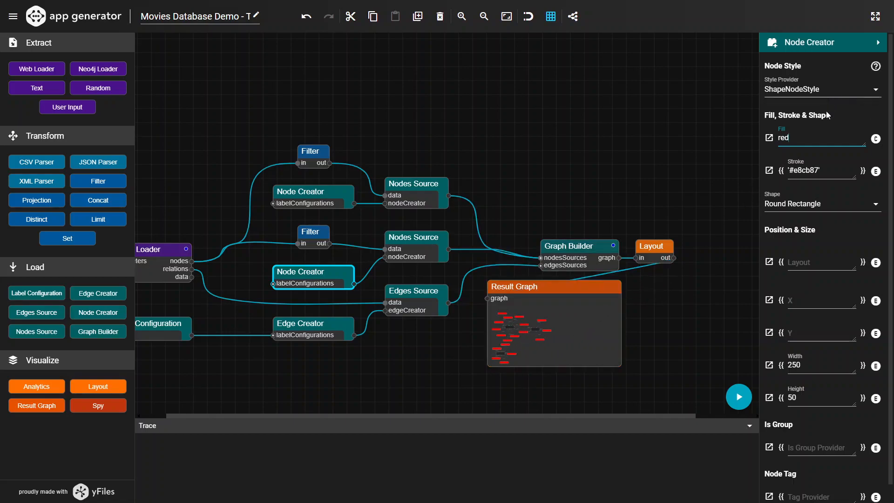
left_click(875, 92)
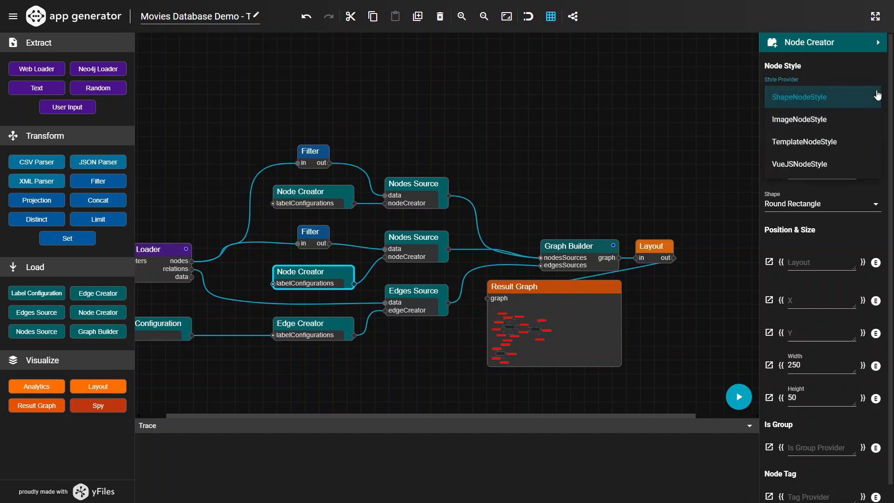
left_click(826, 165)
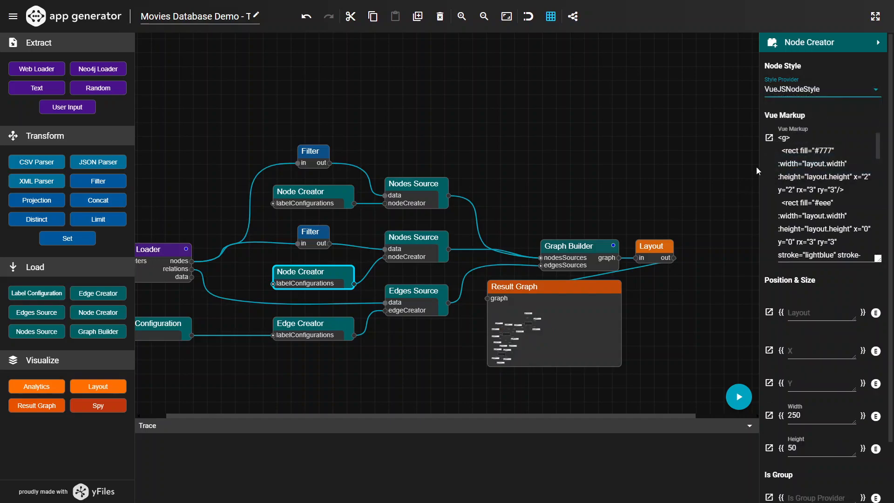
Examine the person nodes' Vue markup, including the name and born bindings and the zoom condition, and close it without changes
left_click(769, 138)
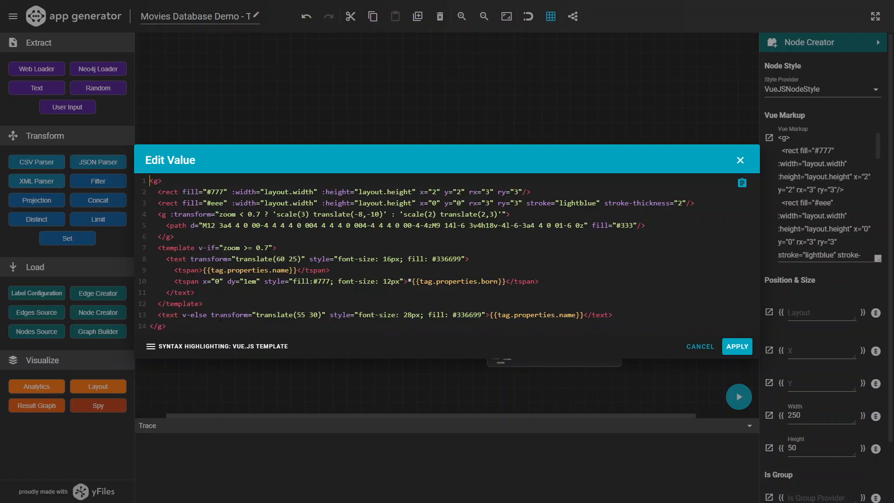
left_click(239, 347)
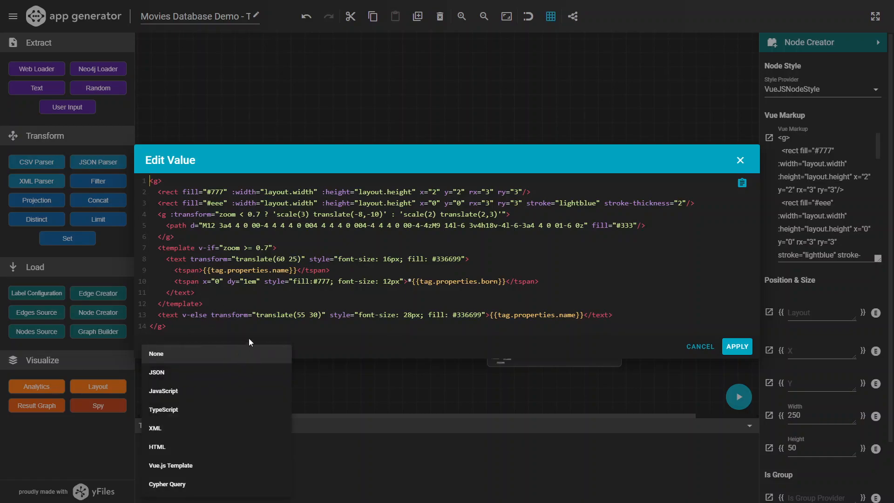
left_click(247, 345)
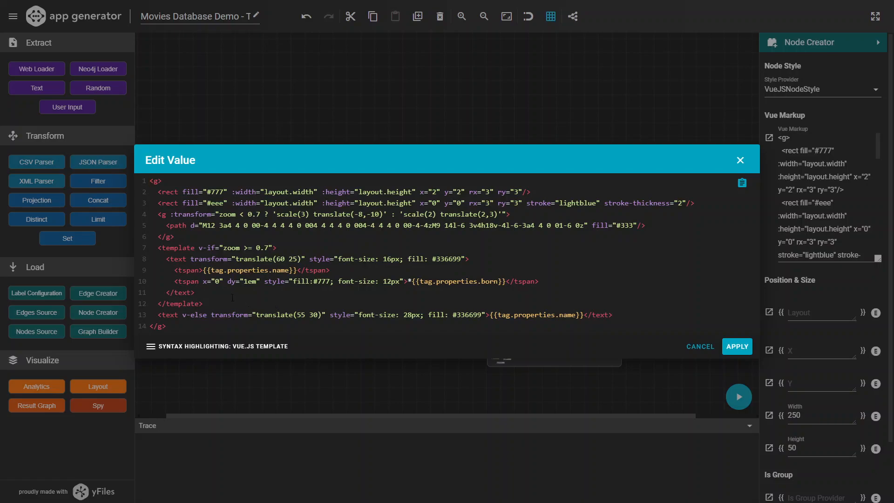
left_click_drag(205, 270, 297, 270)
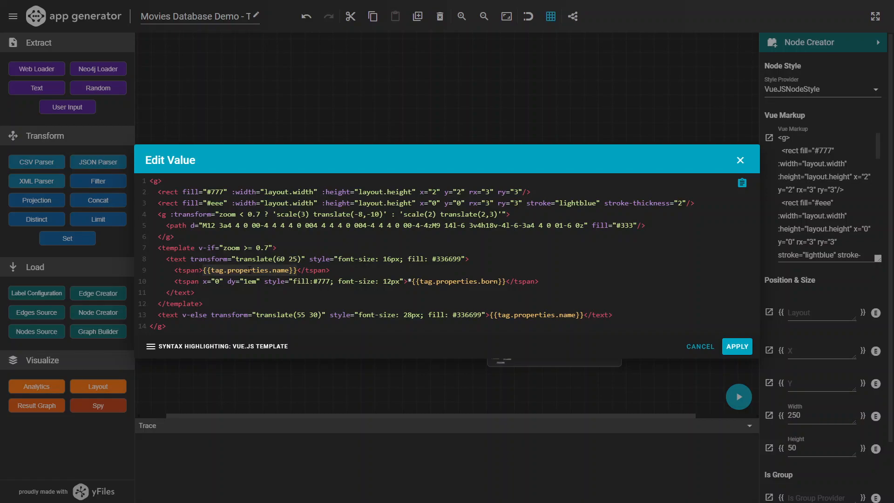
left_click(281, 270)
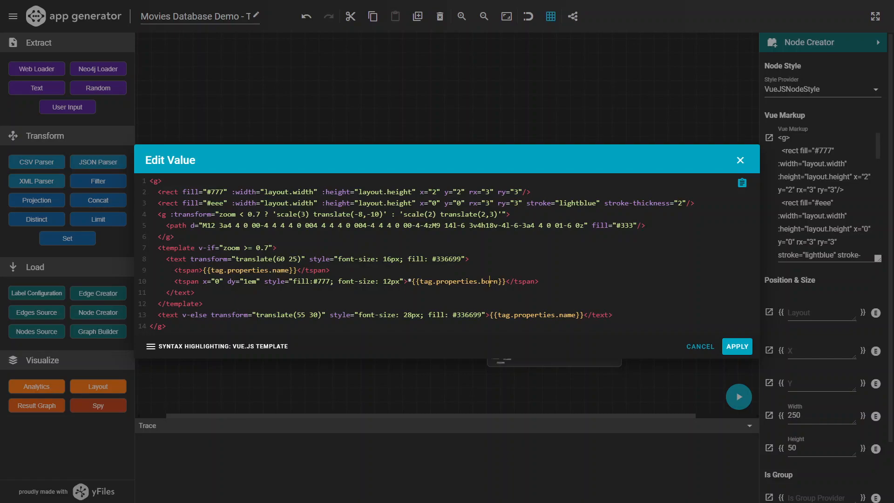
left_click_drag(408, 281, 413, 281)
left_click_drag(199, 247, 216, 247)
double_click(230, 248)
left_click(705, 347)
Set the movie Node Creator's style provider to VueJSNodeStyle and review how its markup draws stars from the votes property
left_click(306, 192)
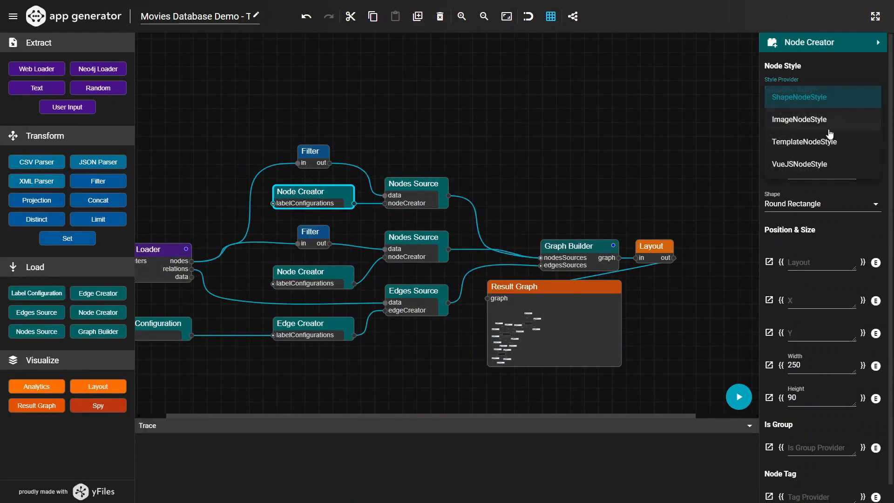
left_click(801, 164)
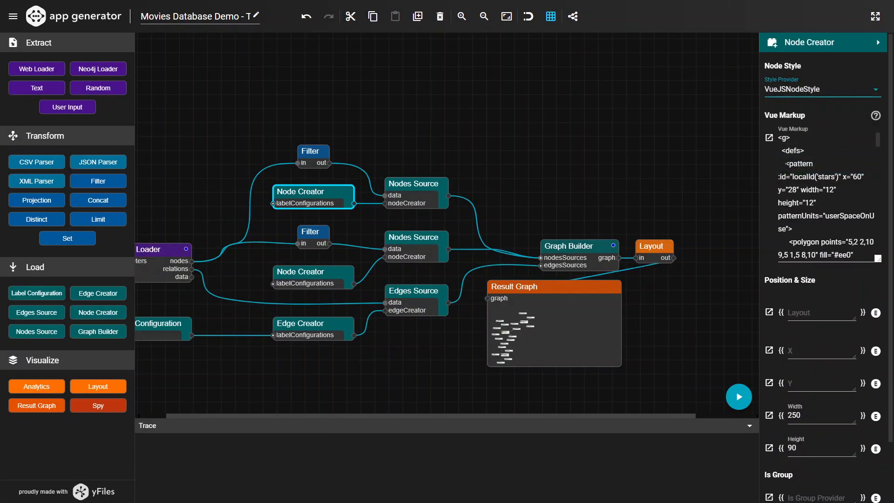
left_click(769, 138)
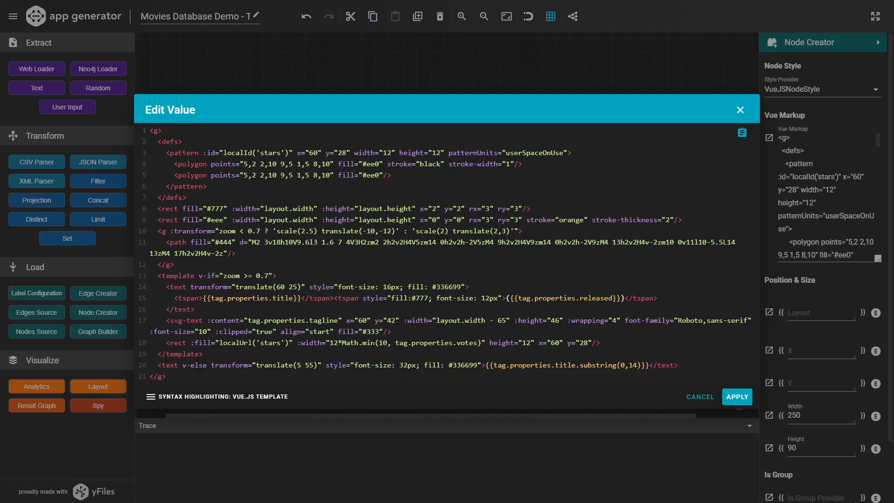
left_click_drag(298, 342, 486, 343)
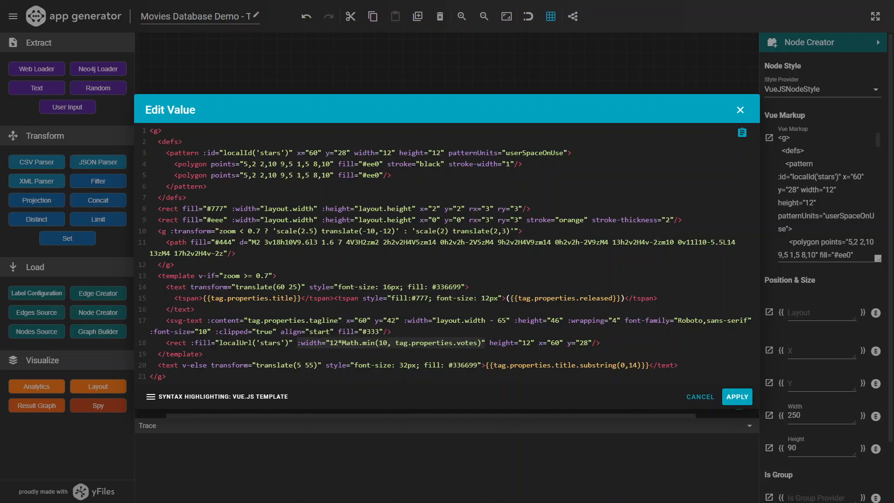
left_click(261, 343)
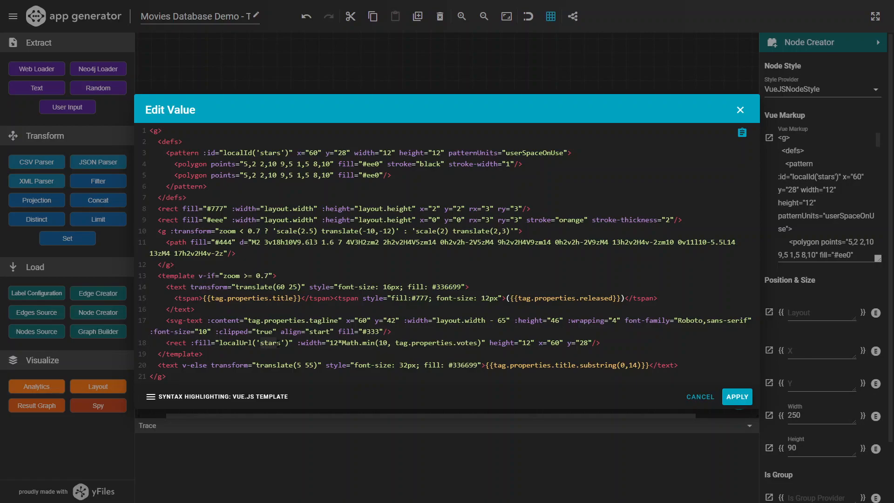
left_click(701, 397)
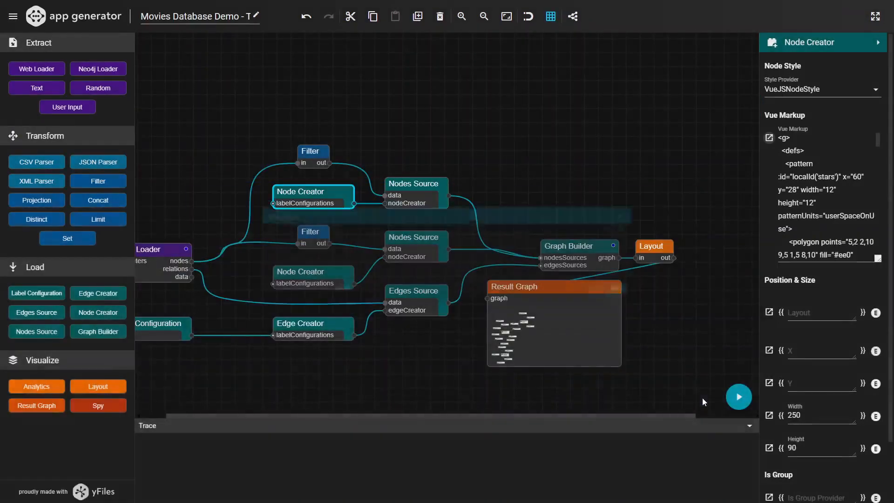
Run the application preview in light mode and inspect The Da Vinci Code movie node up close
left_click(734, 406)
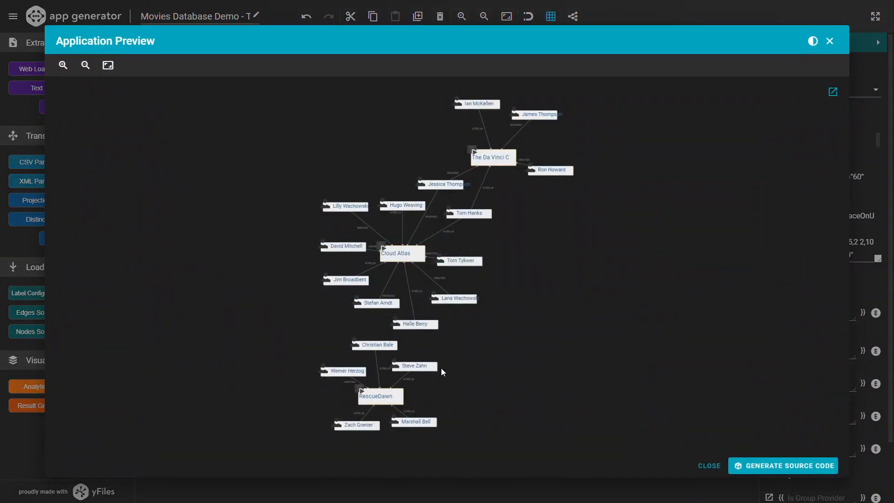
left_click(813, 41)
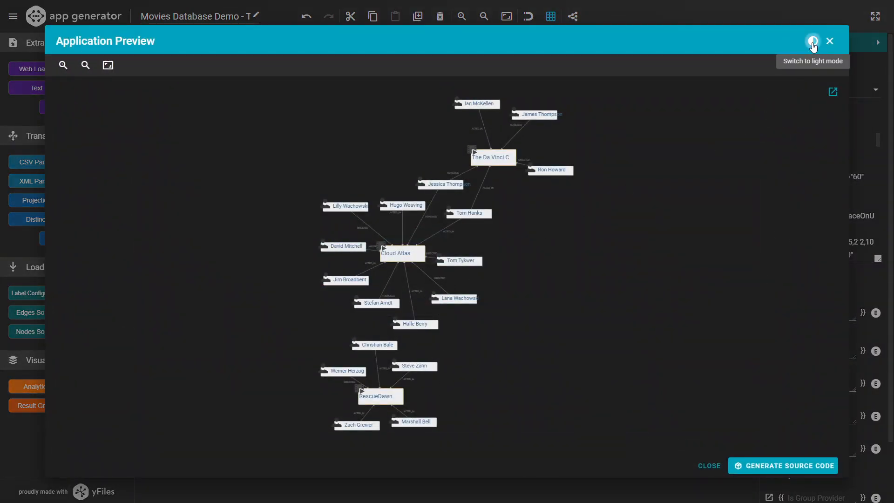
scroll(276, 306, "down", 2)
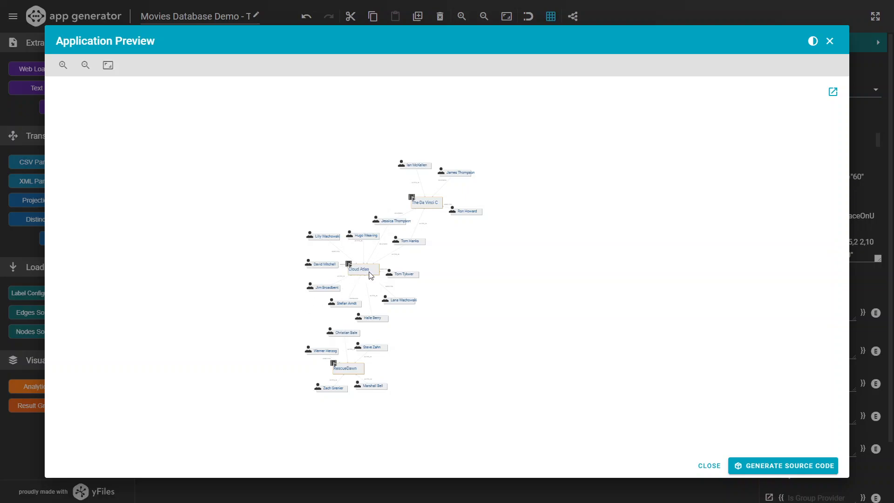
scroll(350, 274, "up", 4)
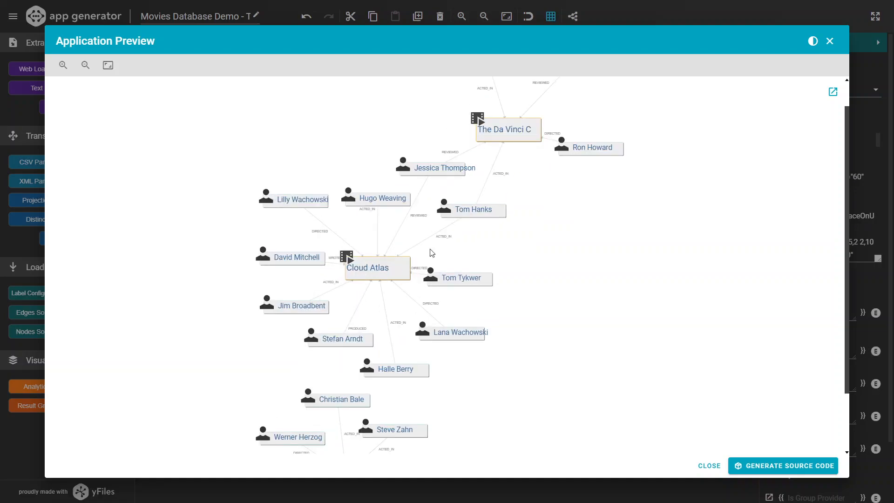
scroll(518, 112, "up", 2)
scroll(518, 119, "up", 4)
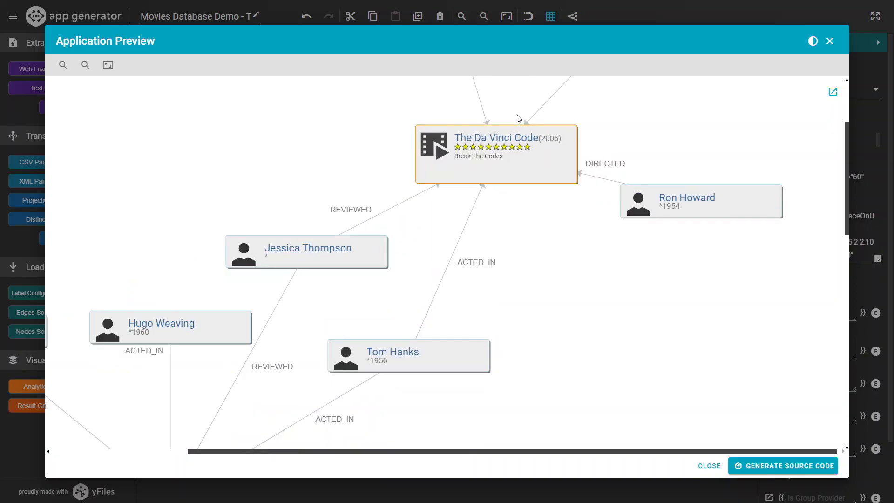
scroll(527, 138, "up", 1)
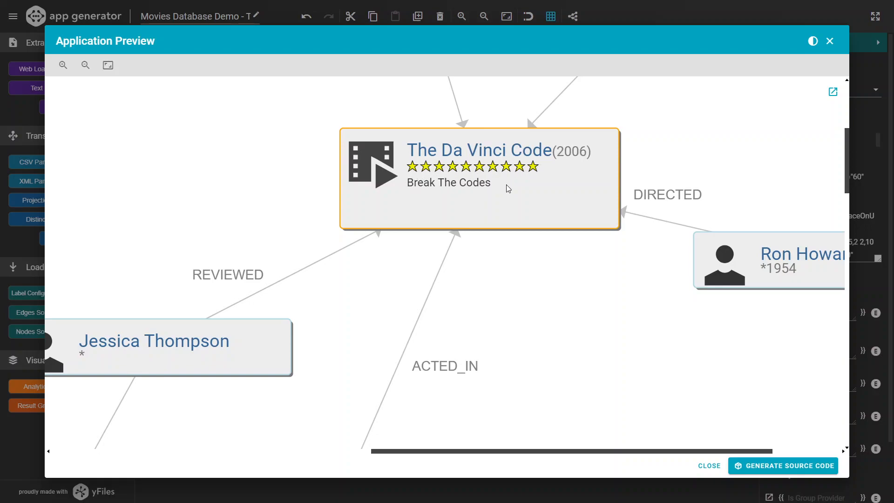
scroll(605, 321, "down", 2)
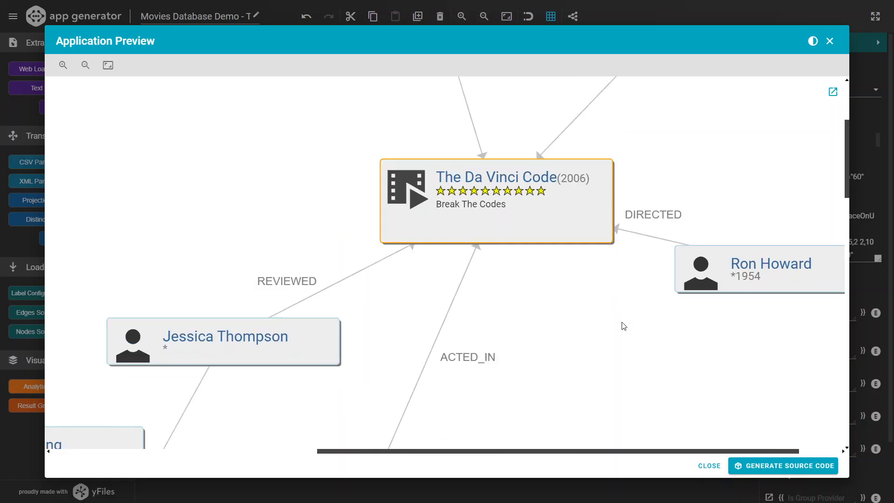
Examine the director node beside The Da Vinci Code and the people around Cloud Atlas at different zoom levels
left_click_drag(677, 342, 467, 316)
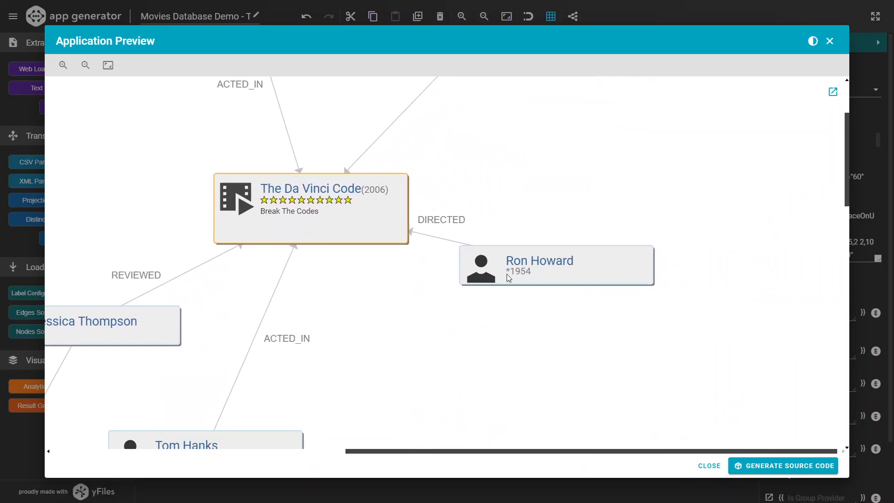
left_click_drag(434, 349, 660, 286)
scroll(572, 306, "down", 3)
left_click_drag(379, 390, 501, 217)
scroll(503, 258, "down", 2)
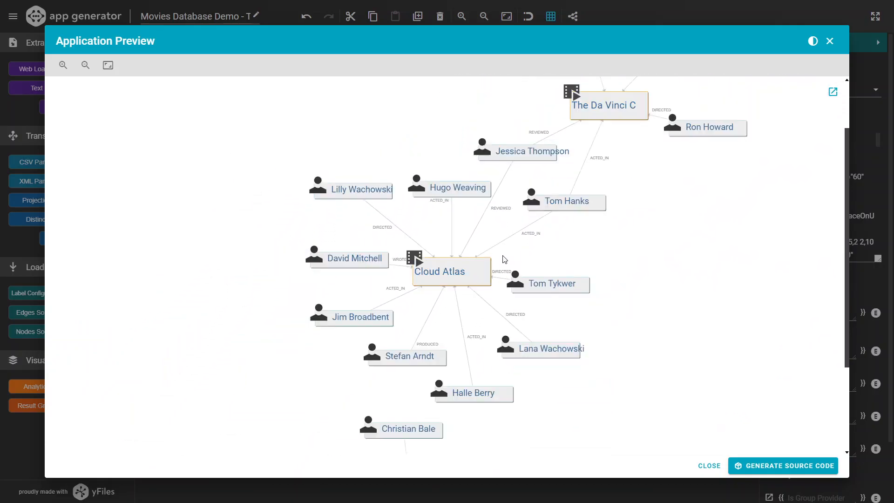
left_click_drag(539, 251, 473, 246)
scroll(399, 279, "down", 2)
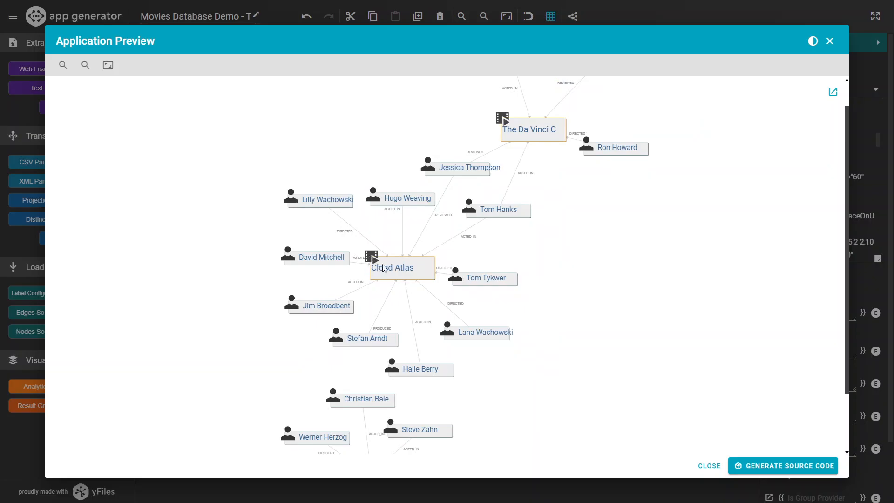
scroll(385, 293, "down", 2)
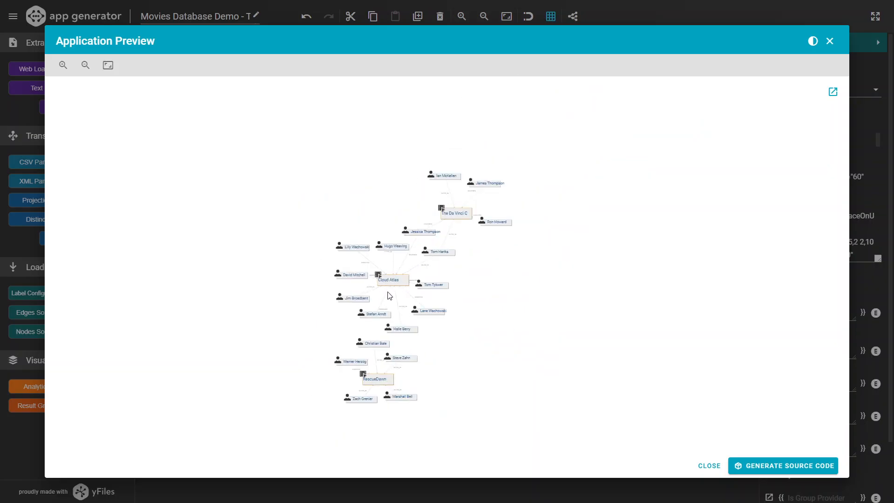
Inspect the title, year, stars and tagline on the Cloud Atlas node, and close the application preview
scroll(387, 289, "up", 5)
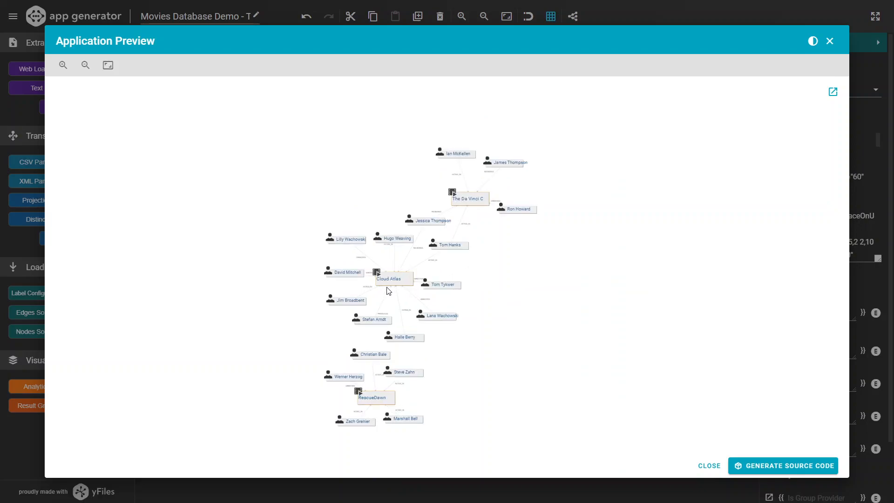
scroll(386, 282, "up", 2)
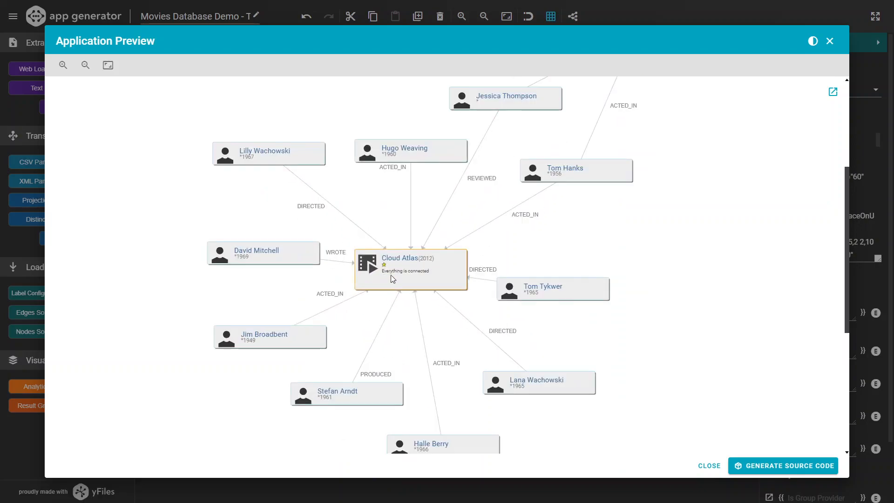
scroll(399, 262, "up", 3)
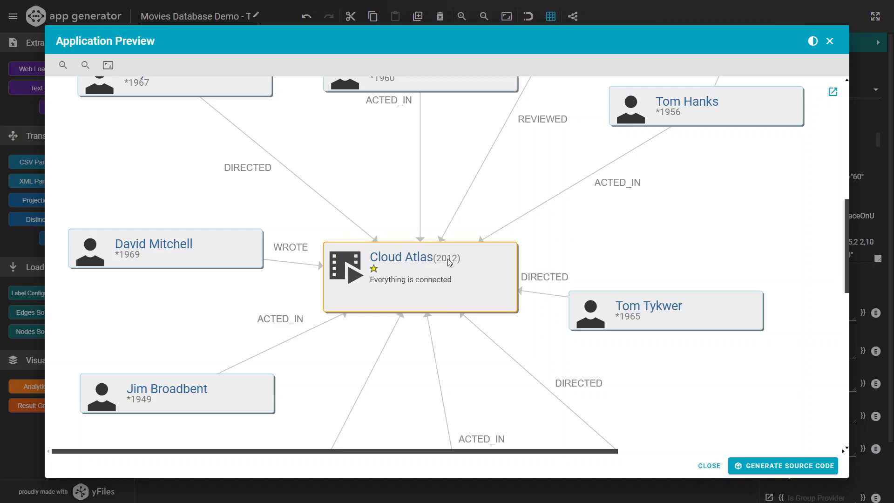
scroll(403, 300, "down", 5)
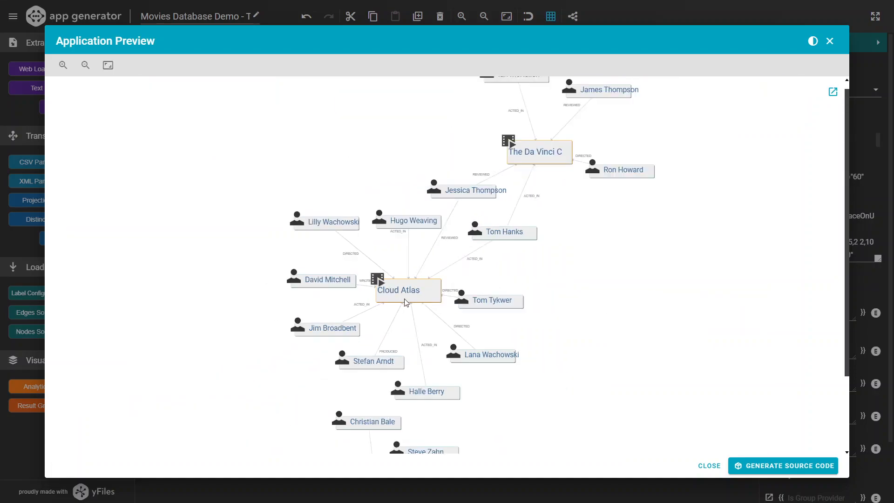
left_click(707, 465)
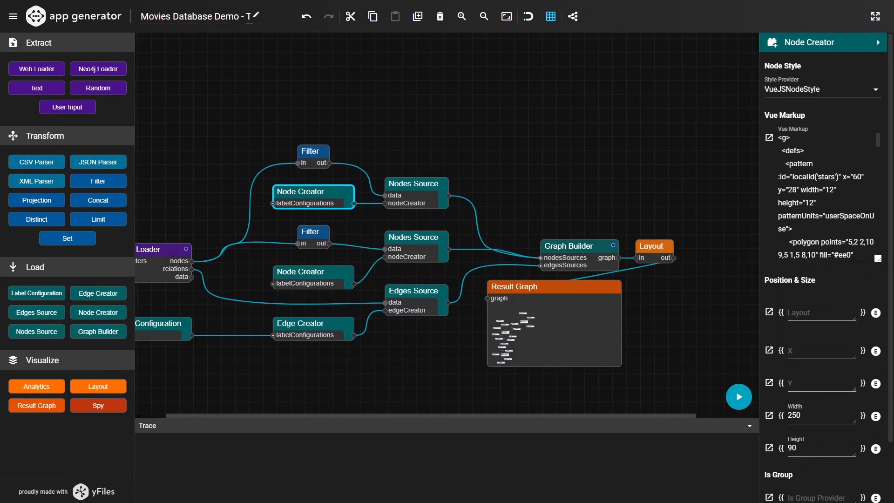
Clear the current project and load the "Movies Database Demo - L…" project in its place
left_click_drag(38, 347, 473, 258)
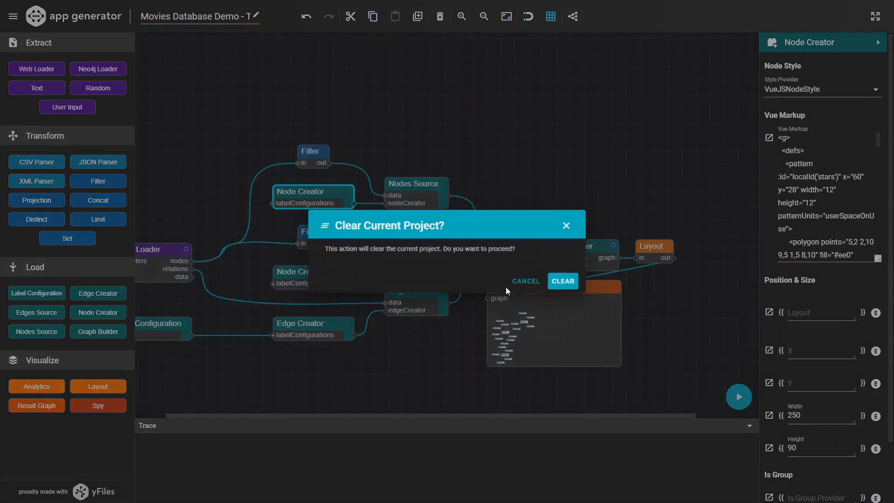
left_click(563, 281)
left_click(505, 325)
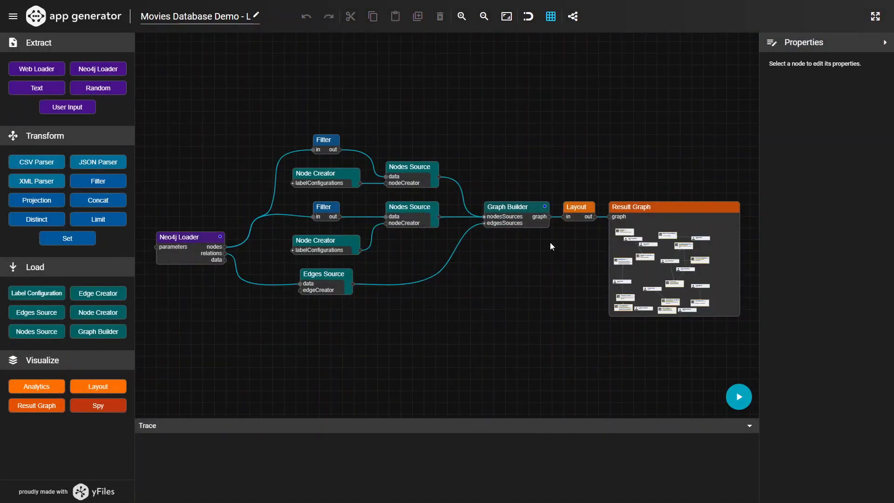
Try the Orthogonal layout style on the Layout block, comparing the result graph, and return the style to Organic
left_click(578, 207)
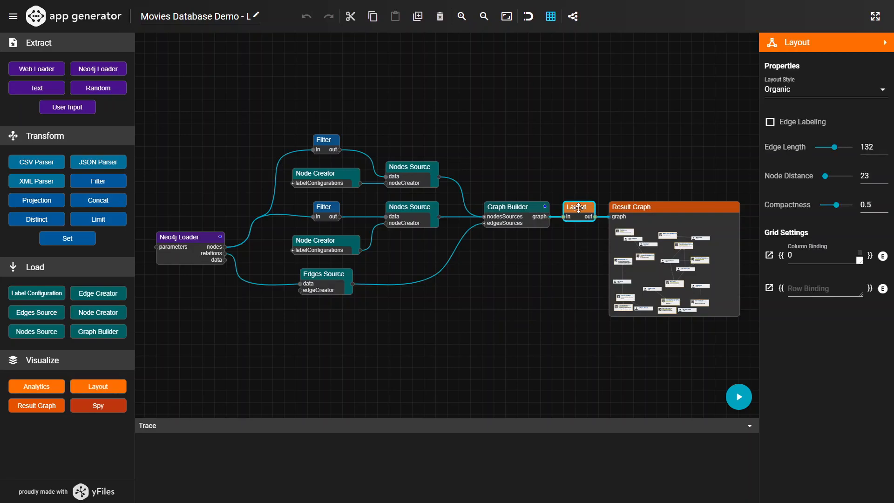
left_click(882, 89)
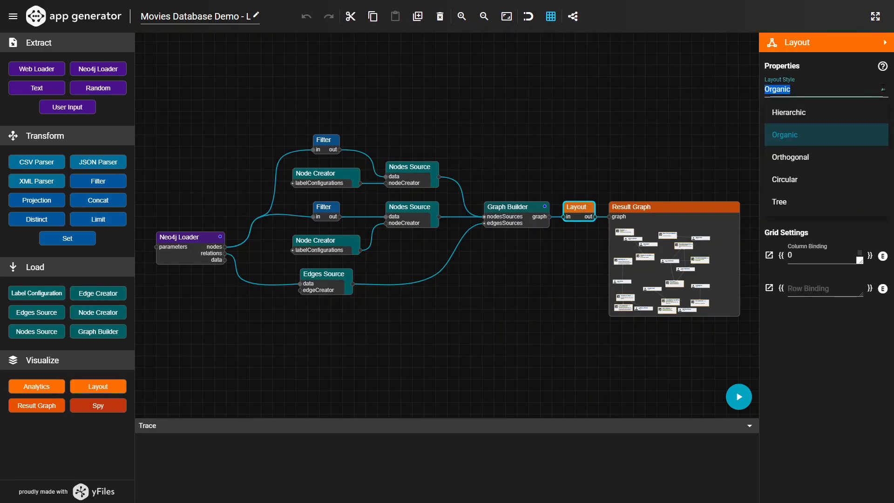
scroll(702, 274, "up", 3)
scroll(561, 326, "down", 3)
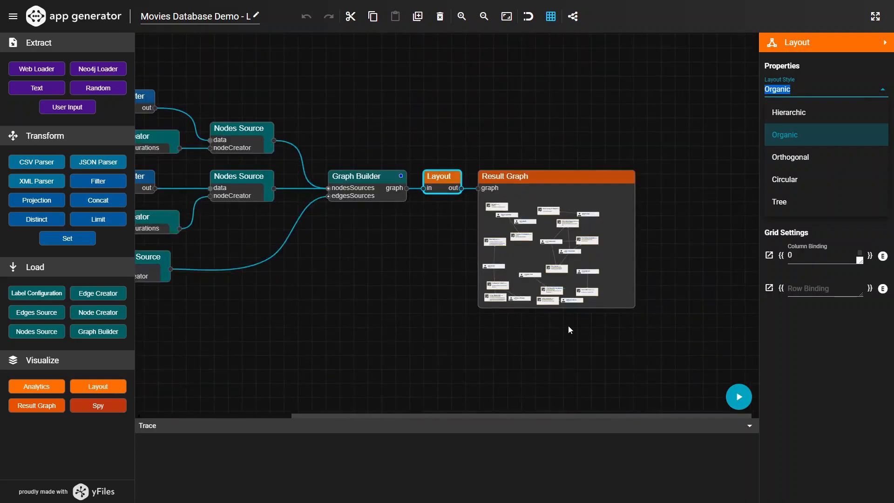
scroll(602, 322, "up", 4)
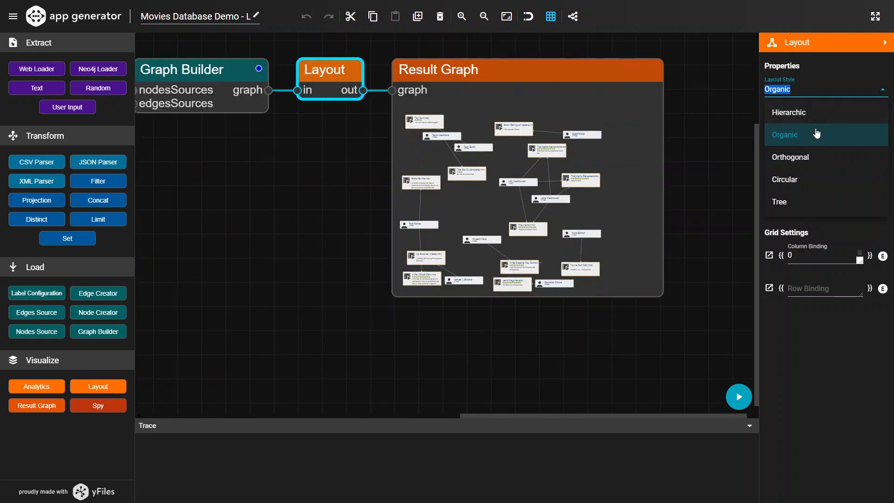
left_click(799, 158)
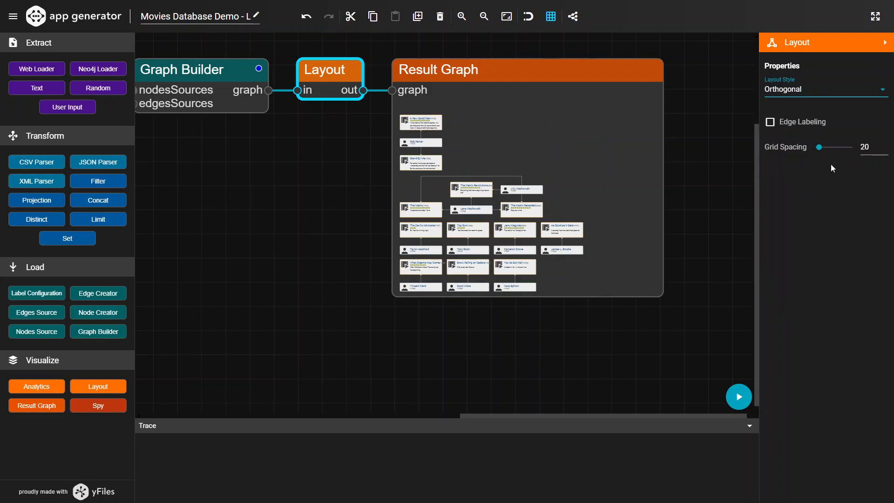
left_click(882, 90)
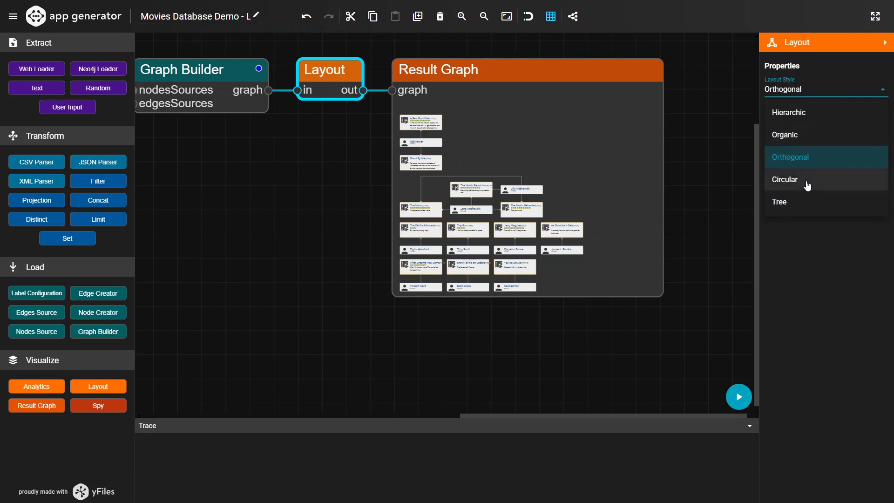
left_click(791, 134)
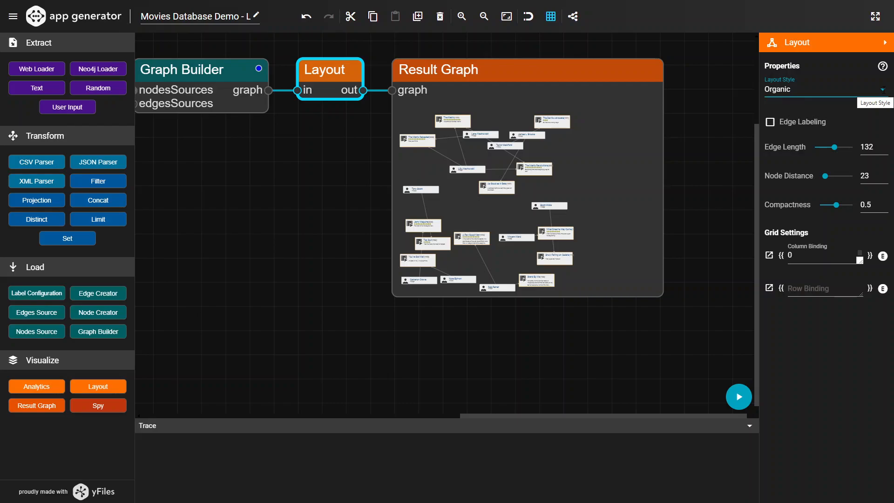
Set the Layout block's layout style to Circular with the BCC Isolated style
left_click(882, 89)
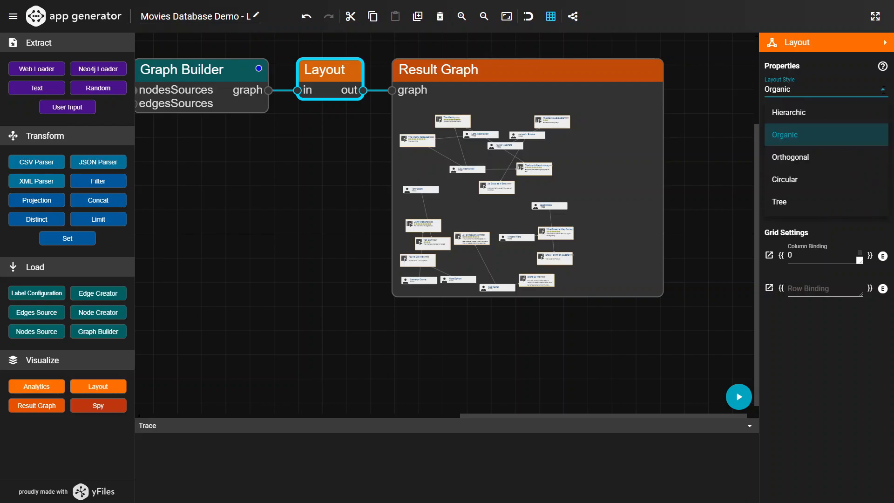
left_click(815, 184)
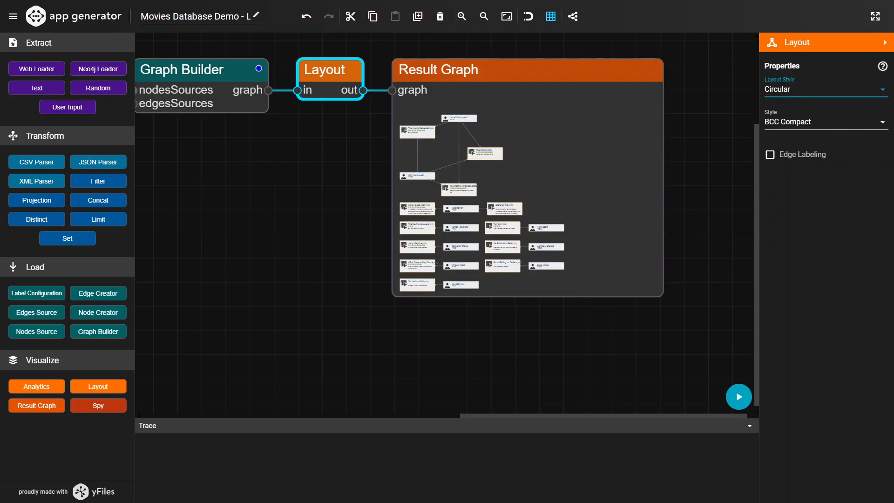
left_click(833, 122)
left_click(827, 166)
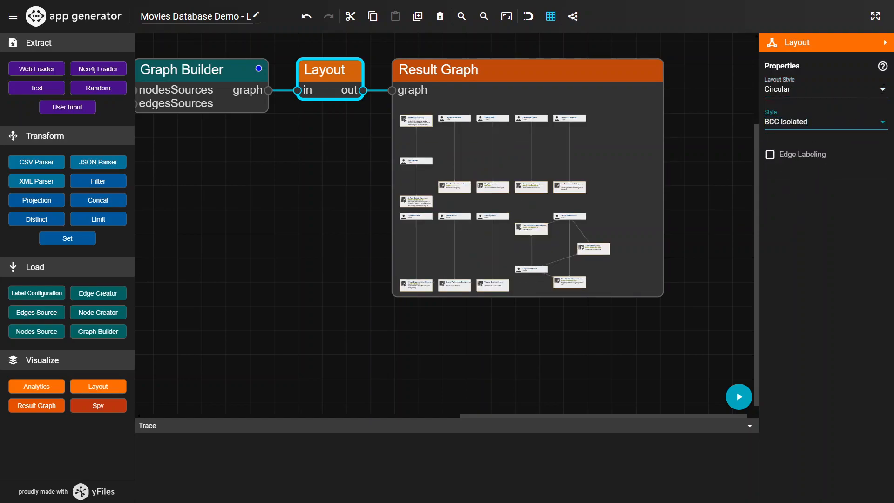
Set the Layout block's layout style to Hierarchic and its node distance to 31
left_click(839, 90)
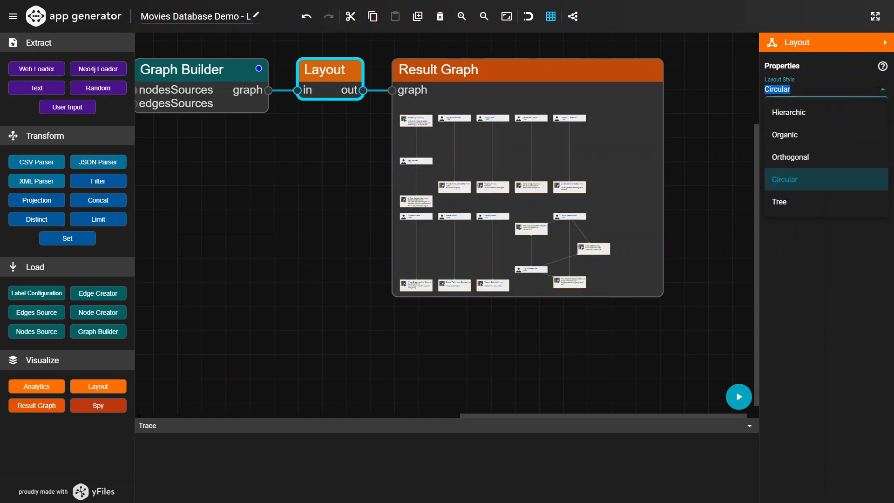
left_click(789, 113)
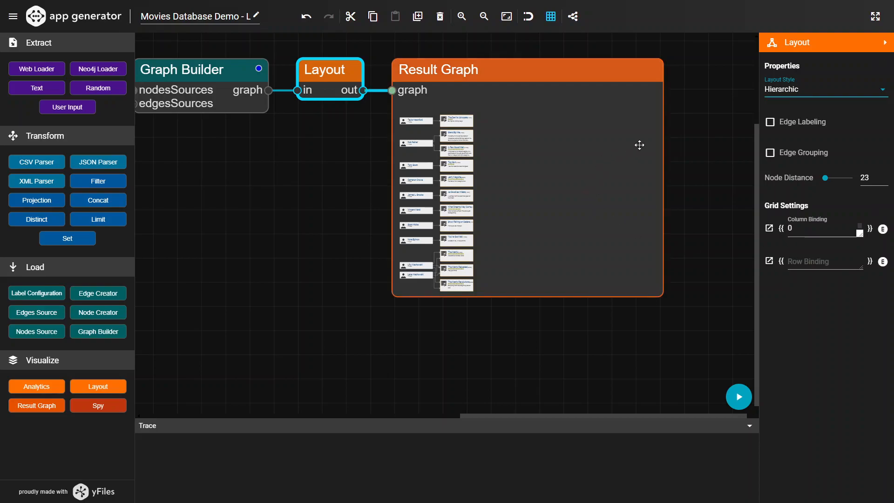
scroll(633, 144, "up", 3)
scroll(600, 179, "down", 1)
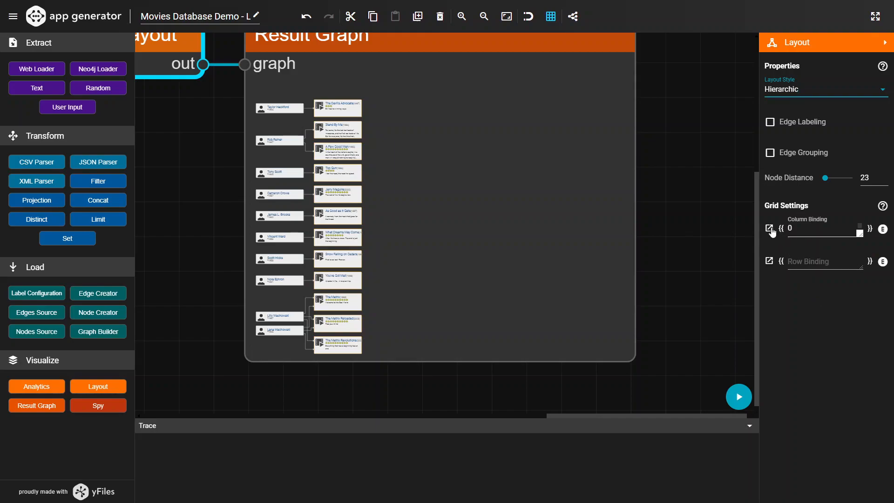
left_click(833, 179)
left_click_drag(832, 175, 827, 178)
left_click_drag(826, 178, 826, 177)
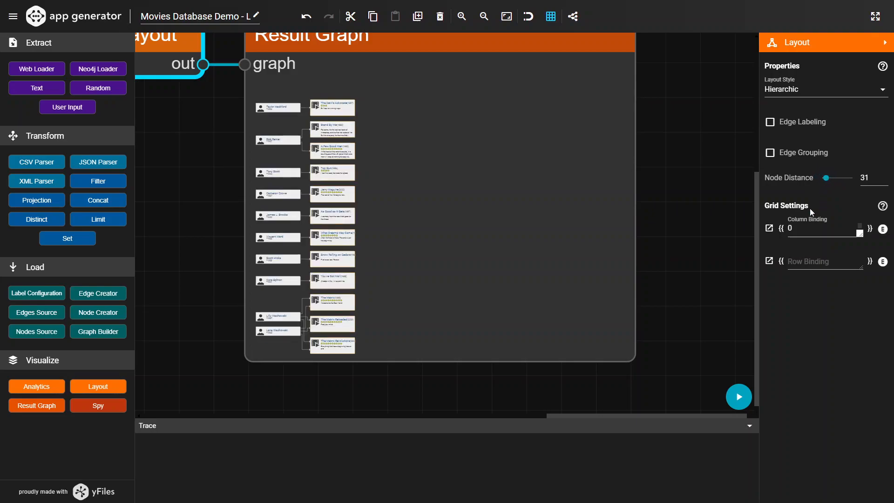
Set the layout's Column Binding to labels['0'] === 'Movie' ? properties.released/10 : 0 and inspect the movie columns in the result graph
left_click(769, 228)
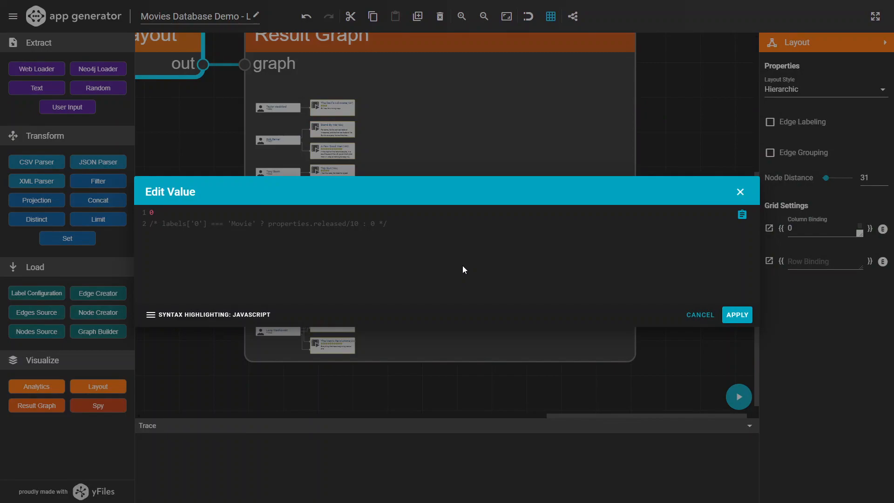
key("BackSpace")
key("Delete")
key("Delete")
key("Delete")
key("Delete")
key("Delete")
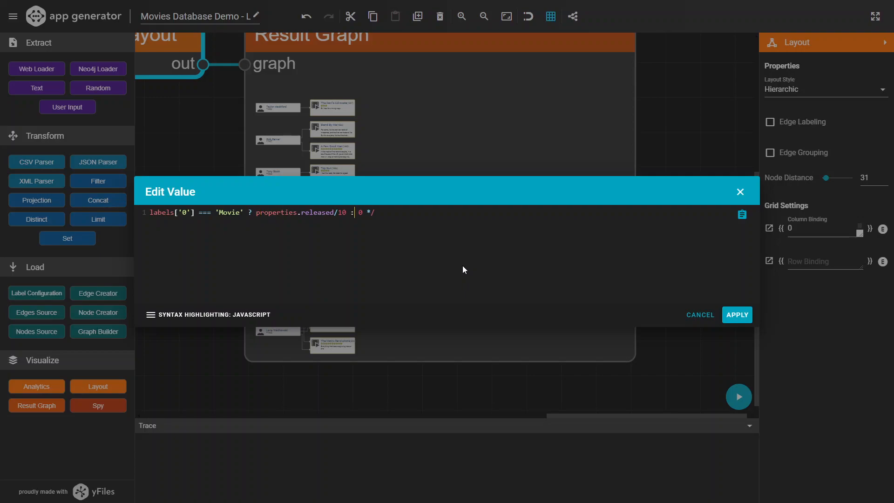
key("BackSpace")
key("BackSpace")
left_click_drag(257, 214, 345, 216)
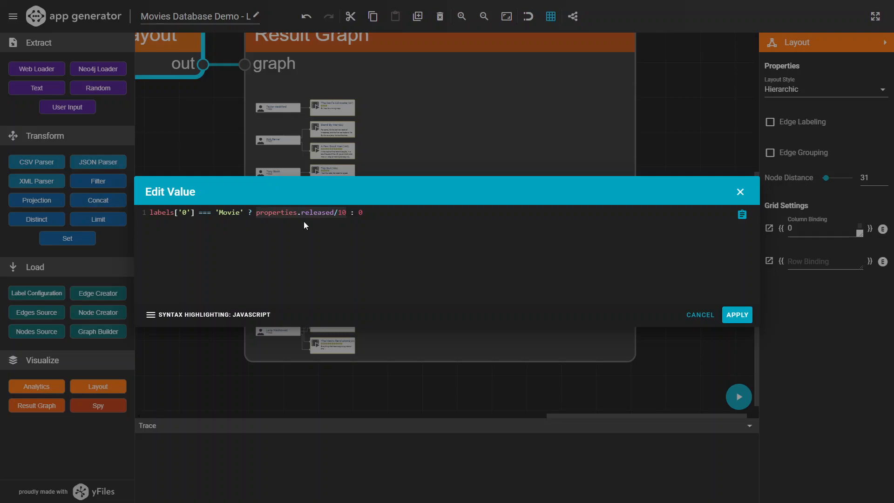
left_click(347, 214)
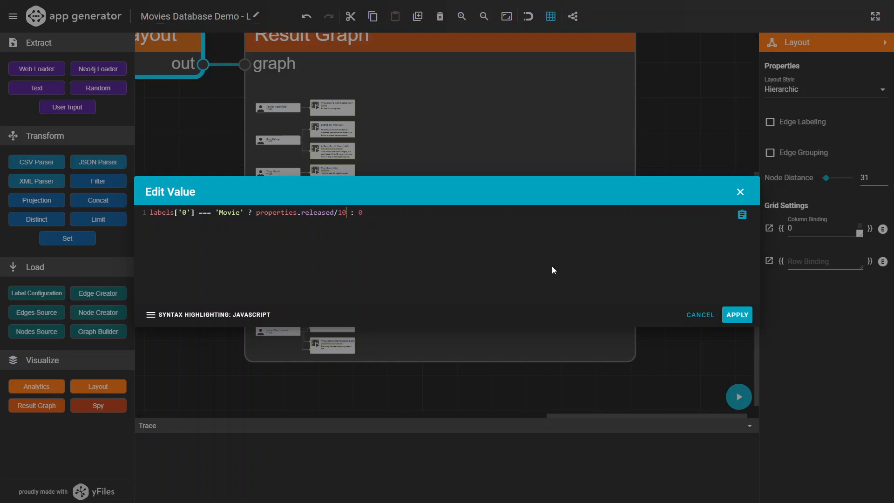
left_click(736, 319)
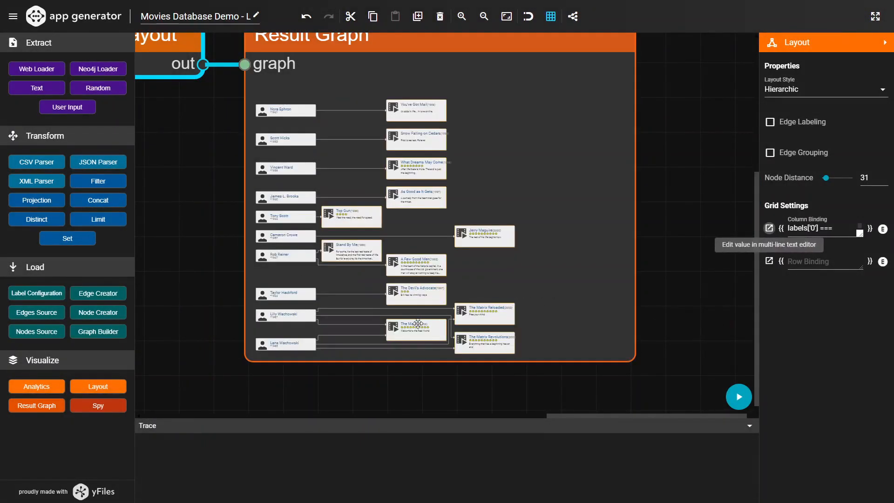
scroll(303, 180, "up", 1)
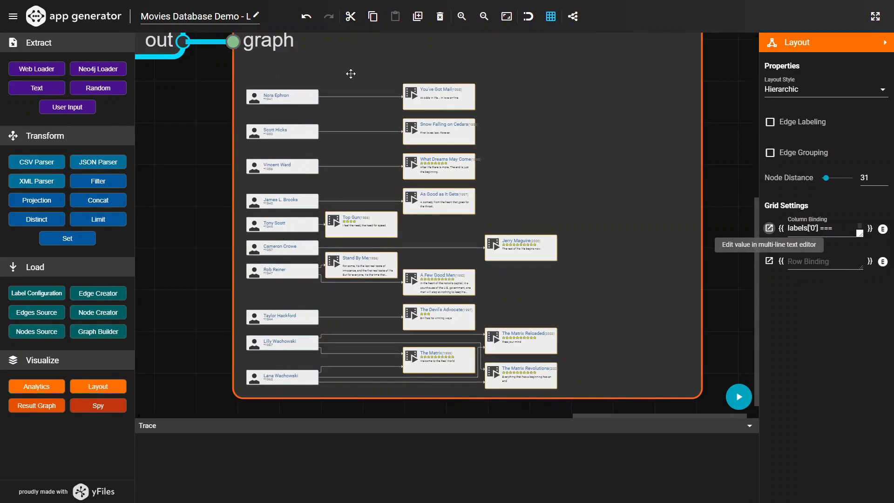
scroll(375, 263, "up", 4)
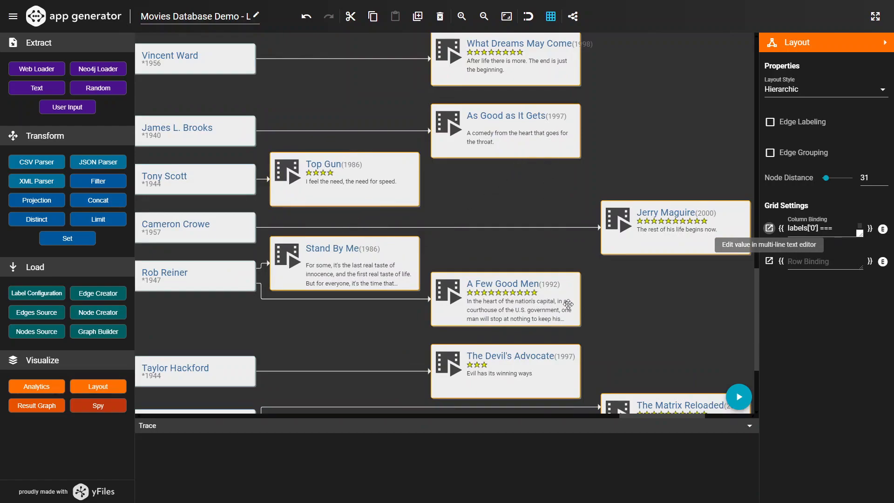
scroll(642, 275, "down", 8)
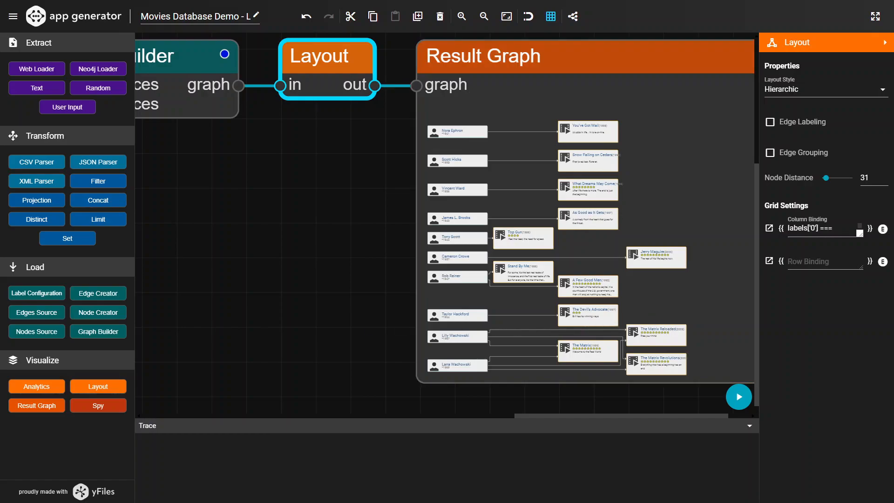
Replace the current project with the local "Movies Database Demo - A…" project, accepting it as a trusted source
left_click_drag(0, 261, 365, 261)
left_click(572, 282)
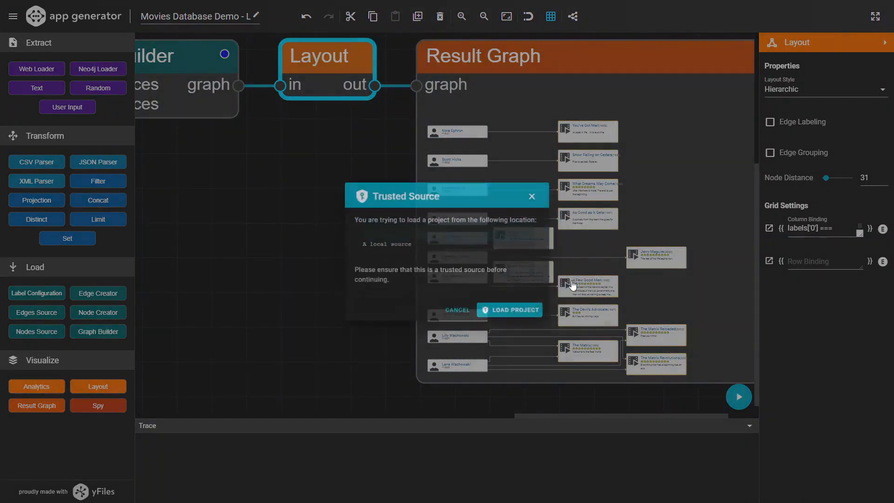
left_click(520, 315)
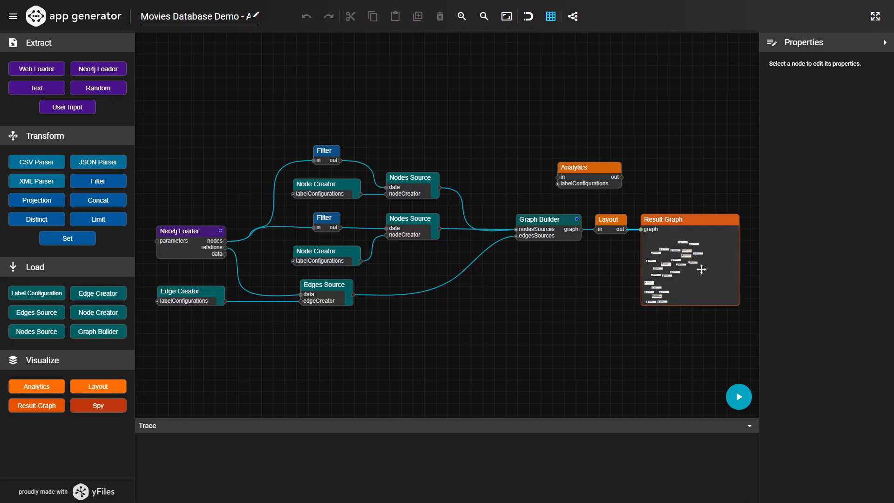
Replace the direct connection between Graph Builder and Layout with one that runs through the Analytics block
scroll(737, 275, "up", 3)
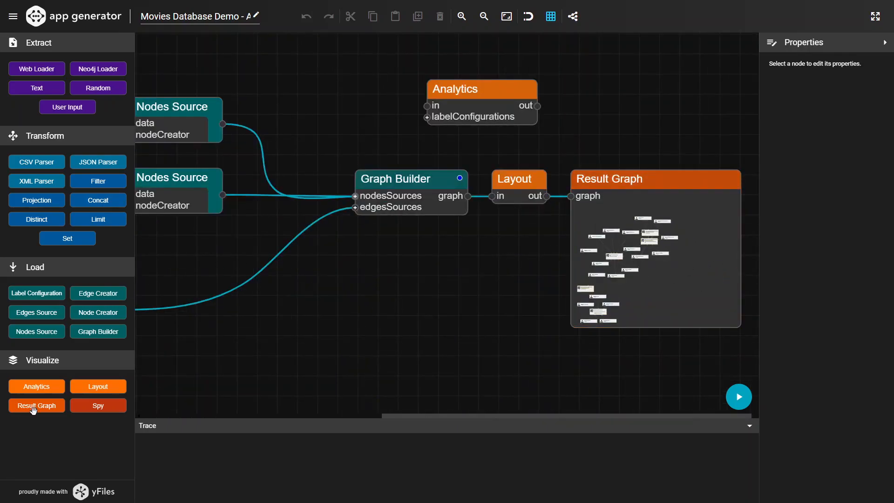
left_click(482, 197)
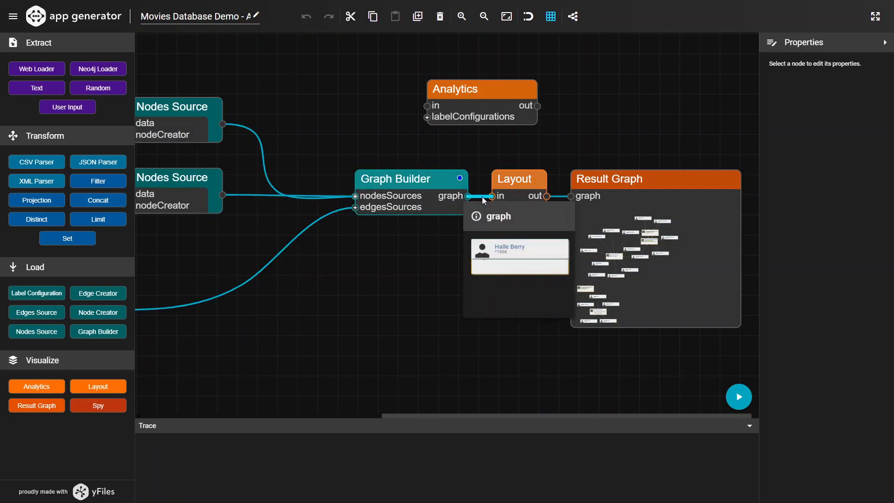
key("Delete")
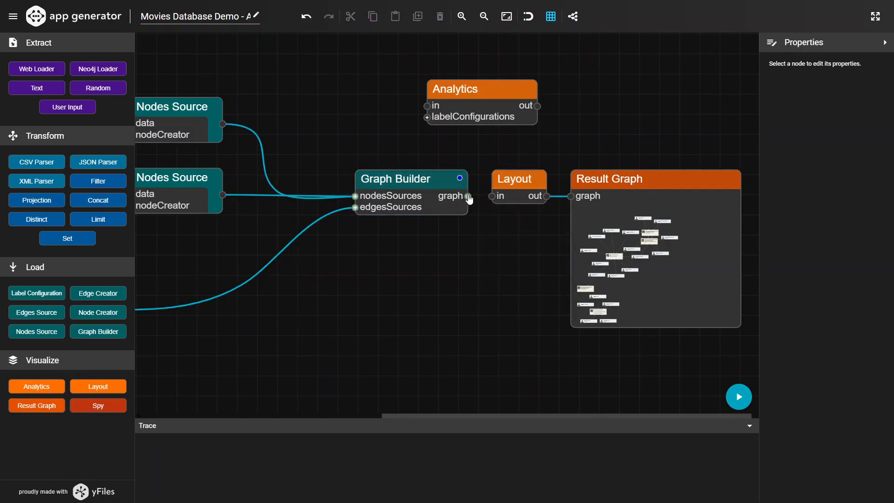
mouse_move(469, 199)
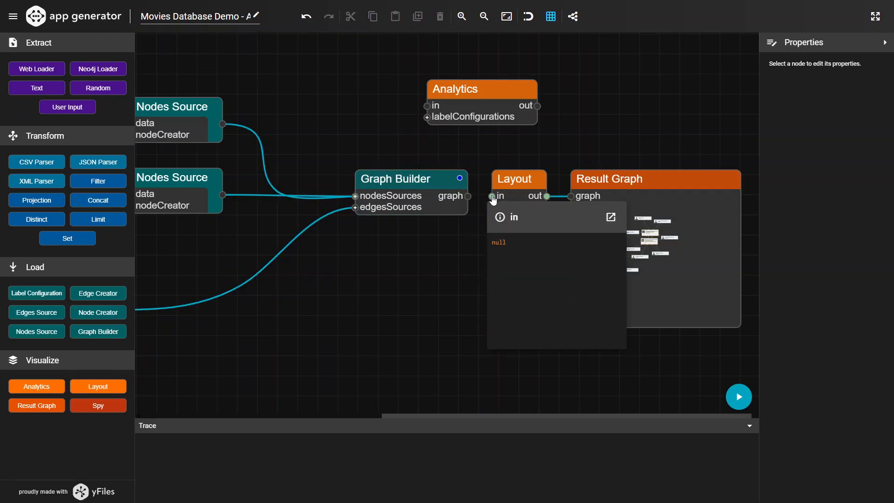
left_click_drag(470, 196, 426, 106)
left_click_drag(537, 106, 493, 196)
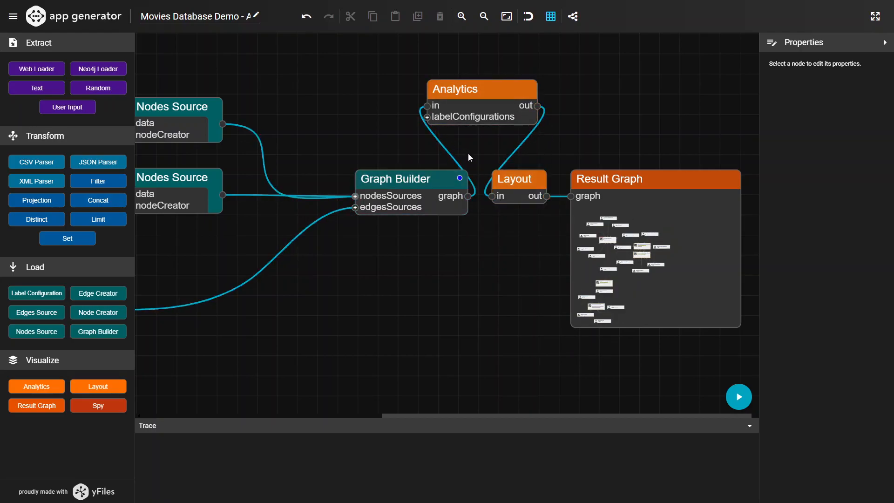
Browse the algorithms available for the Analytics block and set its algorithm to Page Rank
left_click(477, 103)
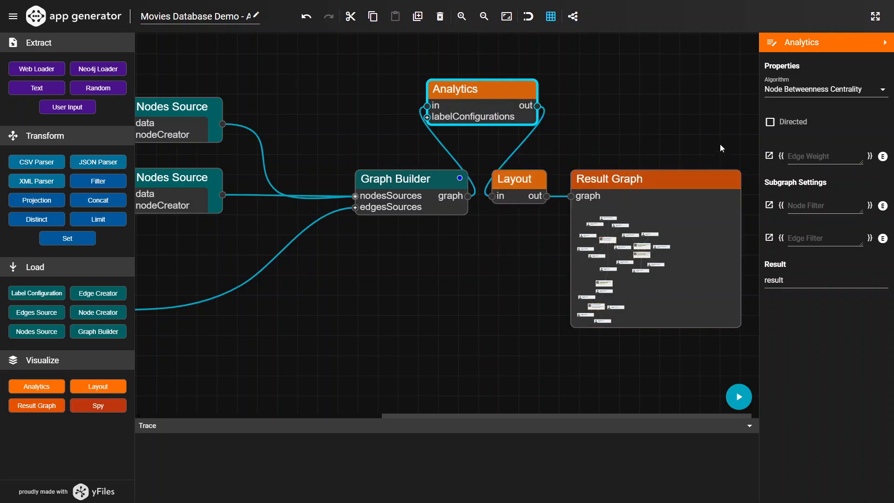
left_click(878, 90)
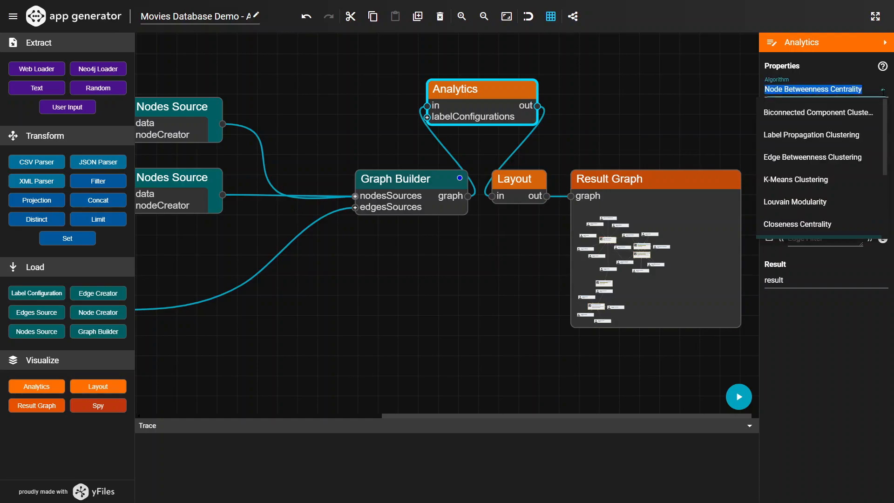
scroll(873, 131, "down", 5)
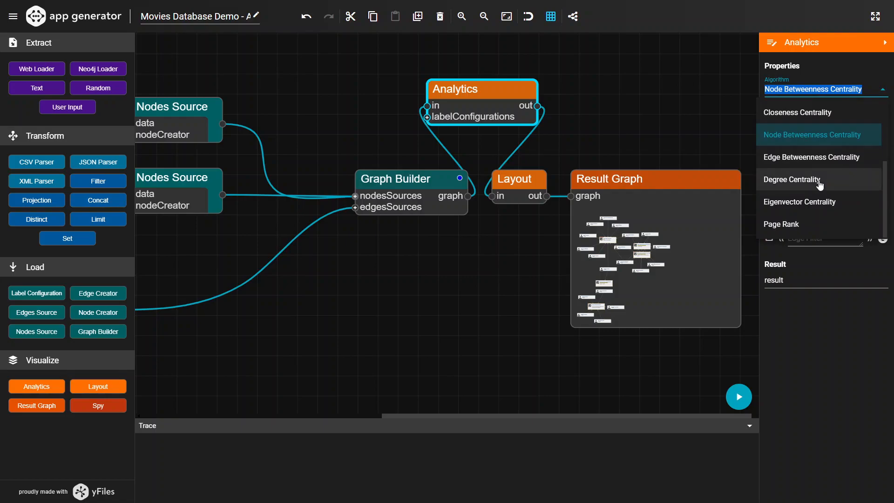
scroll(821, 185, "up", 4)
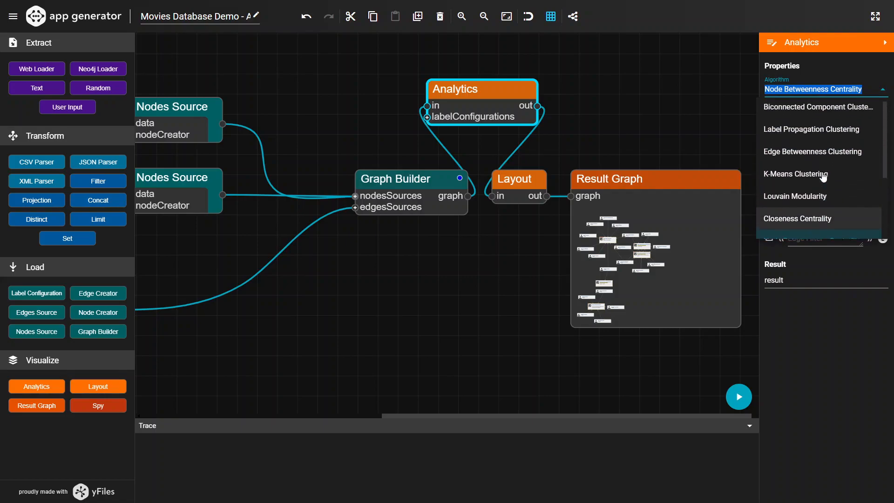
scroll(826, 182, "down", 3)
left_click(798, 224)
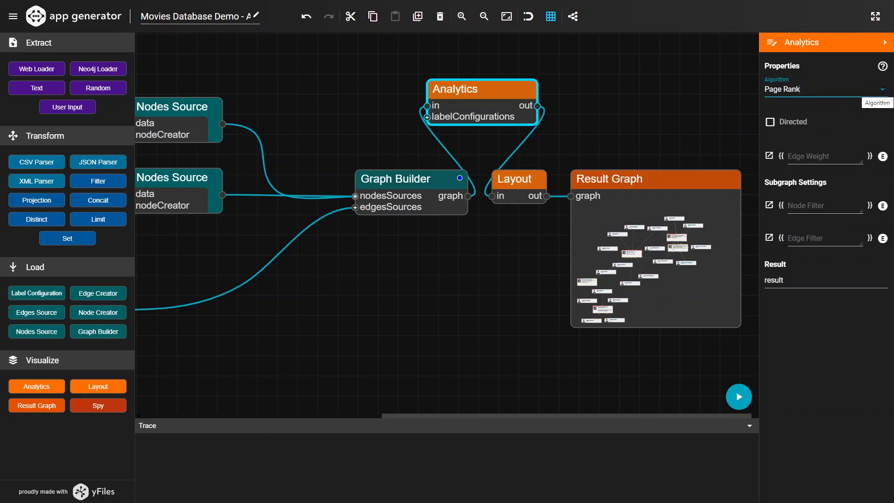
Switch the Analytics algorithm to Closeness Centrality, followed by Node Betweenness Centrality
left_click(881, 89)
left_click(807, 117)
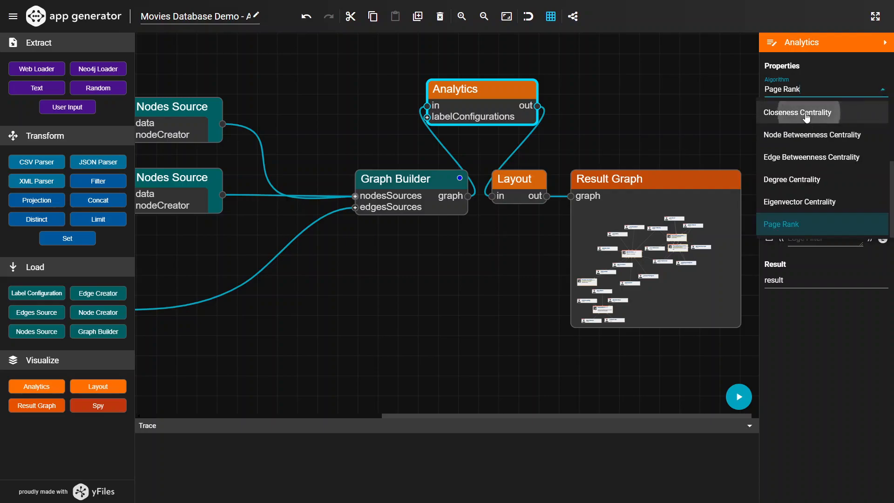
left_click(880, 90)
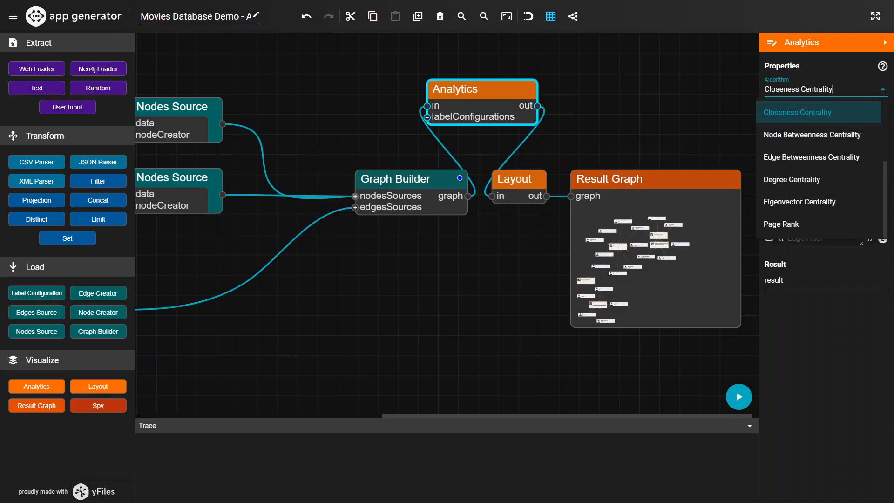
left_click(854, 134)
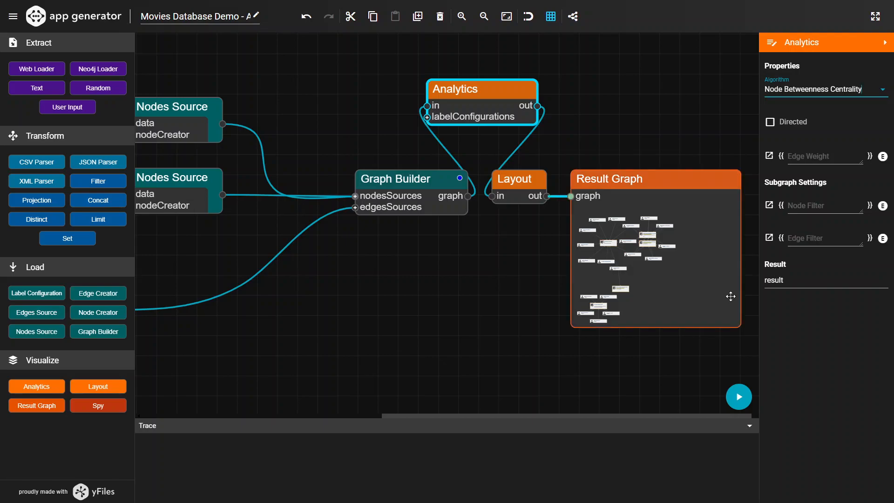
Review the Analytics block's Result name and the tag.result expression for the red bar in the movie Node Creator's Vue markup
scroll(731, 293, "up", 3)
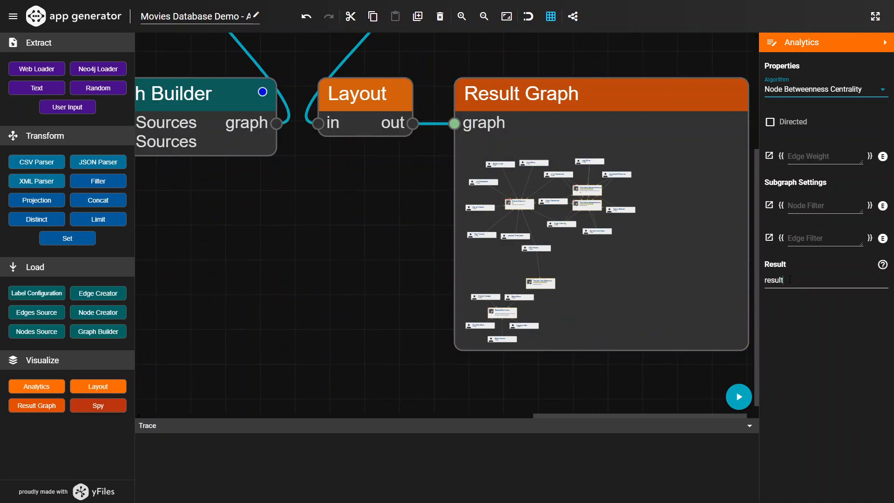
left_click_drag(789, 281, 757, 281)
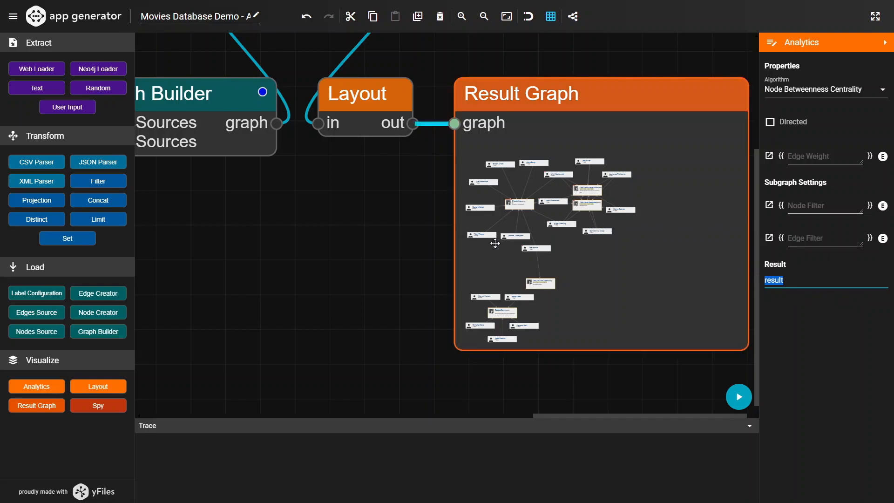
scroll(484, 240, "down", 5)
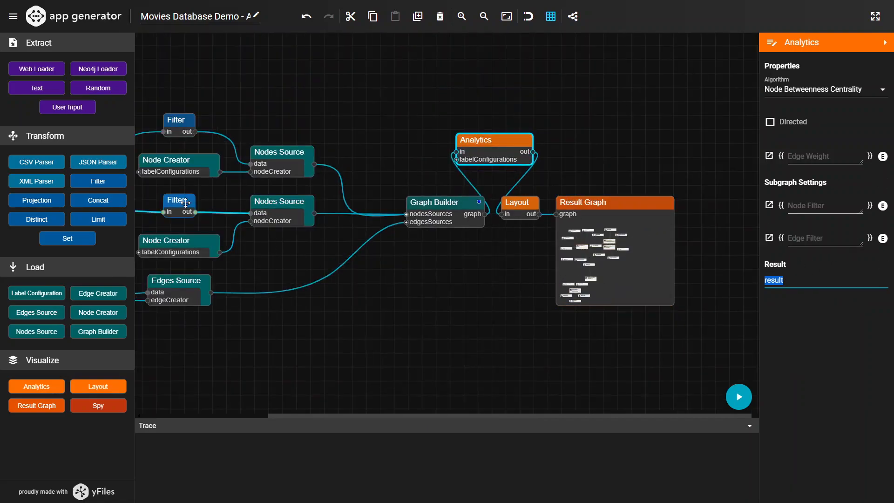
left_click(180, 121)
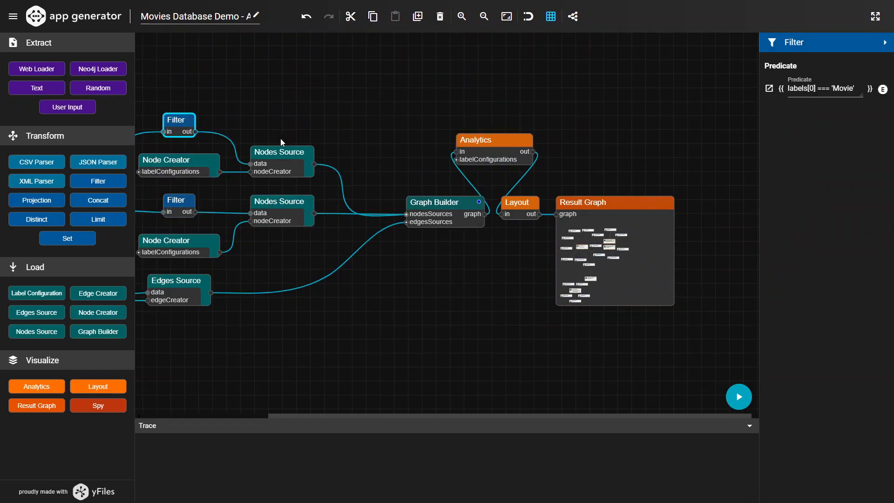
left_click(193, 167)
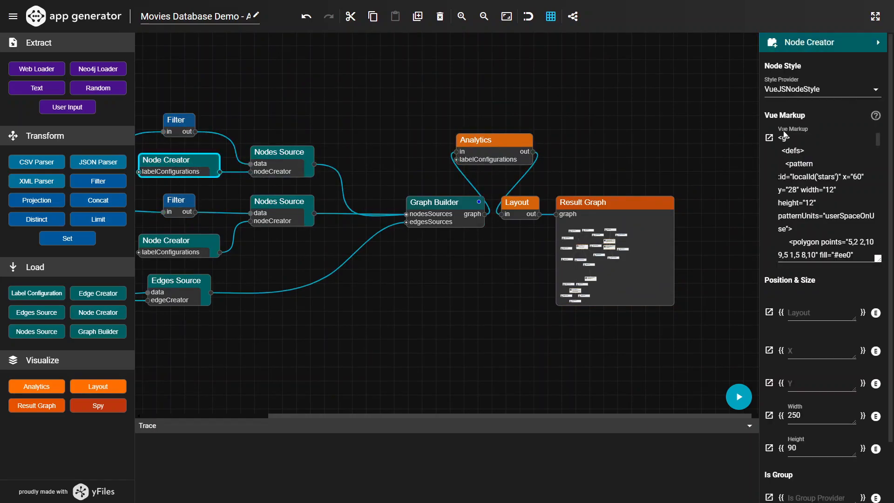
left_click(769, 138)
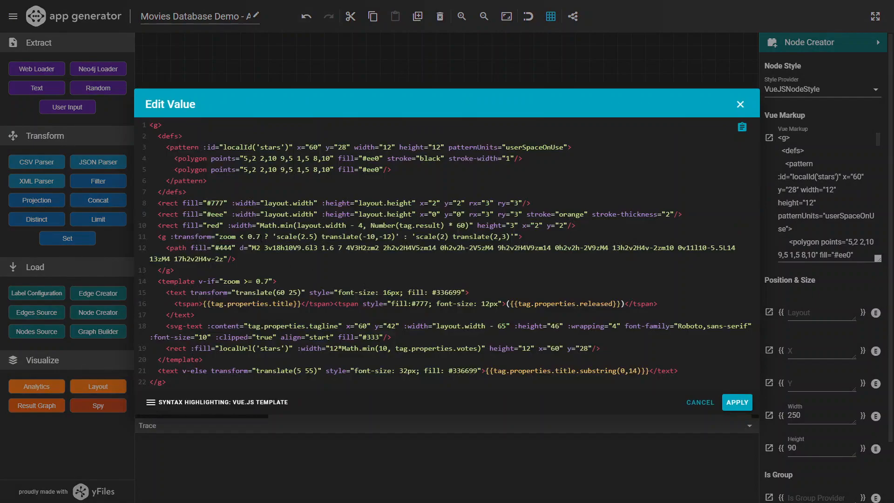
left_click_drag(156, 227, 585, 227)
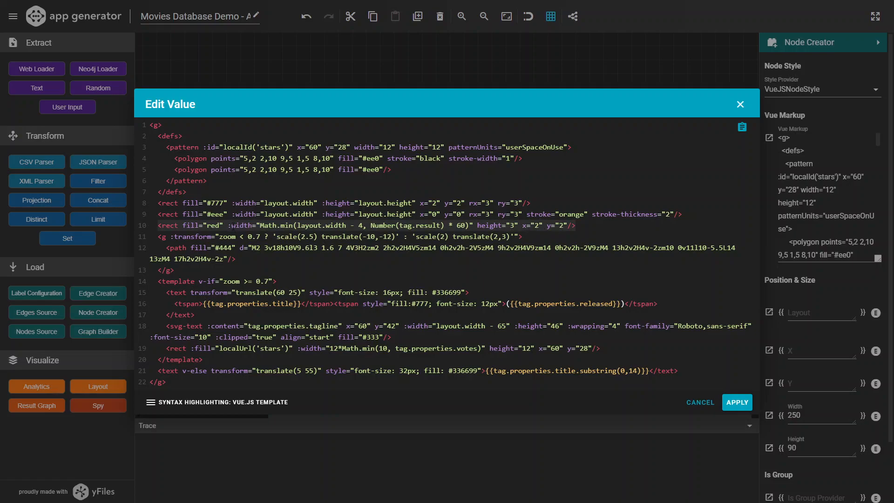
left_click(423, 226)
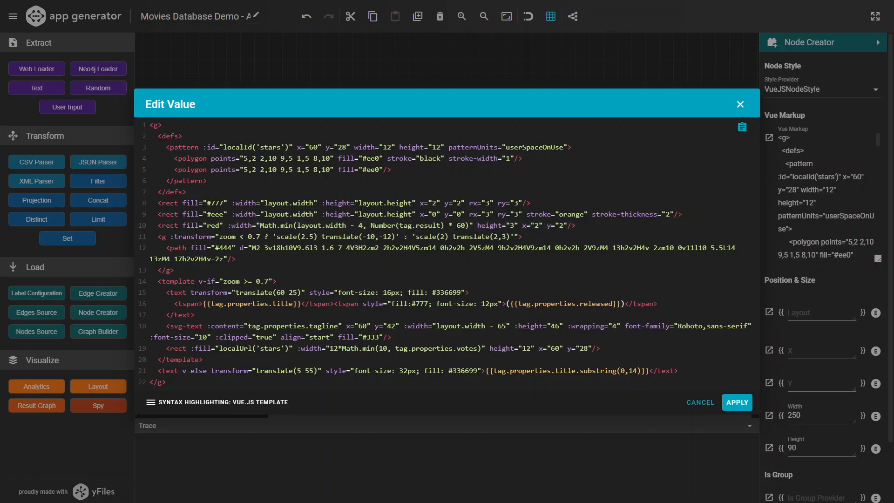
left_click(701, 401)
Inspect the red centrality bars on the movie and person nodes in the result graph
scroll(693, 292, "up", 7)
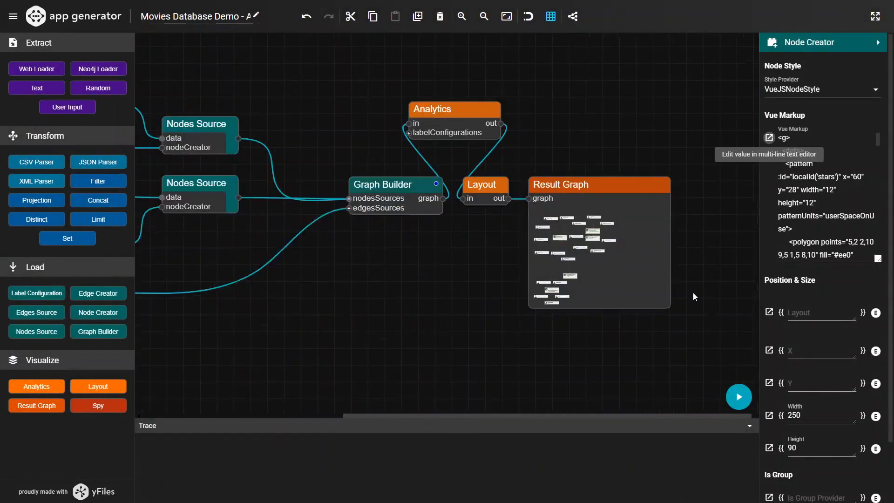
scroll(480, 215, "up", 2)
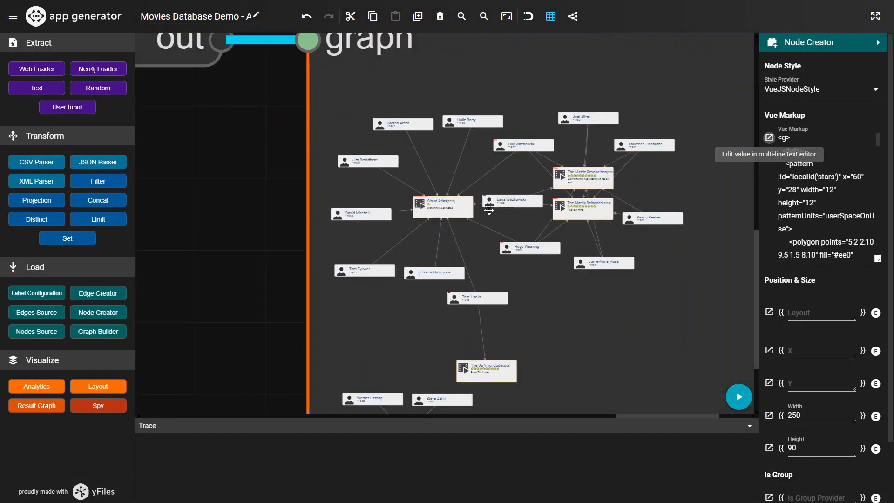
scroll(491, 205, "up", 1)
scroll(409, 260, "down", 5)
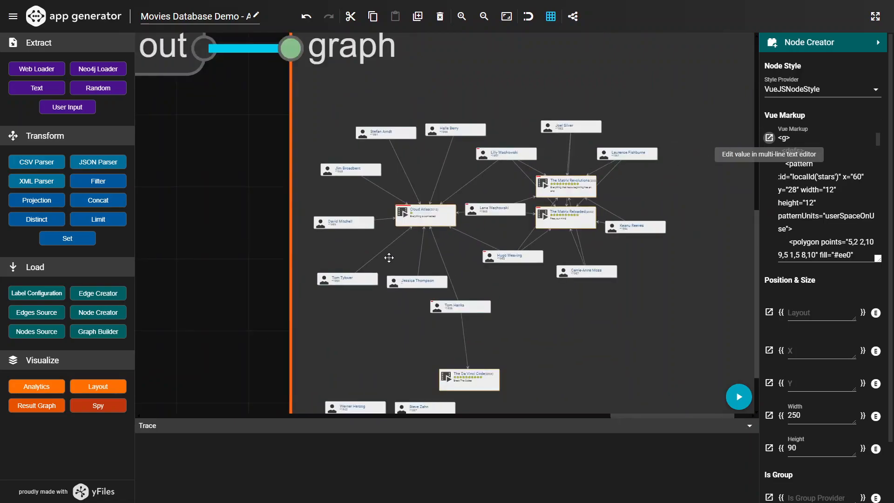
Change the Analytics block's algorithm from Node Betweenness Centrality to Page Rank
left_click(430, 267)
scroll(386, 209, "up", 6)
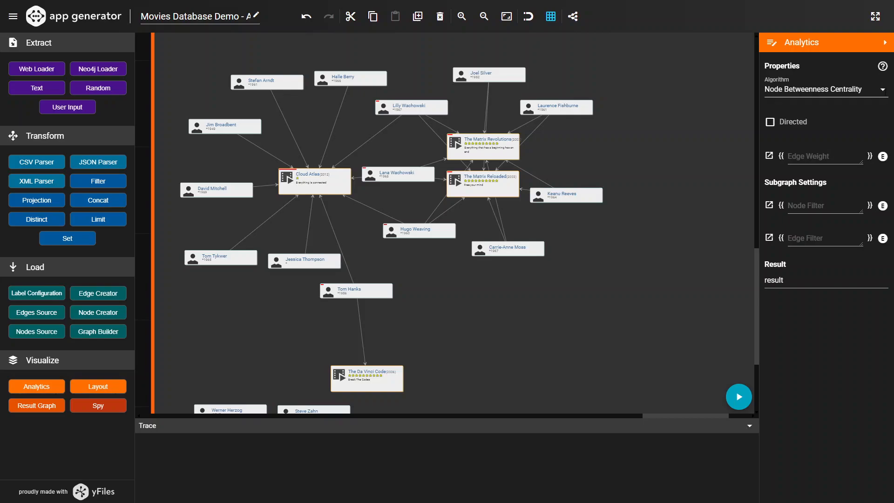
left_click(813, 89)
scroll(824, 198, "down", 2)
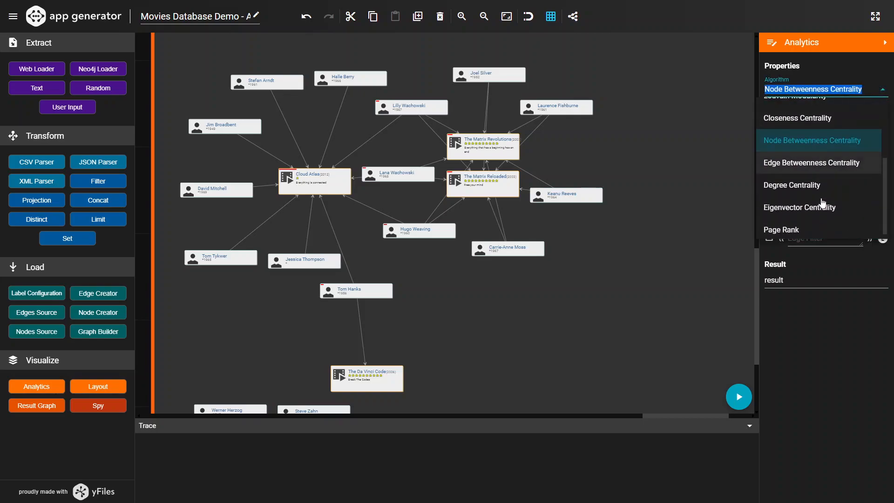
left_click(786, 227)
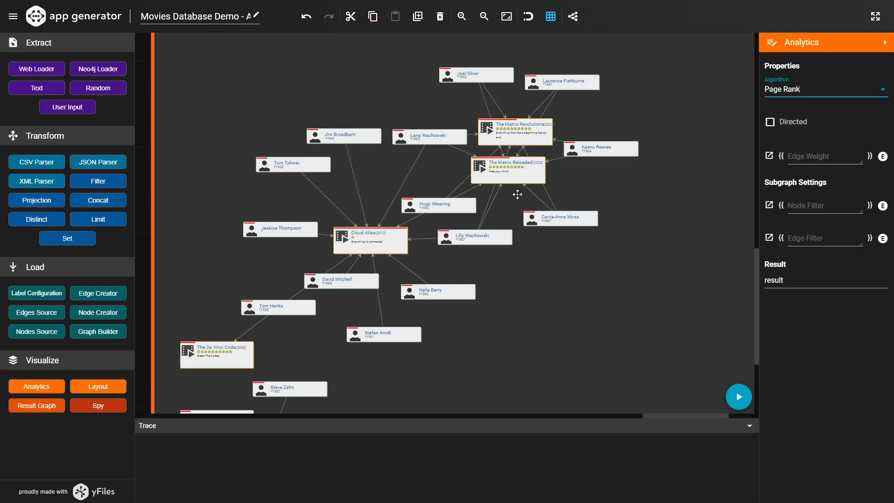
Examine the Page Rank bars on the result graph's nodes and the Analytics block's labelConfigurations input
scroll(591, 272, "down", 5)
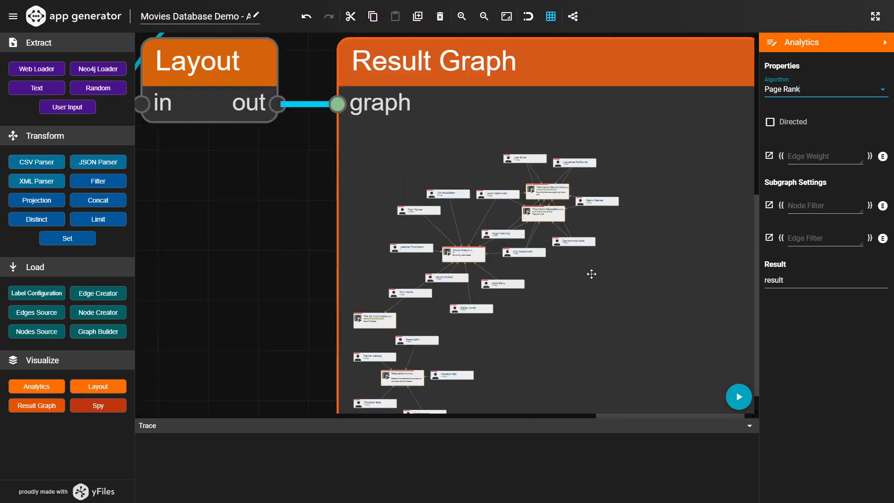
scroll(592, 274, "down", 3)
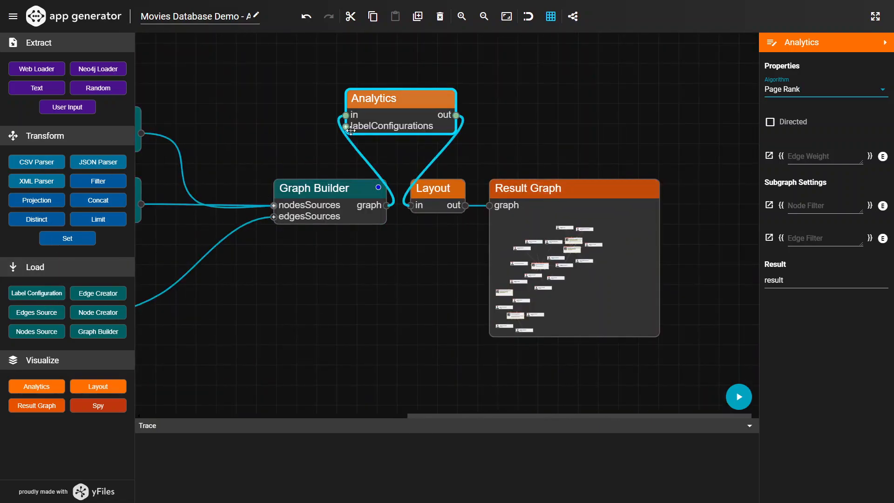
mouse_move(346, 130)
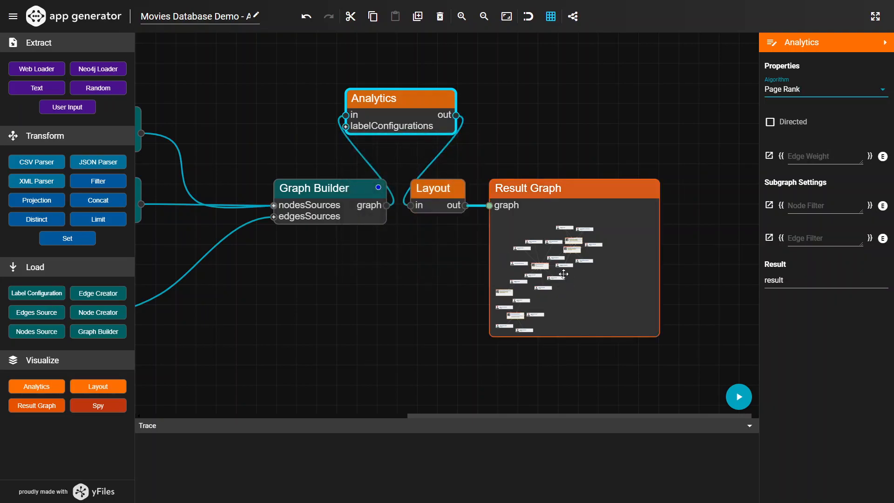
scroll(582, 279, "up", 10)
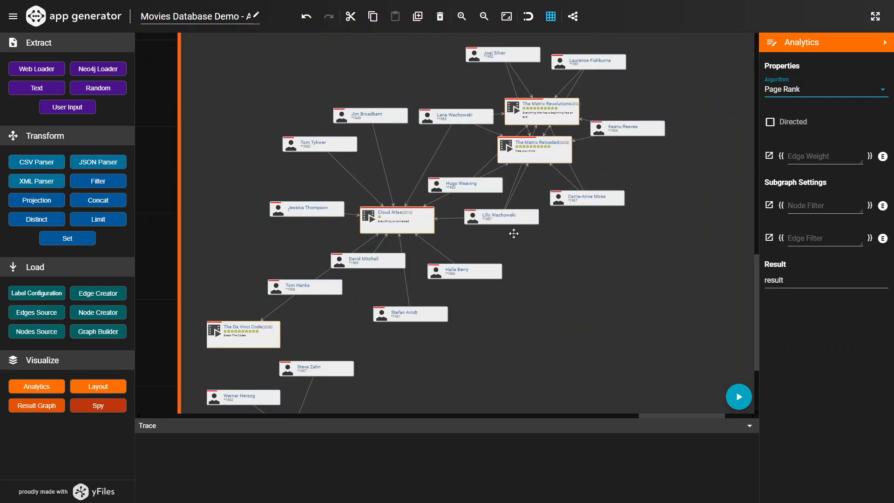
scroll(609, 229, "down", 2)
scroll(610, 229, "down", 1)
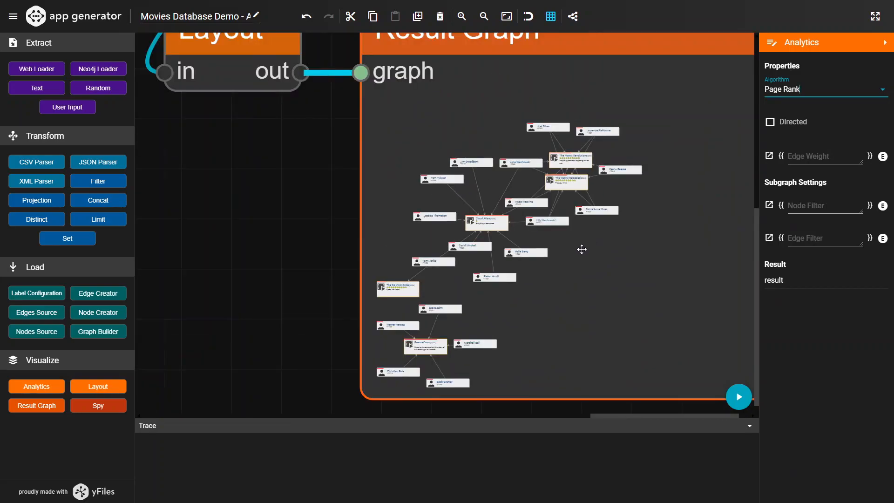
scroll(581, 250, "down", 1)
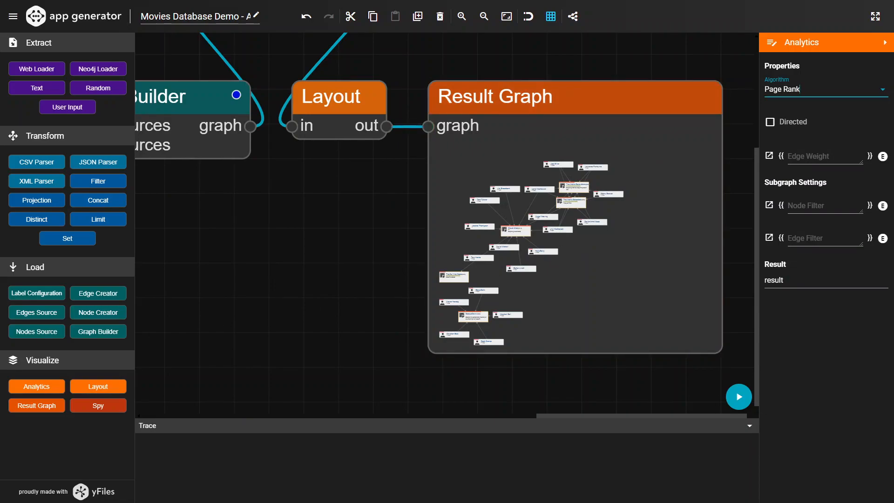
Replace the current project with the local "Movies Database Demo - I…" project, agreeing to clear the existing one
left_click_drag(24, 335, 459, 240)
left_click(564, 282)
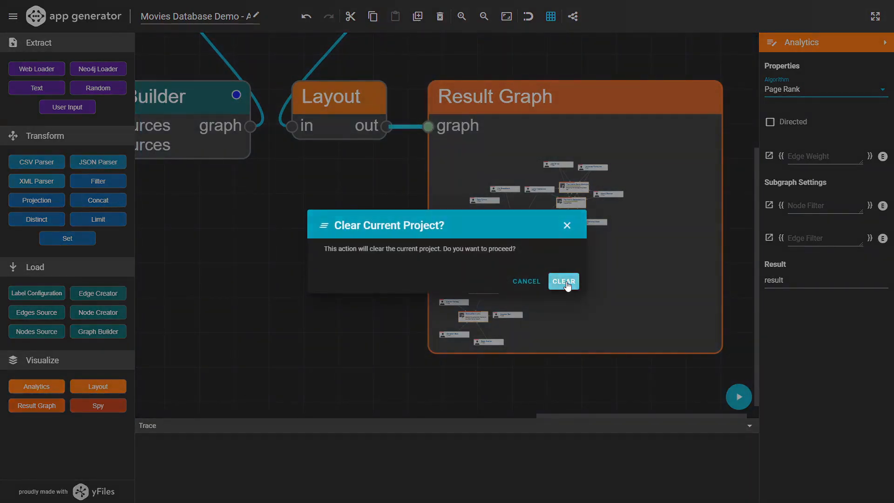
left_click(512, 320)
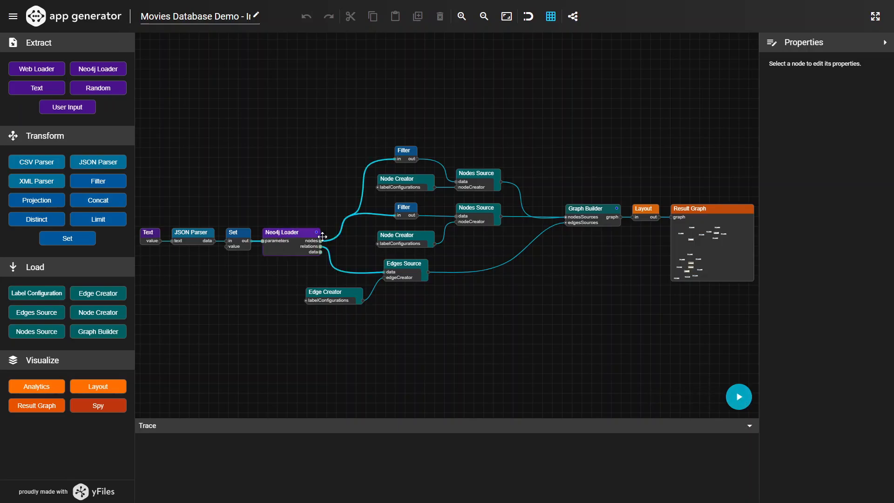
Review the Neo4j Loader's Cypher query in the enlarged editor, examining its $year and $limit parameters, and leave it unedited
left_click(295, 238)
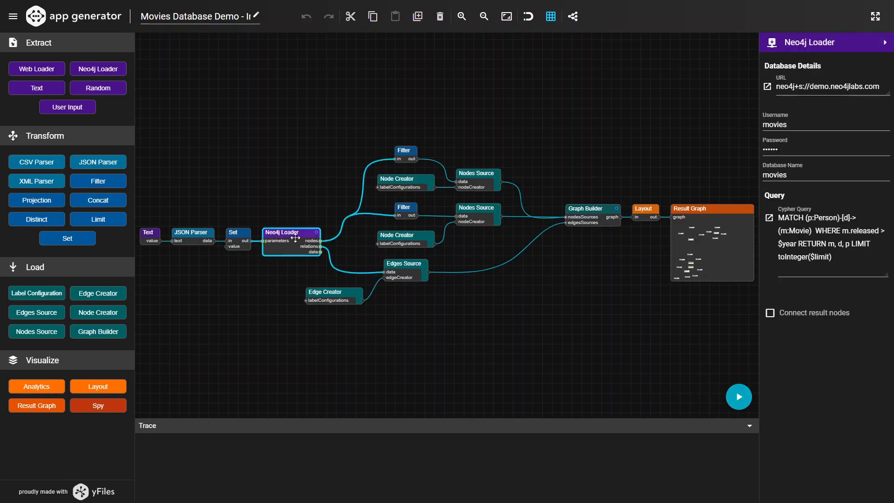
left_click(769, 219)
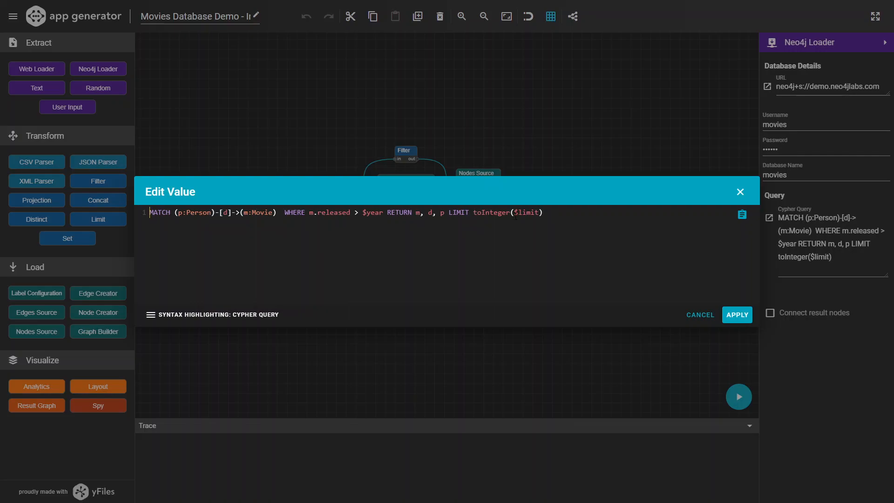
key("shift+Right")
key("shift+Right")
key("shift+Right")
key("shift+Right")
key("shift+Right")
key("shift+Right")
key("shift+Right")
key("shift+Right")
key("shift+Right")
key("shift+Right")
key("shift+Right")
left_click_drag(363, 212, 384, 212)
left_click(700, 314)
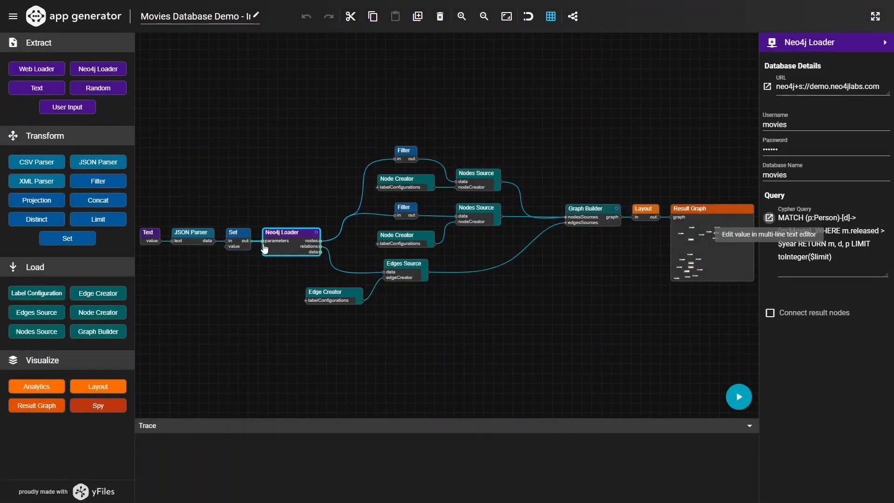
Inspect the data arriving at the Neo4j Loader's parameters input
mouse_move(265, 243)
scroll(265, 243, "up", 4)
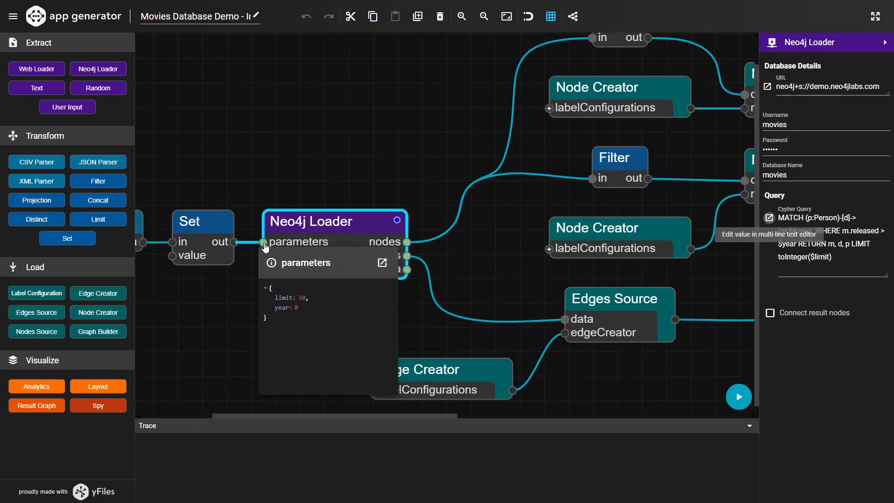
scroll(265, 245, "down", 5)
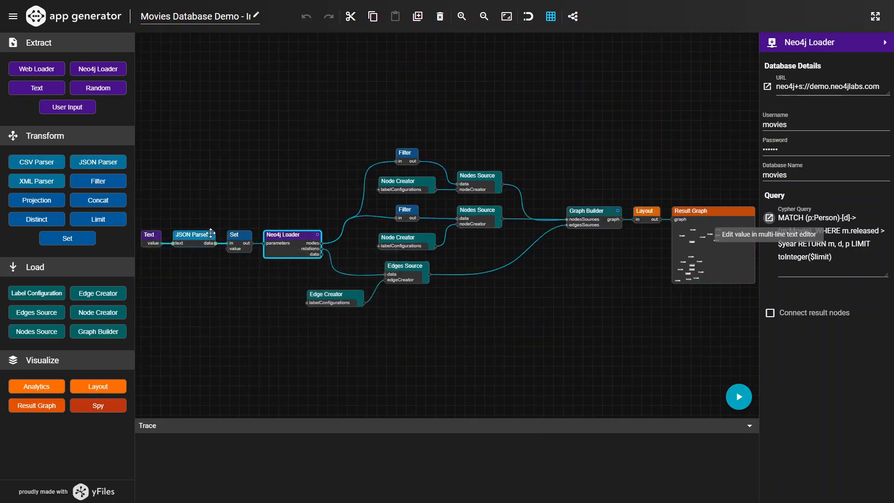
Examine the blocks feeding the Neo4j Loader: the Text block's JSON value, the JSON Parser, and the Set block's property name
scroll(263, 243, "up", 4)
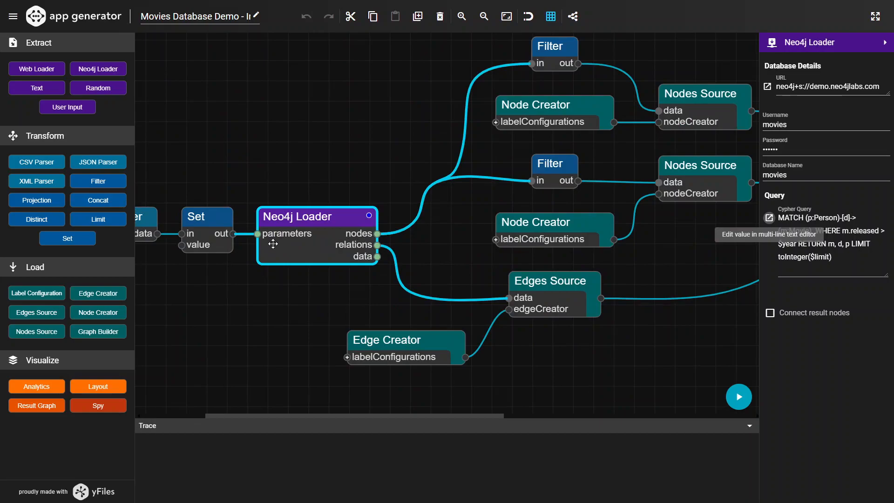
scroll(334, 268, "down", 3)
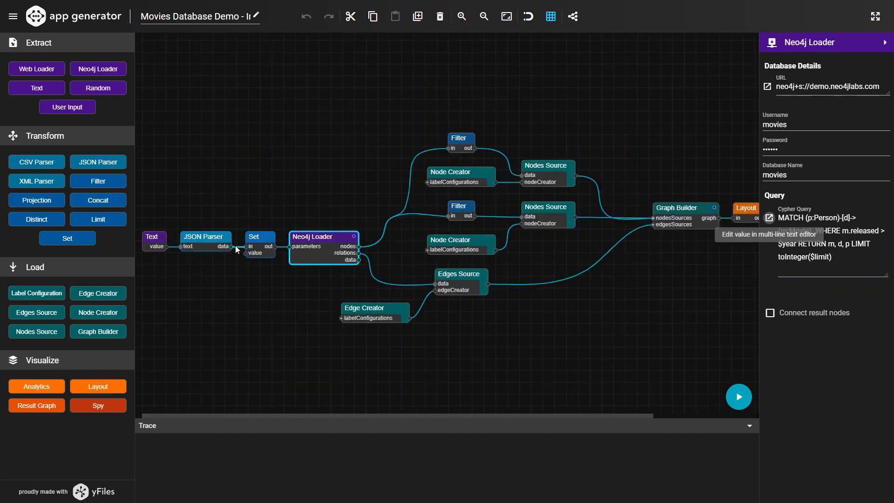
left_click(158, 242)
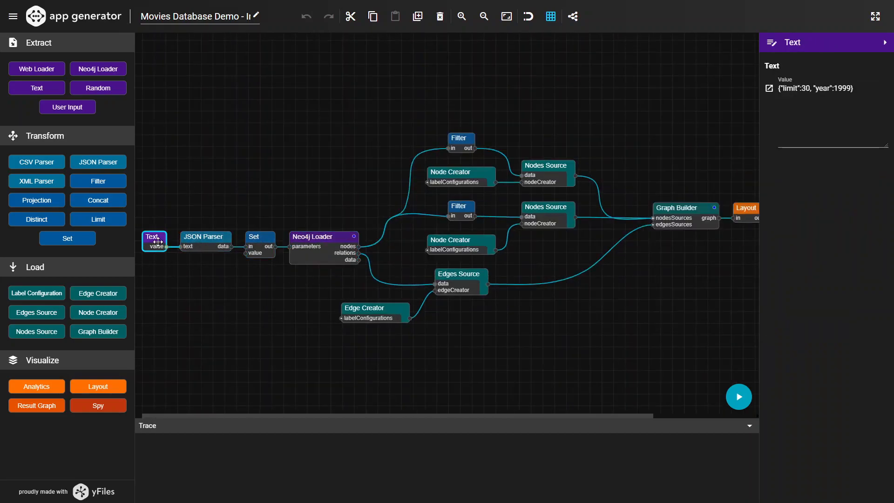
left_click_drag(778, 88, 862, 86)
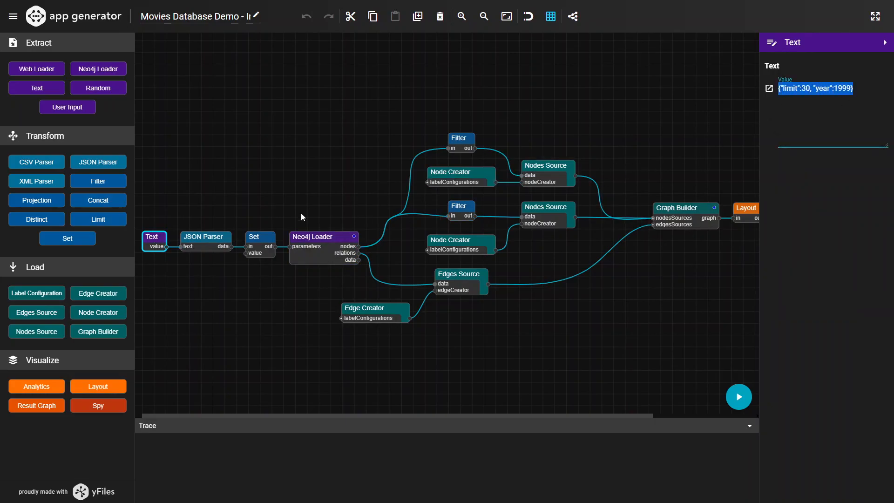
left_click(224, 241)
mouse_move(233, 252)
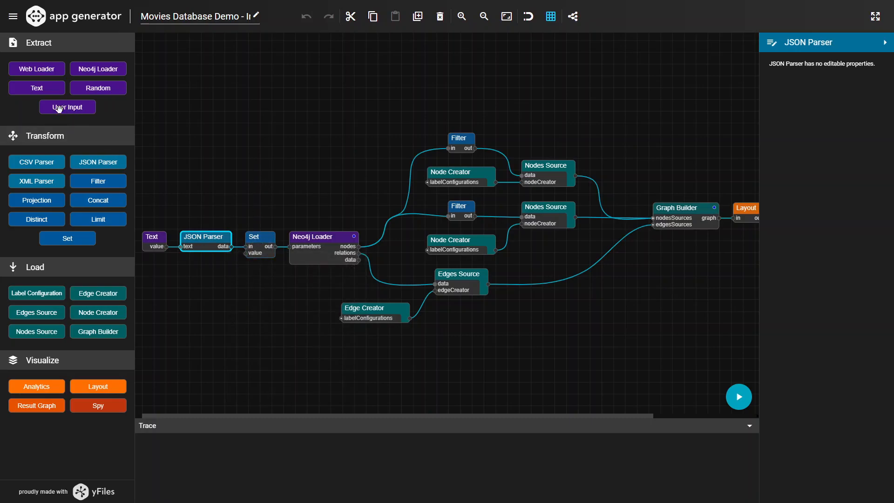
left_click(256, 238)
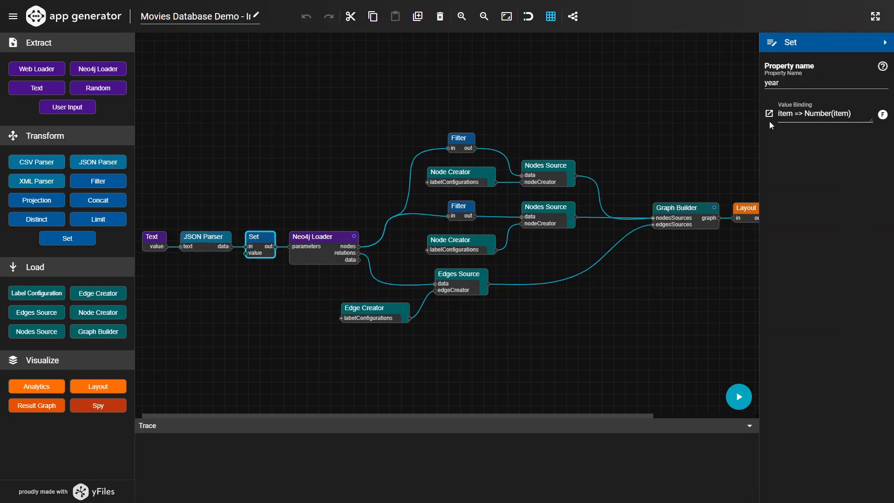
left_click_drag(795, 83, 756, 84)
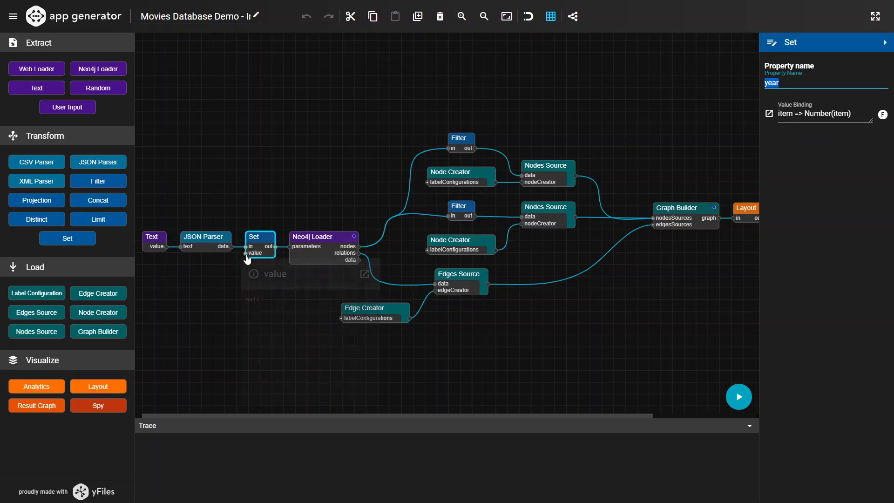
Add a User Input block below the JSON Parser, submit 2000 as its value, and connect its output to the Set block's value input
left_click_drag(73, 108, 183, 280)
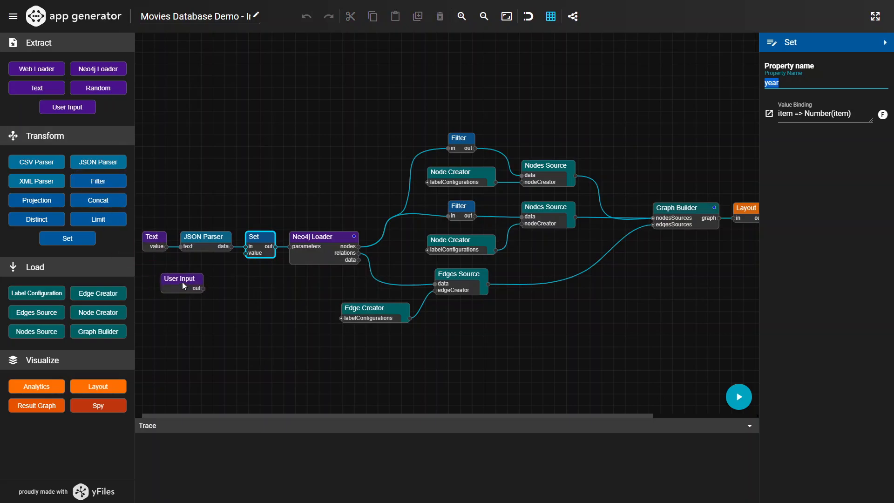
left_click(356, 251)
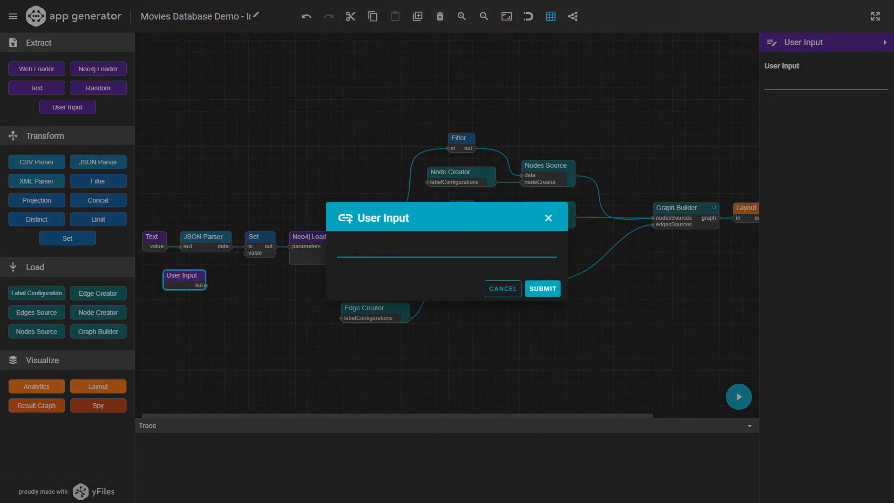
type("19")
key("BackSpace")
key("BackSpace")
type("2")
left_click(542, 288)
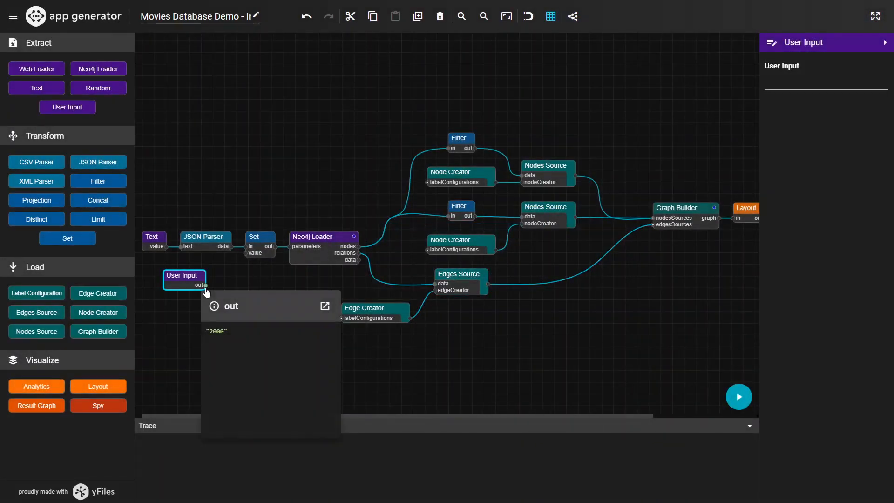
left_click_drag(206, 286, 246, 253)
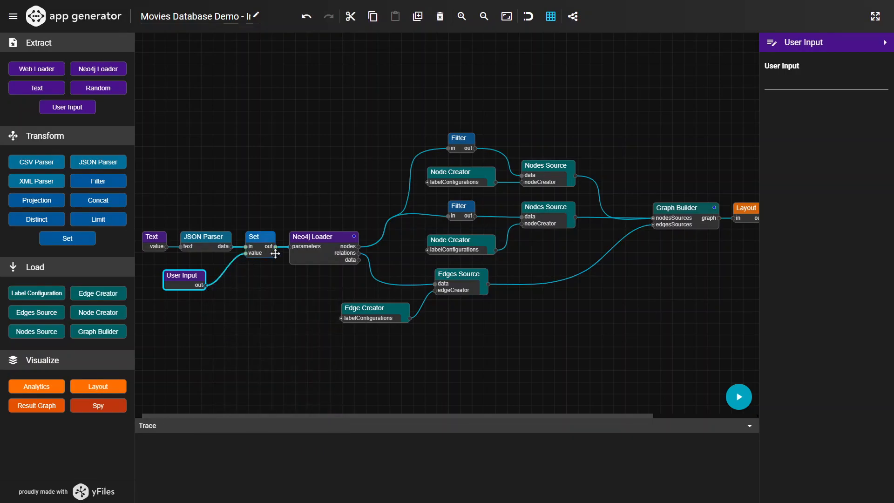
mouse_move(277, 252)
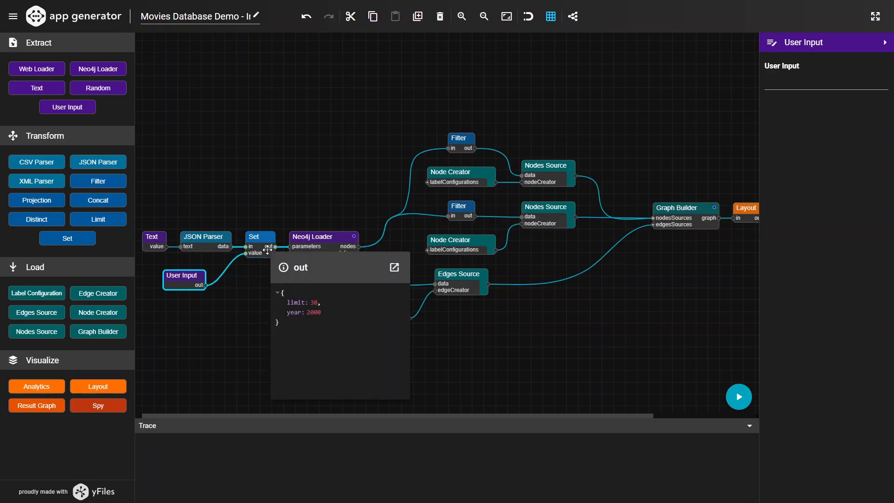
Run the application preview and submit 1990 as the user input value
scroll(272, 293, "down", 2)
scroll(272, 293, "down", 1)
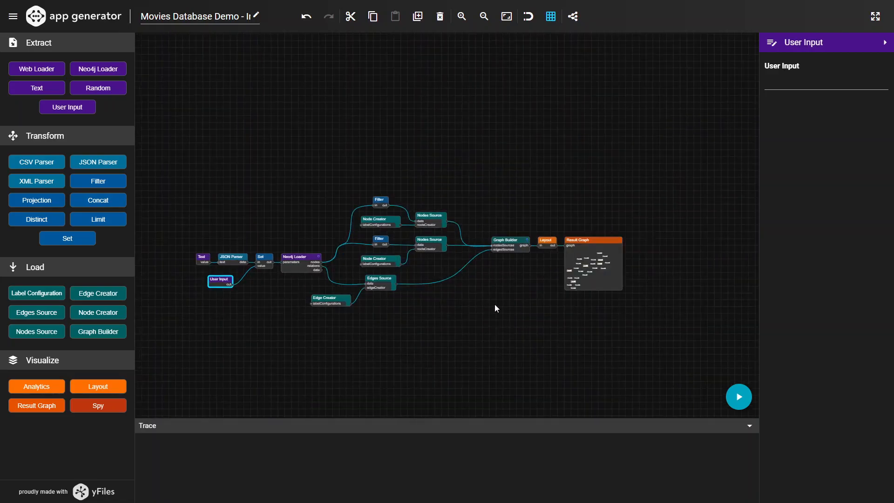
scroll(492, 304, "up", 1)
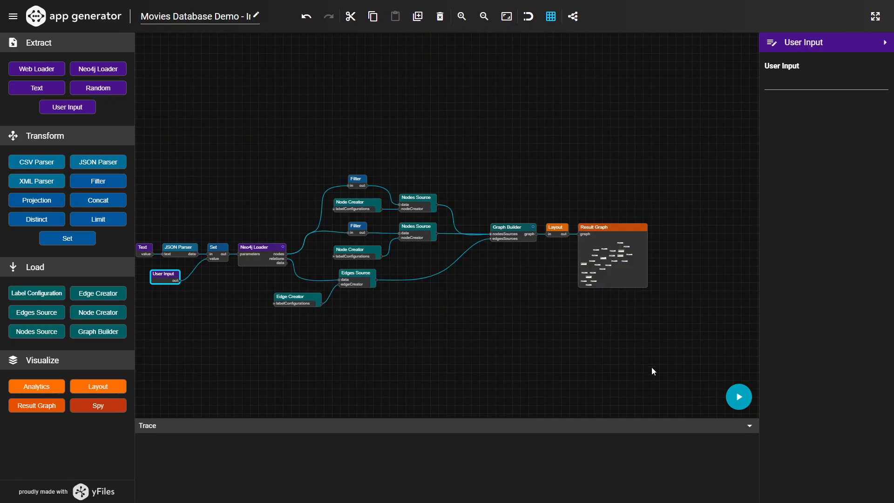
left_click(736, 401)
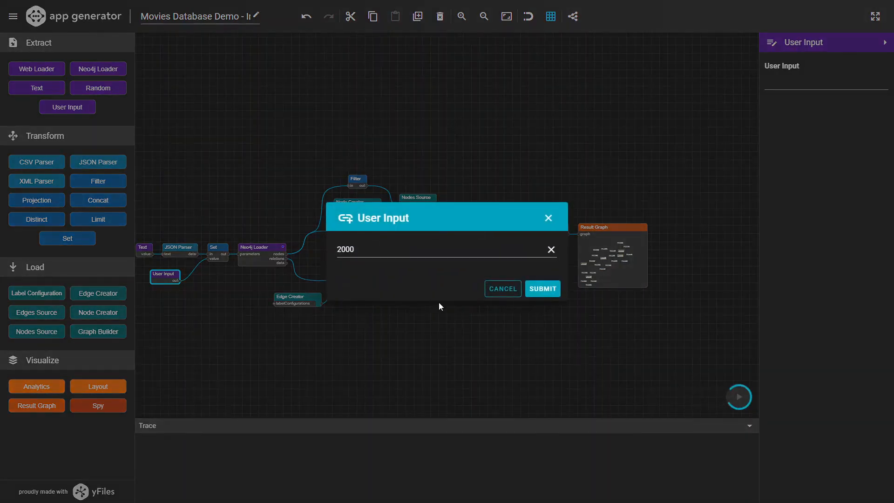
left_click_drag(367, 252, 309, 251)
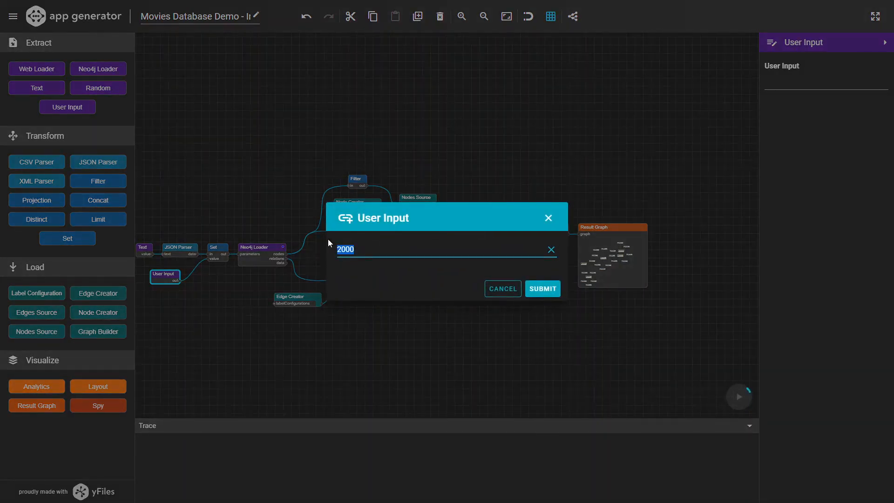
type("19")
type("90")
left_click(551, 290)
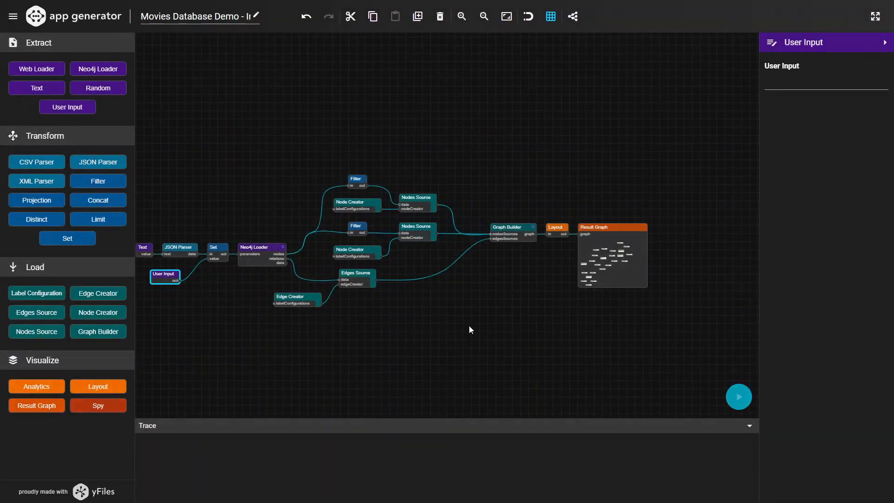
Examine the release years of the movies in the application preview's graph, and close the preview
scroll(396, 378, "up", 6)
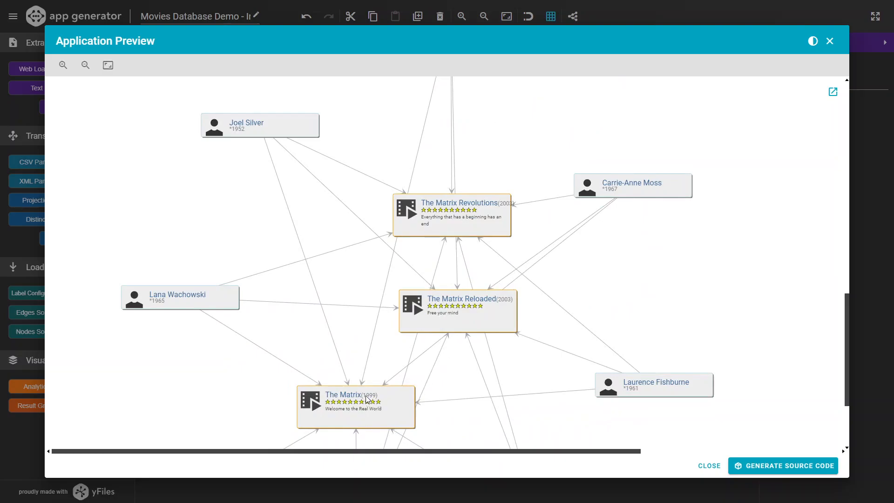
left_click_drag(374, 274, 328, 450)
left_click_drag(447, 265, 414, 449)
left_click_drag(484, 232, 411, 485)
left_click_drag(559, 329, 379, 453)
left_click_drag(363, 176, 577, 128)
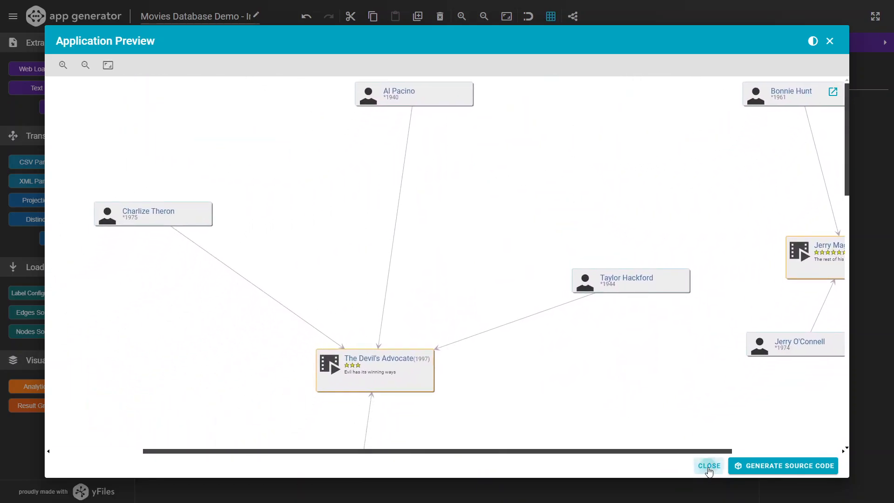
left_click(708, 466)
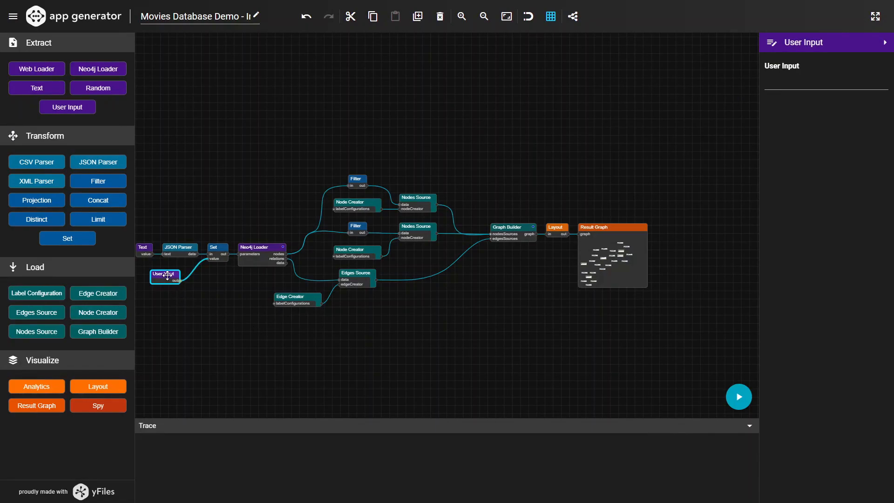
scroll(569, 302, "down", 1)
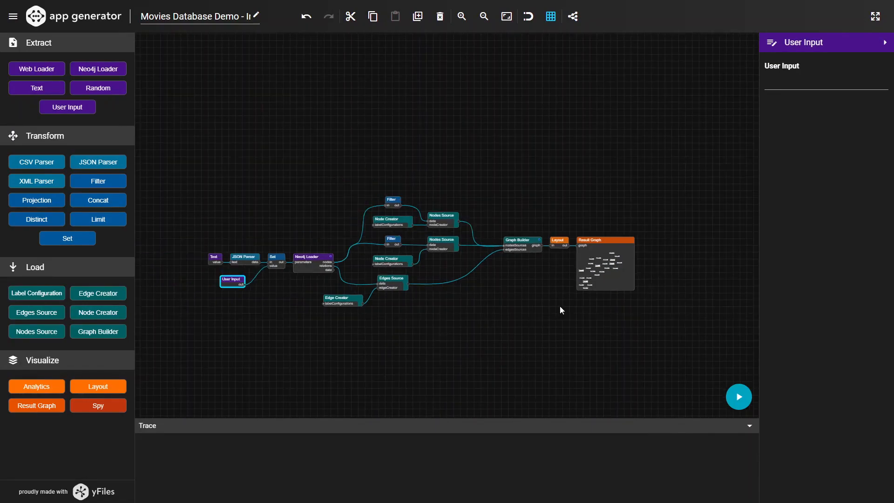
scroll(436, 315, "up", 1)
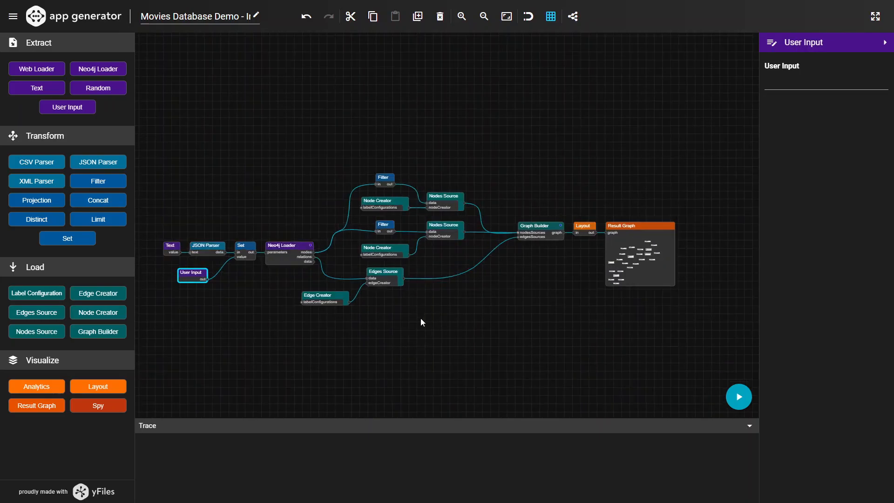